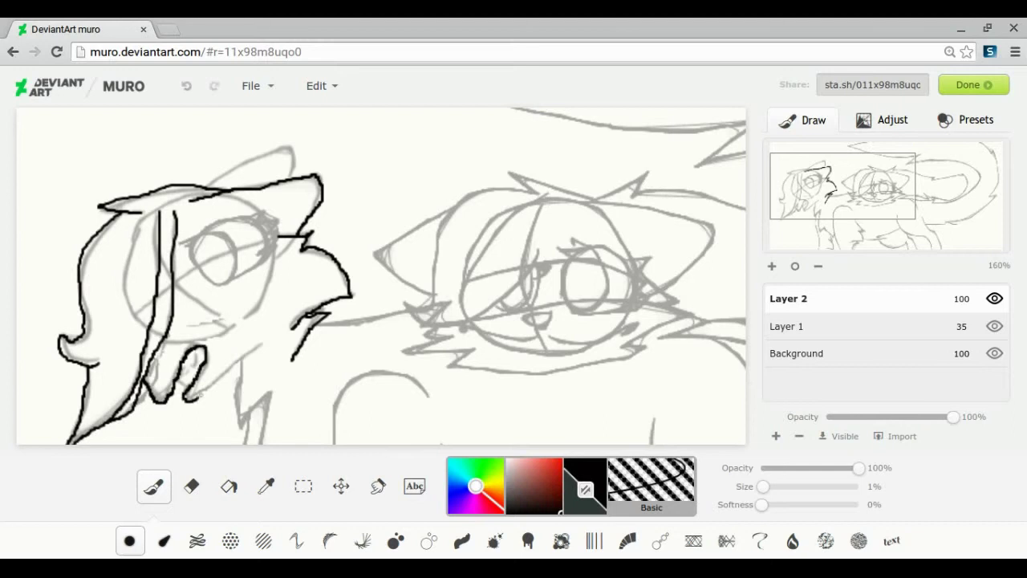
# Step: Ink the standing cat's open mouth, chin and far ear with a 1% brush, removing stray strokes
pyautogui.click(188, 483)
pyautogui.click(153, 486)
pyautogui.moveTo(190, 350)
pyautogui.mouseDown()
pyautogui.moveTo(197, 396)
pyautogui.moveTo(256, 358)
pyautogui.moveTo(176, 379)
pyautogui.moveTo(189, 378)
pyautogui.mouseUp()
pyautogui.click(189, 485)
pyautogui.click(153, 485)
pyautogui.hotkey('ctrl', 'z')
pyautogui.click(763, 487)
pyautogui.hotkey('ctrl', 'z')
pyautogui.click(191, 485)
pyautogui.moveTo(775, 487); pyautogui.dragTo(762, 487)
pyautogui.press('b')
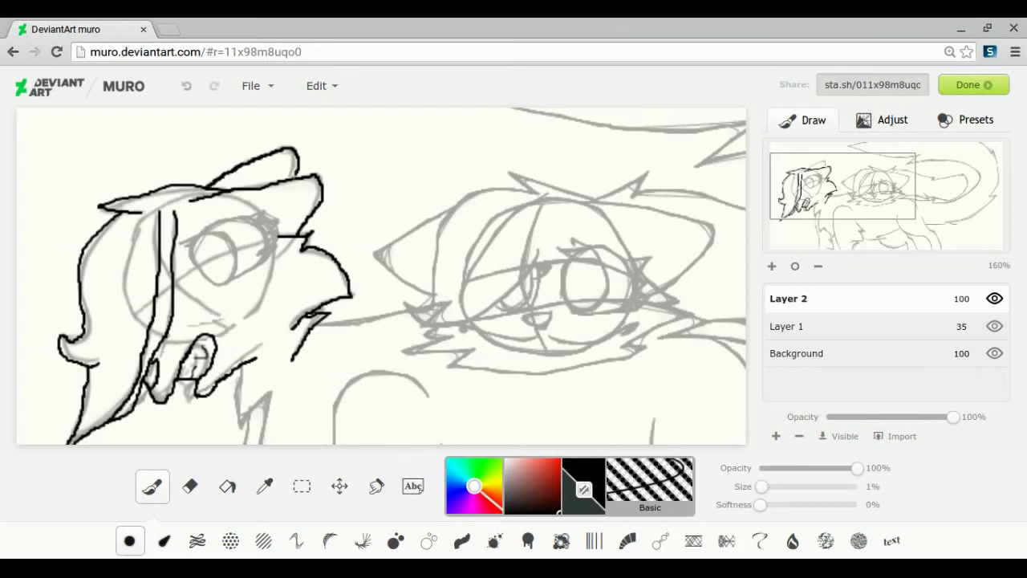
# Step: Ink the standing cat's jagged chest fur and the outline of its first front leg
pyautogui.scroll(-3, 381, 276)
pyautogui.moveTo(234, 273)
pyautogui.mouseDown()
pyautogui.moveTo(266, 341)
pyautogui.moveTo(337, 381)
pyautogui.mouseUp()
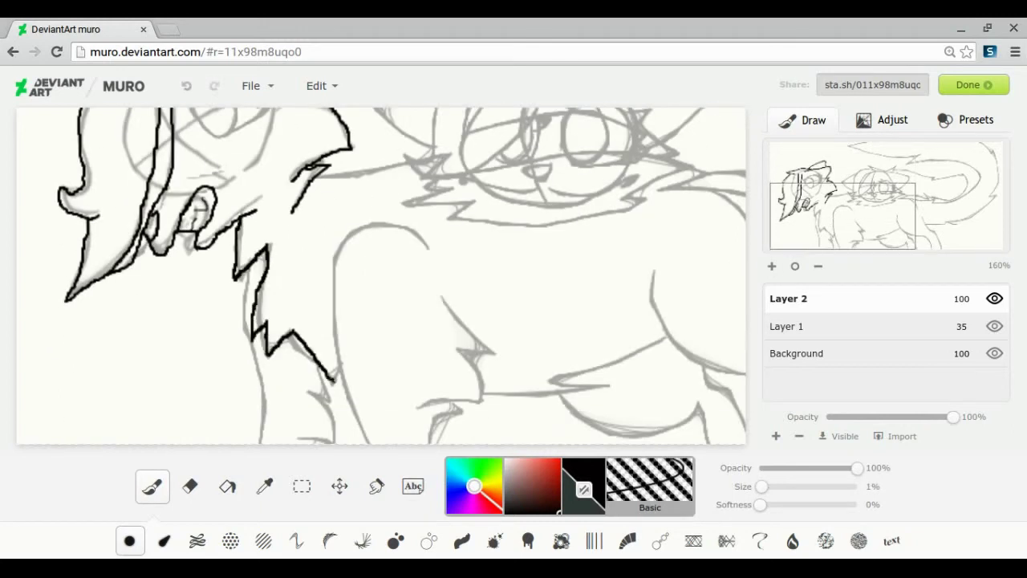
pyautogui.moveTo(242, 283); pyautogui.dragTo(263, 444)
pyautogui.moveTo(337, 384); pyautogui.dragTo(309, 440)
# Step: Ink the standing cat's nearer shoulder and front leg, its elbow fur and the belly line
pyautogui.moveTo(428, 253)
pyautogui.mouseDown()
pyautogui.moveTo(332, 289)
pyautogui.moveTo(368, 443)
pyautogui.mouseUp()
pyautogui.moveTo(441, 298); pyautogui.dragTo(483, 399)
pyautogui.moveTo(483, 400)
pyautogui.mouseDown()
pyautogui.moveTo(419, 406)
pyautogui.moveTo(430, 443)
pyautogui.mouseUp()
pyautogui.moveTo(483, 394)
pyautogui.mouseDown()
pyautogui.moveTo(606, 386)
pyautogui.moveTo(667, 336)
pyautogui.mouseUp()
# Step: Ink the standing cat's neck and back line, plus the resting cat's head outline with near ear, cheek fur and bangs
pyautogui.moveTo(842, 216); pyautogui.dragTo(842, 189)
pyautogui.moveTo(318, 310); pyautogui.dragTo(411, 294)
pyautogui.moveTo(843, 189); pyautogui.dragTo(905, 193)
pyautogui.moveTo(270, 171)
pyautogui.mouseDown()
pyautogui.moveTo(394, 187)
pyautogui.moveTo(321, 315)
pyautogui.moveTo(173, 337)
pyautogui.moveTo(92, 317)
pyautogui.mouseUp()
pyautogui.moveTo(255, 155)
pyautogui.mouseDown()
pyautogui.moveTo(199, 139)
pyautogui.moveTo(135, 190)
pyautogui.mouseUp()
# Step: Erase the resting cat's bangs stroke with a 12% eraser and redraw it from forehead to cheek
pyautogui.press('e')
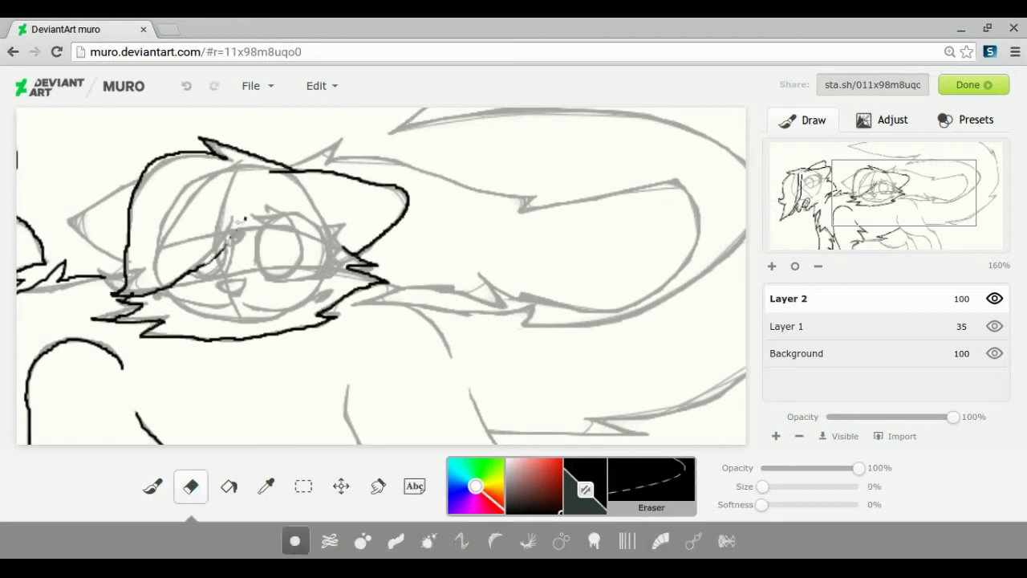
pyautogui.moveTo(791, 486); pyautogui.dragTo(771, 486)
pyautogui.moveTo(226, 246); pyautogui.dragTo(133, 295)
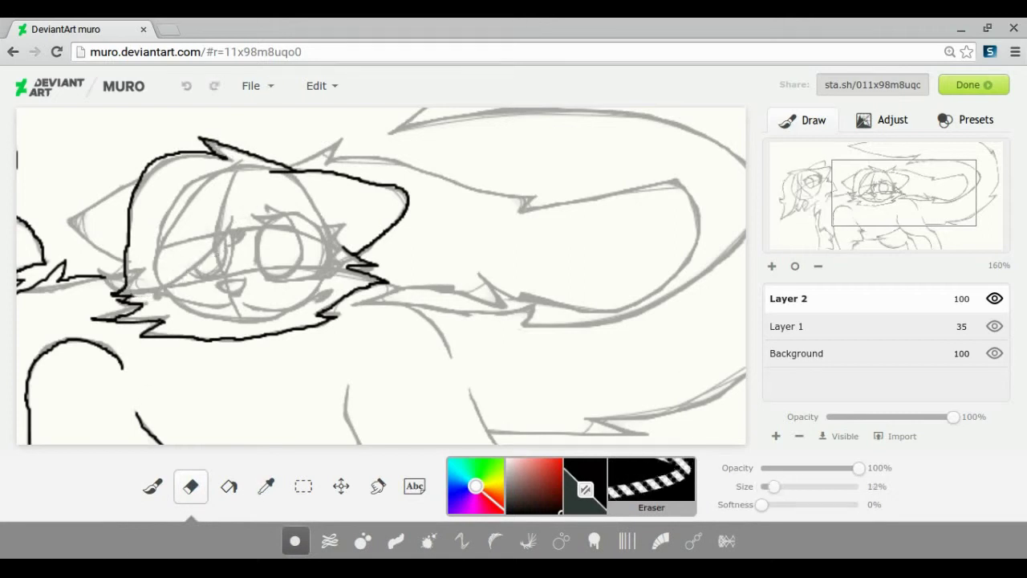
pyautogui.press('b')
pyautogui.moveTo(191, 262); pyautogui.dragTo(133, 296)
pyautogui.moveTo(250, 190); pyautogui.dragTo(162, 289)
# Step: Ink the resting cat's remaining ear and its small nose over the sketch
pyautogui.moveTo(138, 179); pyautogui.dragTo(66, 218)
pyautogui.moveTo(66, 218); pyautogui.dragTo(125, 260)
pyautogui.press('e')
pyautogui.press('b')
# Step: Ink the resting cat's thick eye outlines with a 2% brush and thin them with the eraser
pyautogui.moveTo(763, 487); pyautogui.dragTo(765, 496)
pyautogui.moveTo(256, 260)
pyautogui.mouseDown()
pyautogui.moveTo(323, 235)
pyautogui.moveTo(266, 283)
pyautogui.mouseUp()
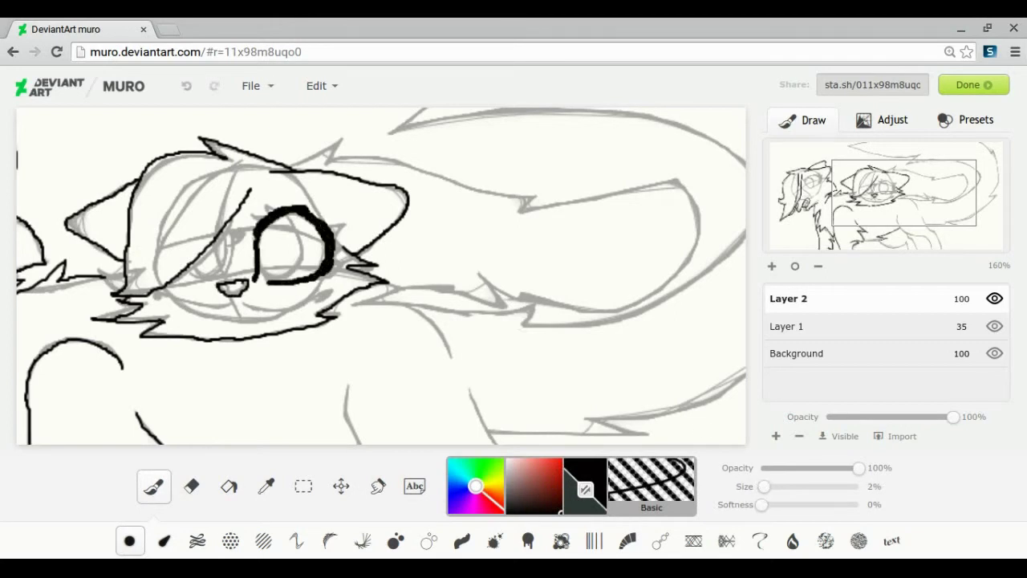
pyautogui.moveTo(300, 213); pyautogui.dragTo(318, 217)
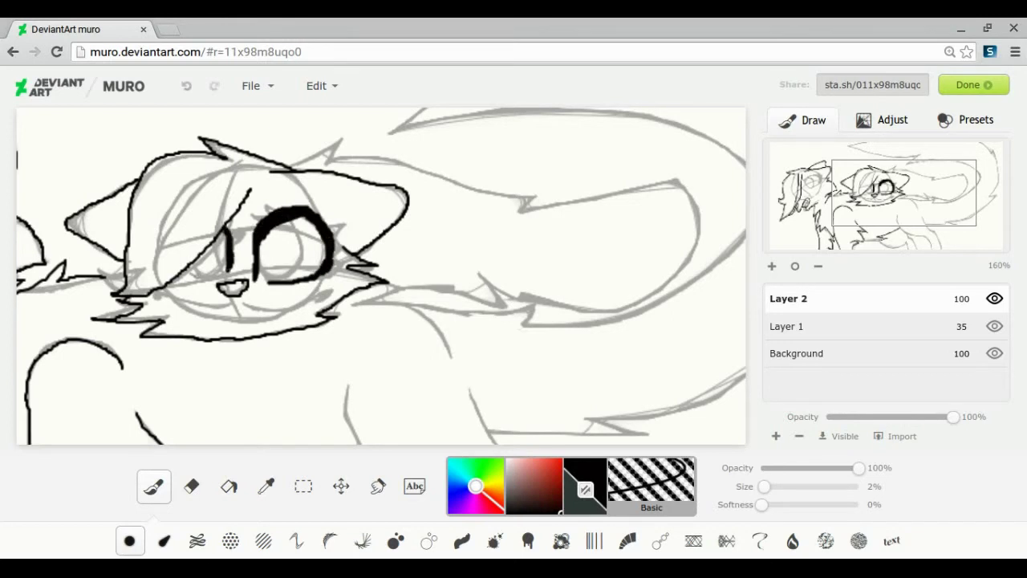
pyautogui.click(191, 485)
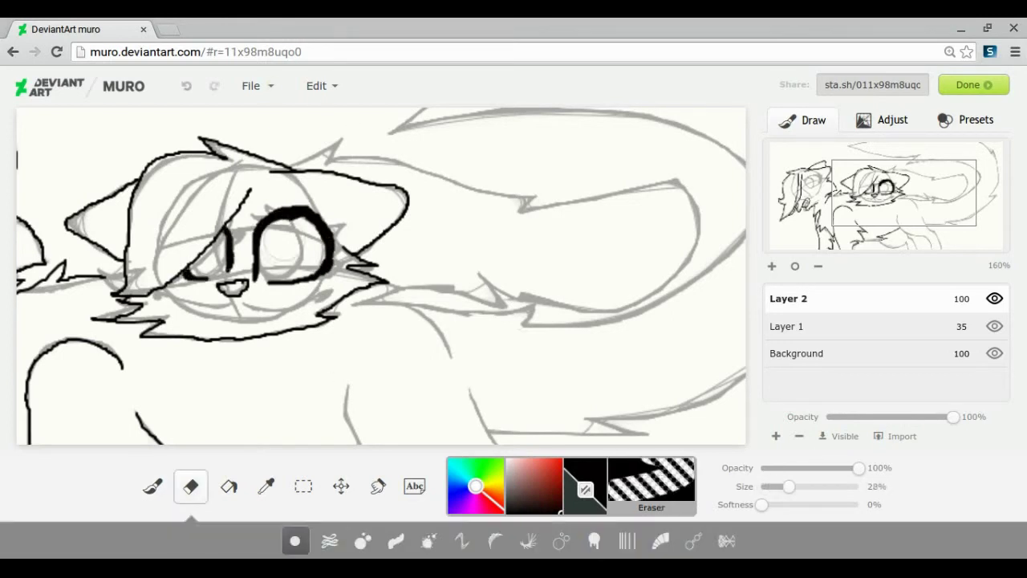
pyautogui.click(776, 487)
pyautogui.click(330, 277)
# Step: Outline the resting cat's spiky eyelashes with a 1% brush and flood-fill them black
pyautogui.click(154, 486)
pyautogui.click(763, 486)
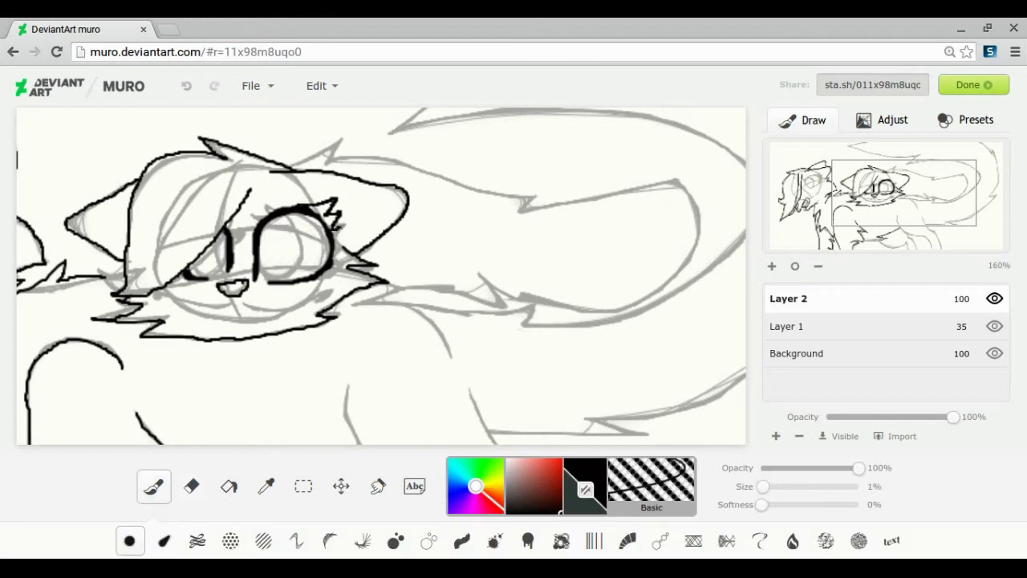
pyautogui.moveTo(333, 223); pyautogui.dragTo(333, 258)
pyautogui.click(228, 486)
pyautogui.click(329, 215)
pyautogui.click(154, 486)
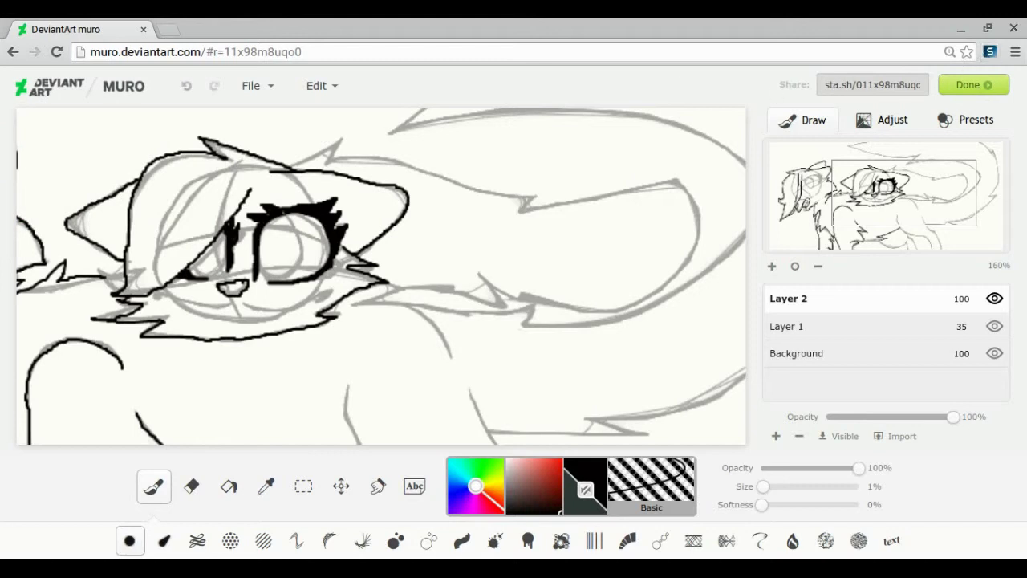
# Step: Ink the resting cat's irises and smiling mouth with a 1% brush
pyautogui.click(191, 486)
pyautogui.click(153, 493)
pyautogui.moveTo(763, 488)
pyautogui.mouseDown()
pyautogui.moveTo(755, 491)
pyautogui.moveTo(764, 490)
pyautogui.mouseUp()
pyautogui.moveTo(213, 306); pyautogui.dragTo(233, 300)
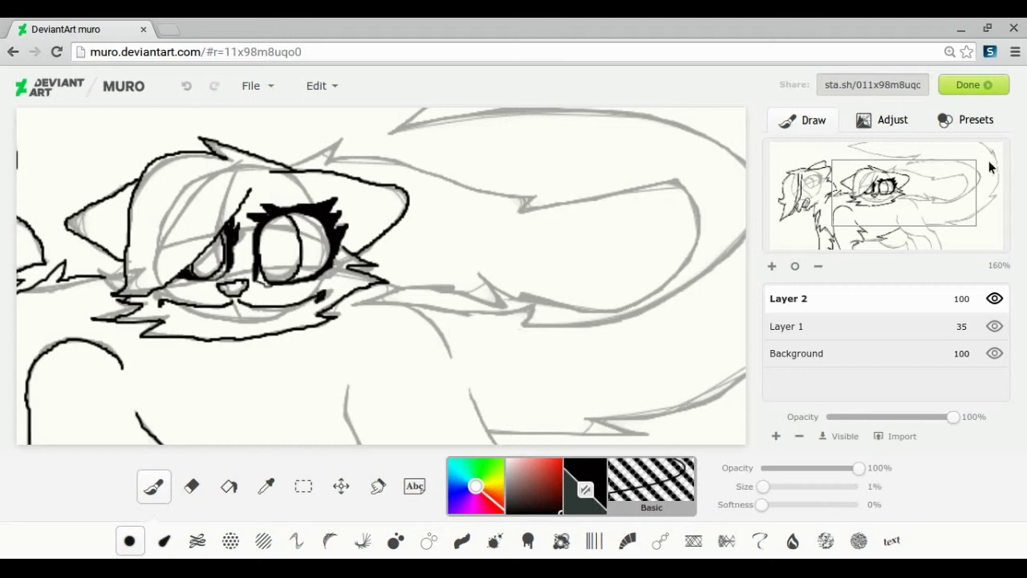
# Step: Ink the resting cat's body outline, back tufts and outstretched arm with its paw
pyautogui.moveTo(337, 156)
pyautogui.mouseDown()
pyautogui.moveTo(544, 190)
pyautogui.moveTo(647, 168)
pyautogui.moveTo(649, 278)
pyautogui.moveTo(405, 285)
pyautogui.mouseUp()
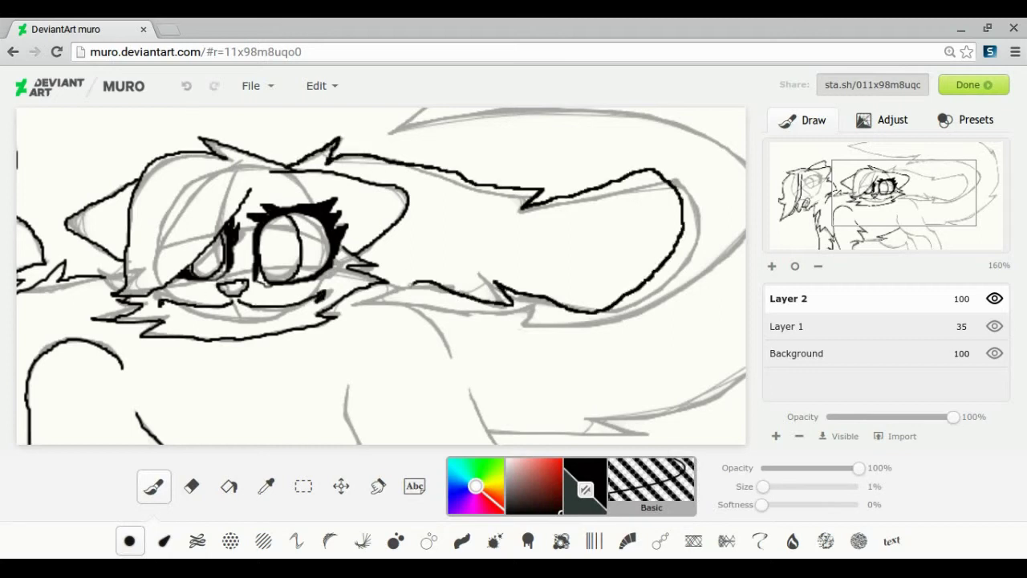
pyautogui.moveTo(384, 242)
pyautogui.mouseDown()
pyautogui.moveTo(406, 270)
pyautogui.moveTo(617, 275)
pyautogui.moveTo(574, 250)
pyautogui.moveTo(486, 256)
pyautogui.mouseUp()
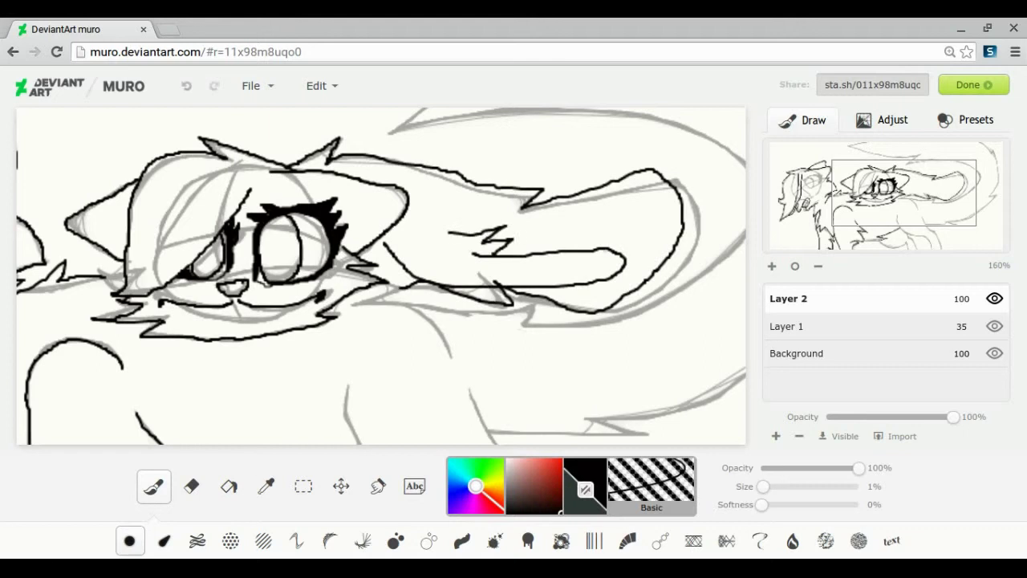
pyautogui.press('e')
pyautogui.moveTo(776, 486); pyautogui.dragTo(768, 487)
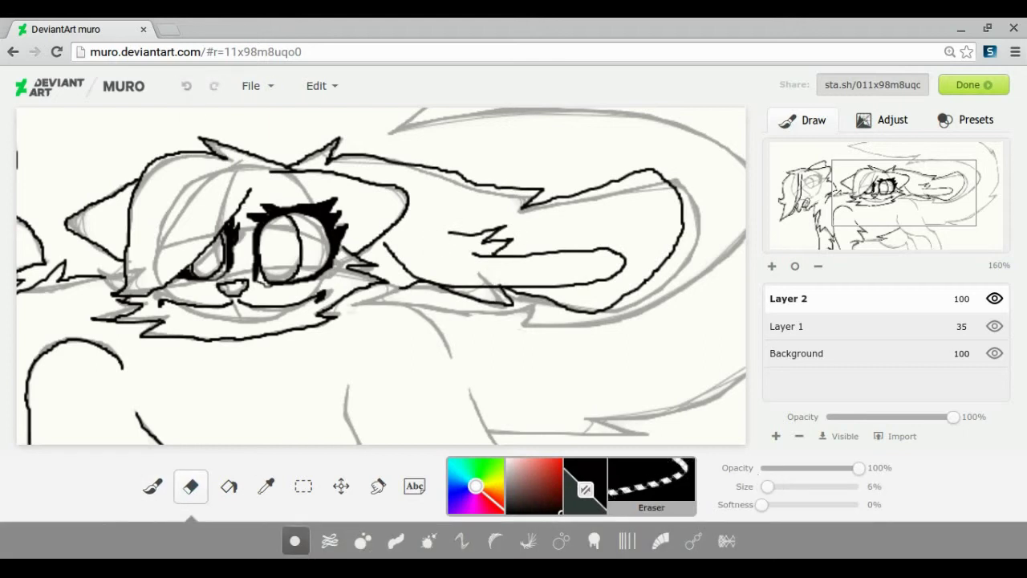
pyautogui.press('b')
pyautogui.moveTo(888, 207); pyautogui.dragTo(896, 208)
# Step: Fade the rear outline of the resting cat's body with an eraser at 43% opacity and 29% size
pyautogui.press('e')
pyautogui.click(805, 469)
pyautogui.moveTo(605, 170); pyautogui.dragTo(651, 200)
pyautogui.click(187, 86)
pyautogui.click(811, 487)
pyautogui.click(790, 486)
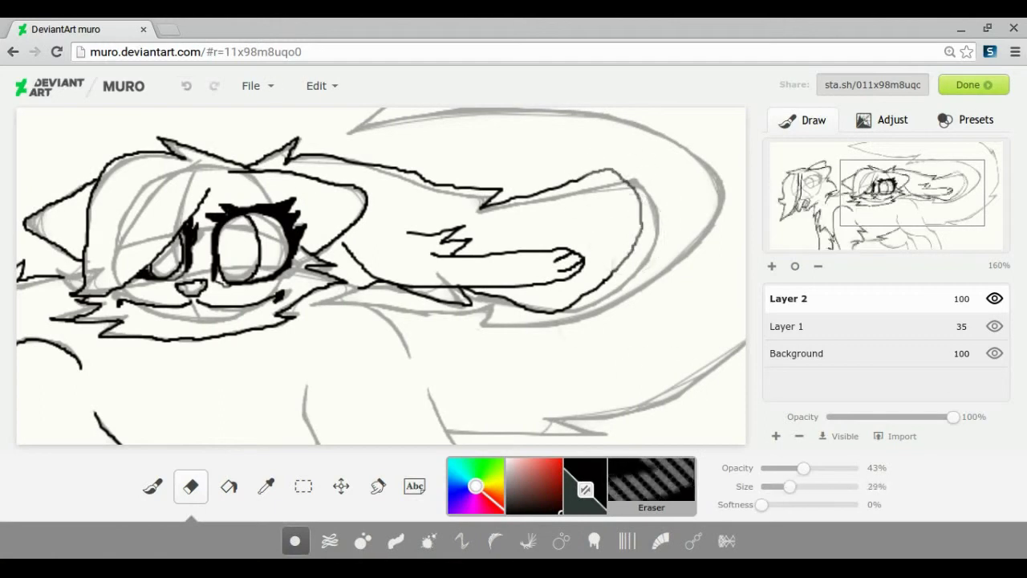
pyautogui.click(865, 211)
# Step: Ink the standing cat's eye outline with a 2% brush and thin it with a fully opaque 10% eraser
pyautogui.moveTo(865, 207); pyautogui.dragTo(843, 197)
pyautogui.press('b')
pyautogui.moveTo(763, 486); pyautogui.dragTo(764, 486)
pyautogui.moveTo(227, 277)
pyautogui.mouseDown()
pyautogui.moveTo(199, 242)
pyautogui.moveTo(248, 205)
pyautogui.moveTo(277, 245)
pyautogui.mouseUp()
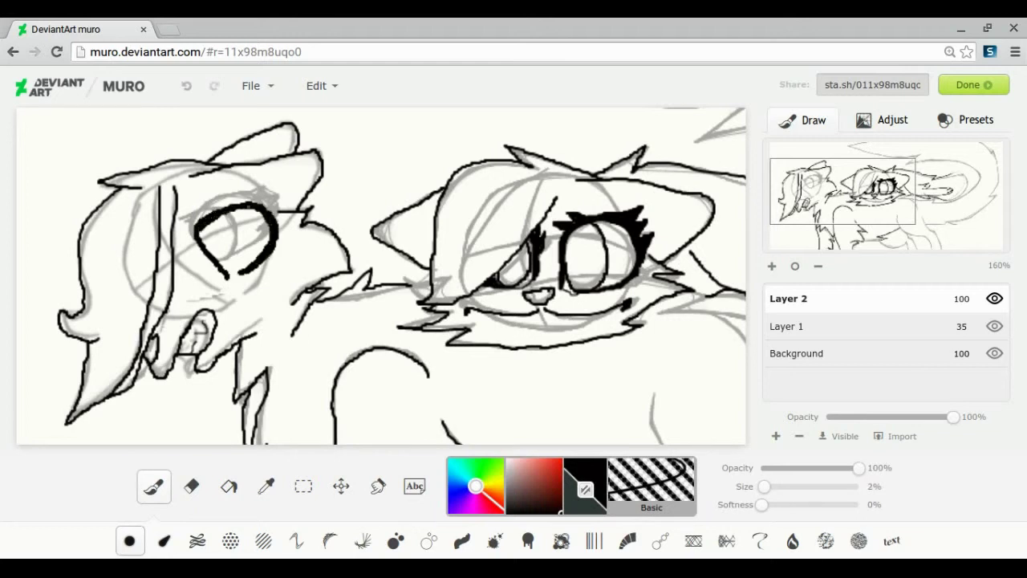
pyautogui.press('e')
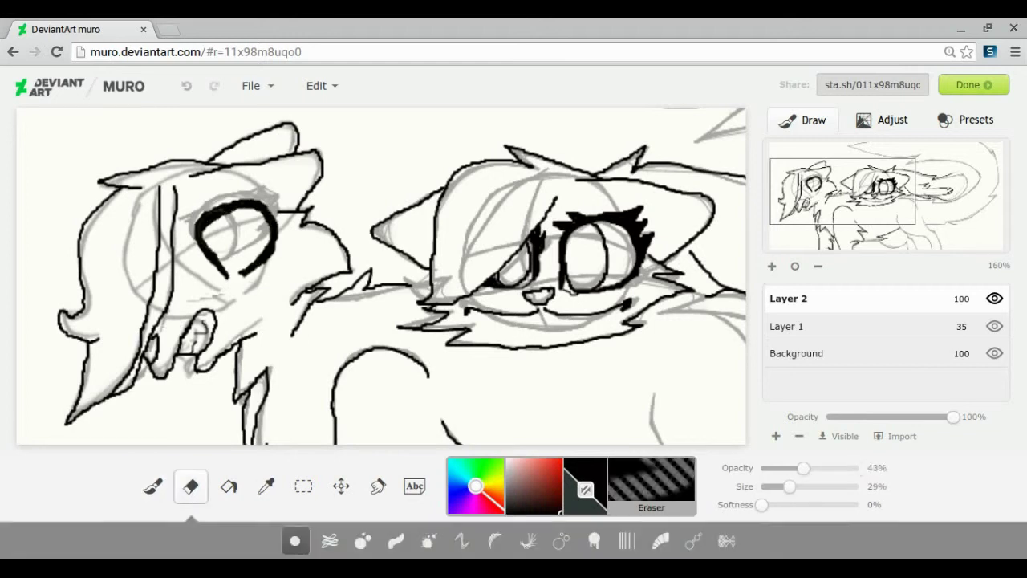
pyautogui.moveTo(804, 467); pyautogui.dragTo(861, 469)
pyautogui.moveTo(789, 486); pyautogui.dragTo(772, 490)
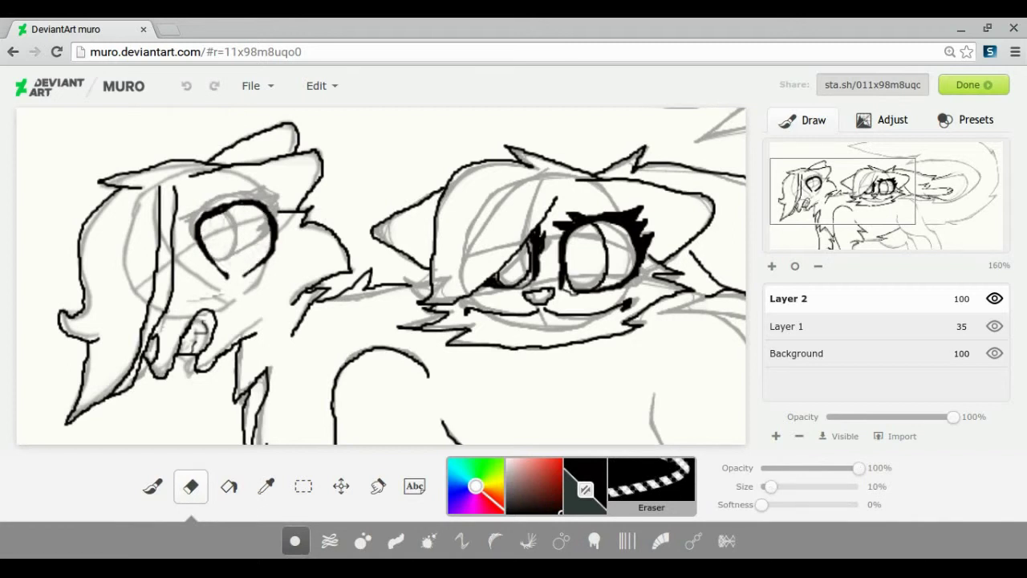
# Step: Add spiky black eyelashes around the standing cat's eye with a 1% brush
pyautogui.click(153, 486)
pyautogui.moveTo(764, 487); pyautogui.dragTo(763, 488)
pyautogui.moveTo(241, 200)
pyautogui.mouseDown()
pyautogui.moveTo(273, 184)
pyautogui.moveTo(270, 202)
pyautogui.mouseUp()
pyautogui.moveTo(270, 203)
pyautogui.mouseDown()
pyautogui.moveTo(287, 214)
pyautogui.moveTo(271, 262)
pyautogui.mouseUp()
pyautogui.moveTo(185, 219); pyautogui.dragTo(211, 210)
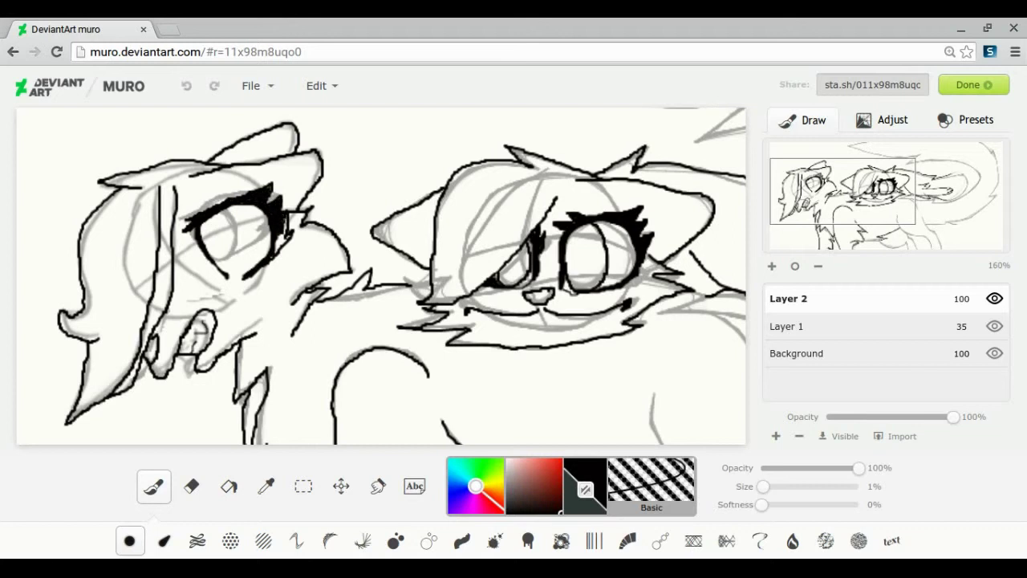
# Step: Thicken the standing cat's eye outline with a 4% brush, trim the excess, and ink the iris
pyautogui.moveTo(763, 486); pyautogui.dragTo(767, 487)
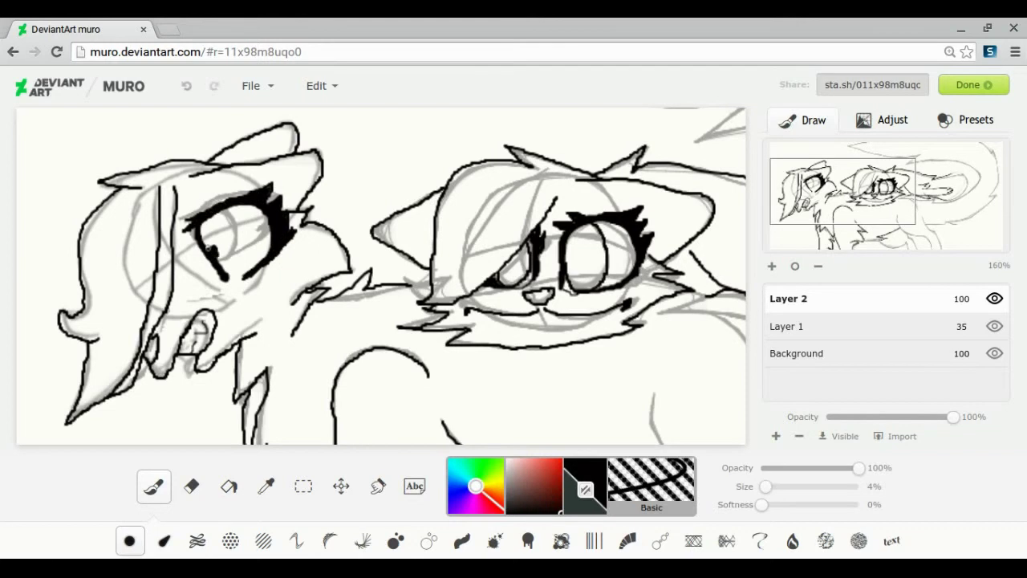
pyautogui.click(191, 486)
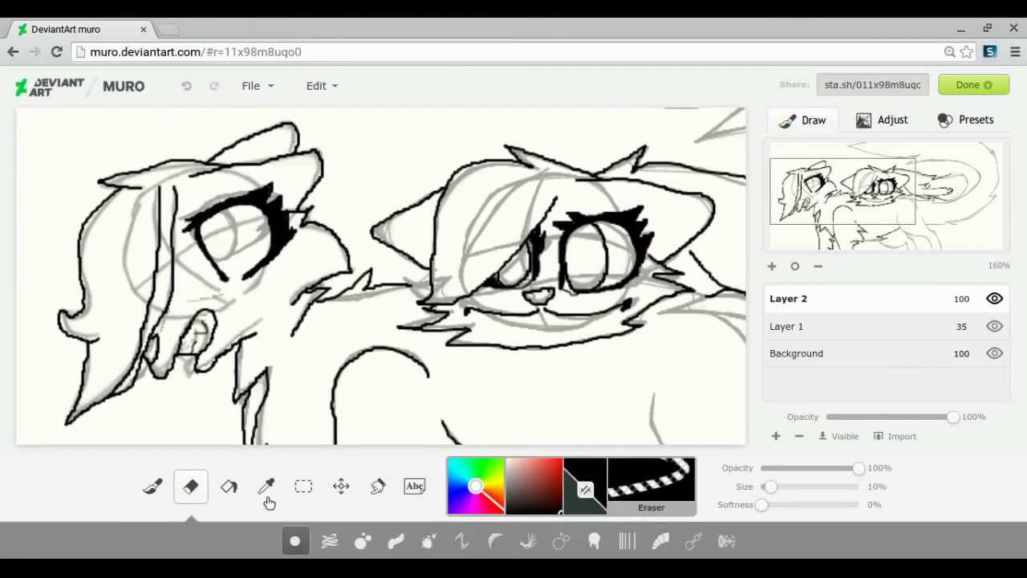
pyautogui.press('b')
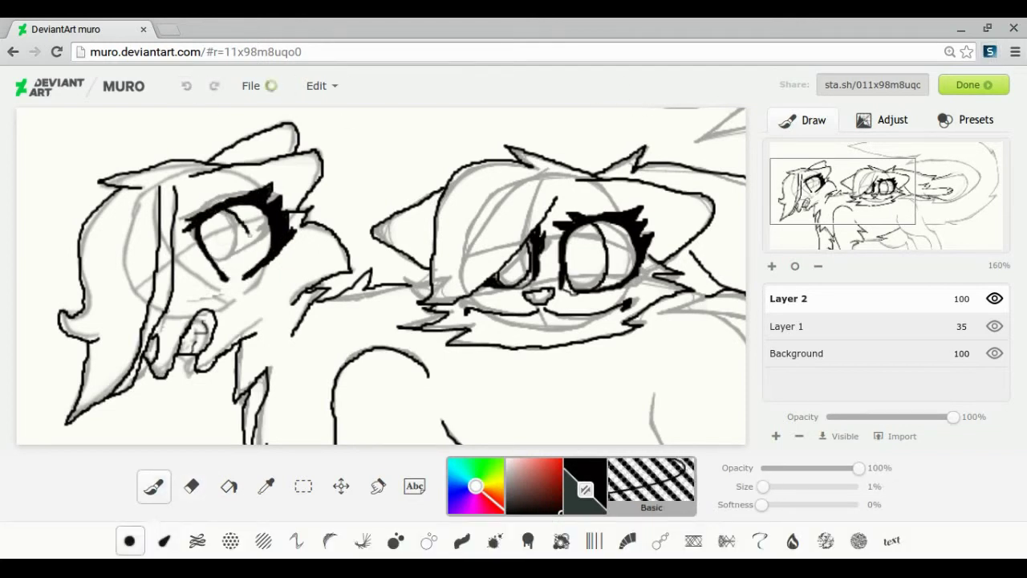
pyautogui.press('e')
pyautogui.click(153, 485)
pyautogui.moveTo(166, 370); pyautogui.dragTo(174, 363)
# Step: Ink the standing cat's thigh, hind legs and rounded underbelly over the sketch
pyautogui.moveTo(844, 215)
pyautogui.mouseDown()
pyautogui.moveTo(849, 243)
pyautogui.moveTo(945, 257)
pyautogui.mouseUp()
pyautogui.moveTo(224, 298); pyautogui.dragTo(225, 315)
pyautogui.hotkey('ctrl', 'z')
pyautogui.moveTo(219, 268)
pyautogui.mouseDown()
pyautogui.moveTo(309, 375)
pyautogui.moveTo(395, 443)
pyautogui.mouseUp()
pyautogui.moveTo(340, 273); pyautogui.dragTo(427, 373)
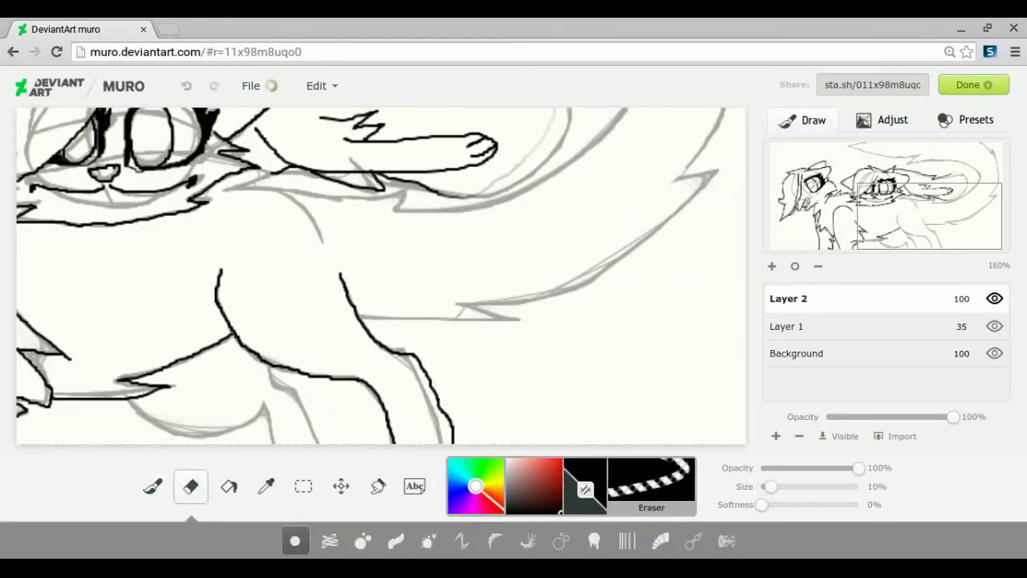
pyautogui.moveTo(129, 401)
pyautogui.mouseDown()
pyautogui.moveTo(263, 407)
pyautogui.moveTo(276, 449)
pyautogui.mouseUp()
pyautogui.moveTo(269, 365); pyautogui.dragTo(316, 442)
# Step: Ink the standing cat's rump line and the start of its tail beneath the resting cat
pyautogui.moveTo(861, 177); pyautogui.dragTo(881, 202)
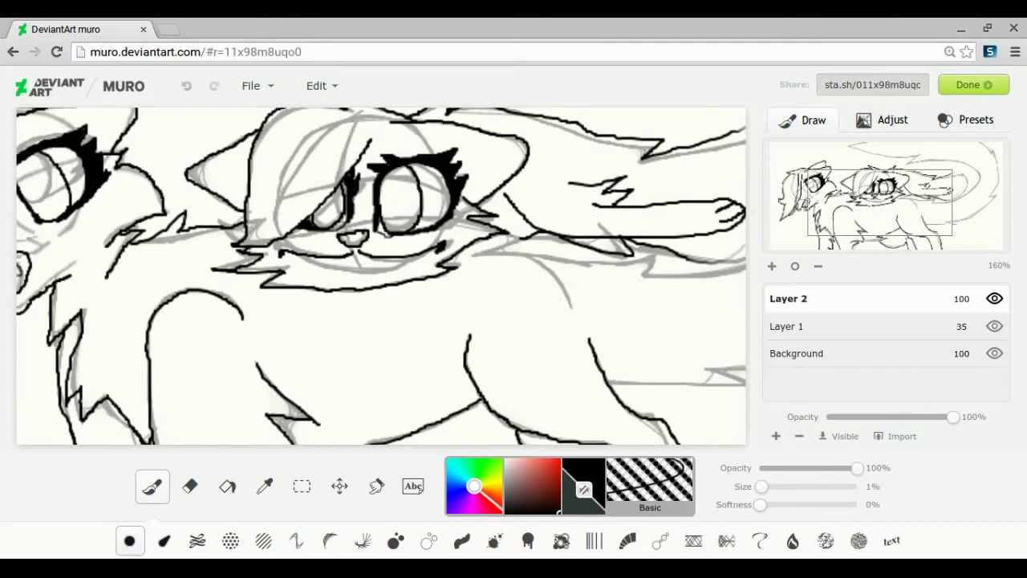
pyautogui.moveTo(523, 234); pyautogui.dragTo(570, 302)
pyautogui.moveTo(524, 255); pyautogui.dragTo(647, 276)
# Step: Ink the standing cat's large curled tail with fur tufts along both edges, undoing unwanted strokes
pyautogui.moveTo(880, 202); pyautogui.dragTo(930, 176)
pyautogui.moveTo(397, 416)
pyautogui.mouseDown()
pyautogui.moveTo(618, 309)
pyautogui.moveTo(17, 135)
pyautogui.mouseUp()
pyautogui.moveTo(630, 107)
pyautogui.mouseDown()
pyautogui.moveTo(696, 170)
pyautogui.moveTo(696, 396)
pyautogui.mouseUp()
pyautogui.moveTo(917, 205); pyautogui.dragTo(887, 216)
pyautogui.moveTo(585, 333); pyautogui.dragTo(736, 302)
pyautogui.moveTo(887, 217); pyautogui.dragTo(920, 197)
pyautogui.click(186, 86)
pyautogui.moveTo(416, 422)
pyautogui.mouseDown()
pyautogui.moveTo(520, 412)
pyautogui.moveTo(721, 337)
pyautogui.mouseUp()
pyautogui.click(186, 86)
pyautogui.moveTo(920, 197)
pyautogui.mouseDown()
pyautogui.moveTo(882, 155)
pyautogui.moveTo(839, 151)
pyautogui.moveTo(859, 319)
pyautogui.moveTo(871, 160)
pyautogui.moveTo(899, 152)
pyautogui.mouseUp()
# Step: Lower the opacity of the sketch on Layer 1 to 1% and fit the whole drawing in view
pyautogui.click(871, 327)
pyautogui.moveTo(871, 417); pyautogui.dragTo(828, 417)
pyautogui.click(795, 266)
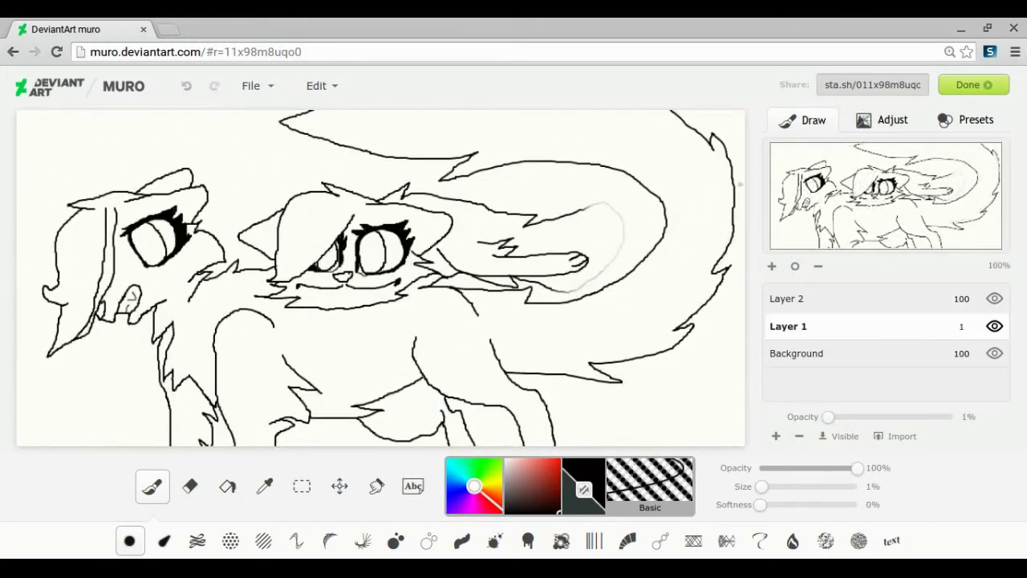
# Step: Select the standing cat's body and tail on Layer 2 with the magic wand and paint them light grey at 100% brush size
pyautogui.click(835, 298)
pyautogui.click(302, 486)
pyautogui.click(596, 337)
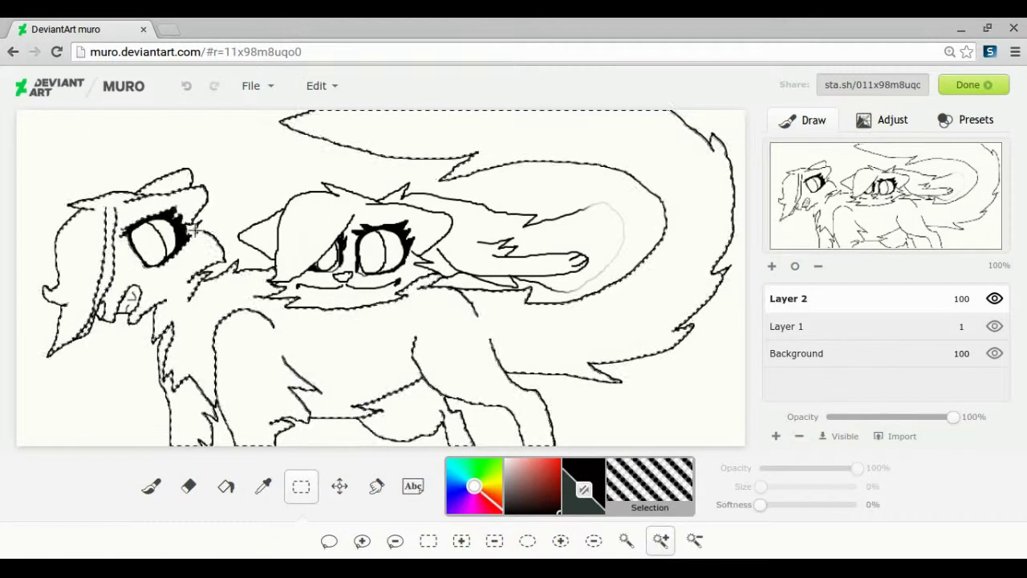
pyautogui.click(152, 486)
pyautogui.click(507, 472)
pyautogui.moveTo(761, 487); pyautogui.dragTo(858, 486)
pyautogui.click(507, 468)
pyautogui.moveTo(178, 202)
pyautogui.mouseDown()
pyautogui.moveTo(95, 282)
pyautogui.moveTo(429, 402)
pyautogui.moveTo(706, 286)
pyautogui.moveTo(545, 170)
pyautogui.moveTo(638, 233)
pyautogui.mouseUp()
# Step: Clear the selection, add a new layer above the line art, and hide the Background layer
pyautogui.hotkey('ctrl', 'v')
pyautogui.hotkey('ctrl', 'd')
pyautogui.click(994, 380)
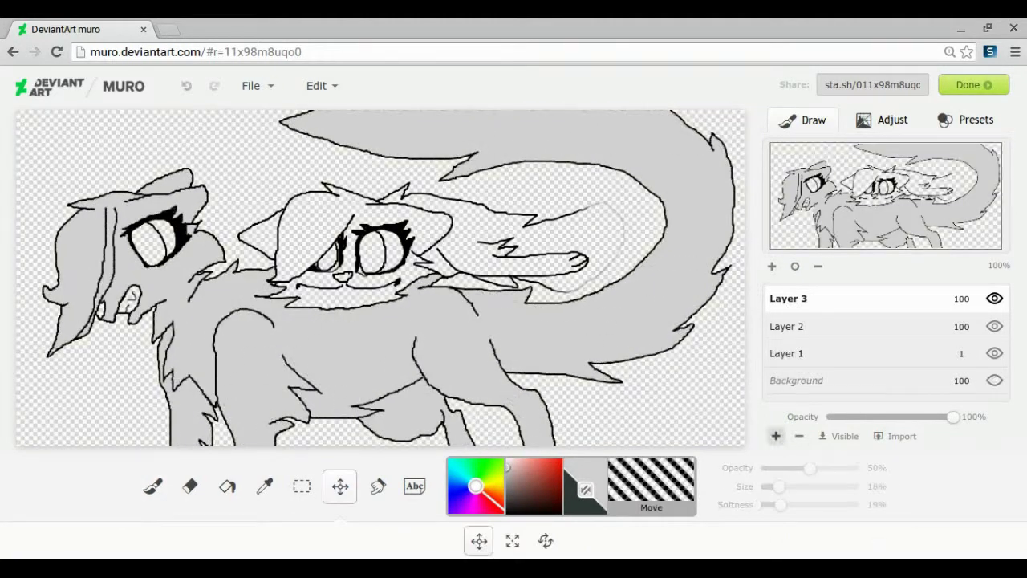
# Step: Select the standing cat's eye and mouth areas on Layer 2 with the magic wand and paint them white
pyautogui.click(302, 486)
pyautogui.click(666, 540)
pyautogui.click(791, 326)
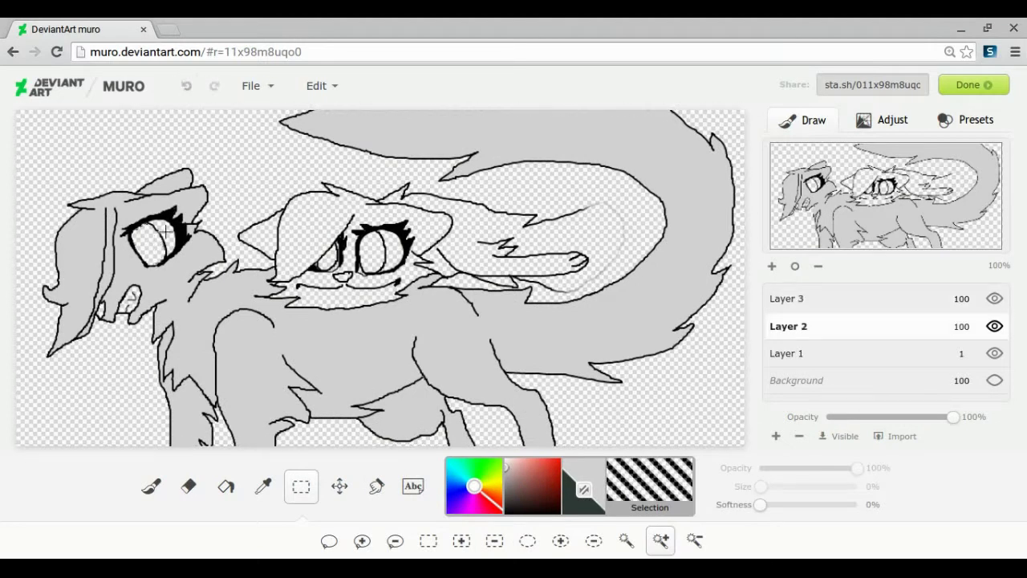
pyautogui.click(129, 296)
pyautogui.click(151, 487)
pyautogui.click(507, 460)
pyautogui.moveTo(124, 301); pyautogui.dragTo(157, 247)
pyautogui.click(791, 299)
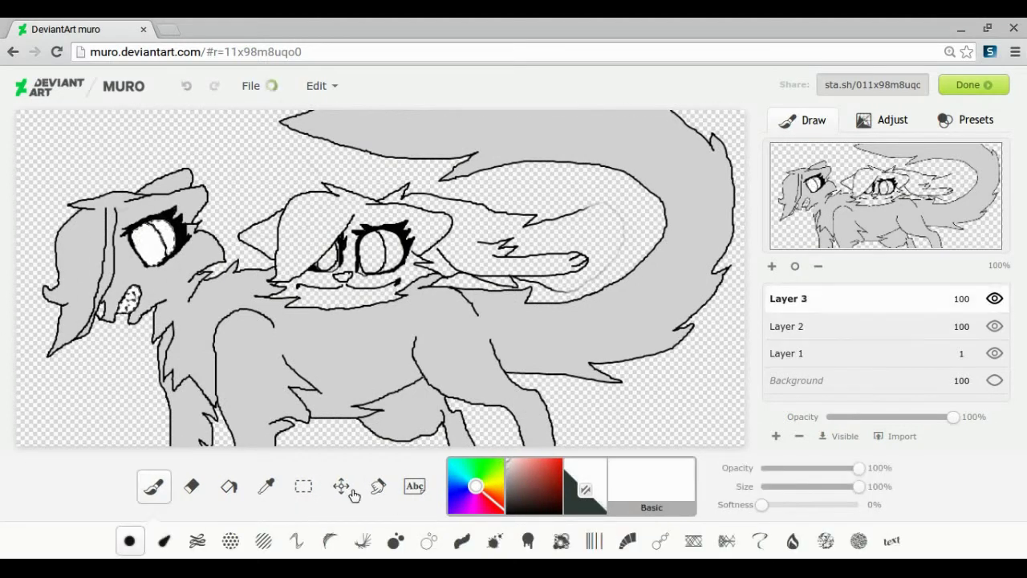
pyautogui.click(341, 486)
# Step: Lasso fur-edged areas over the standing cat's ears on Layer 2 and flood-fill them white
pyautogui.click(302, 486)
pyautogui.click(363, 541)
pyautogui.click(787, 328)
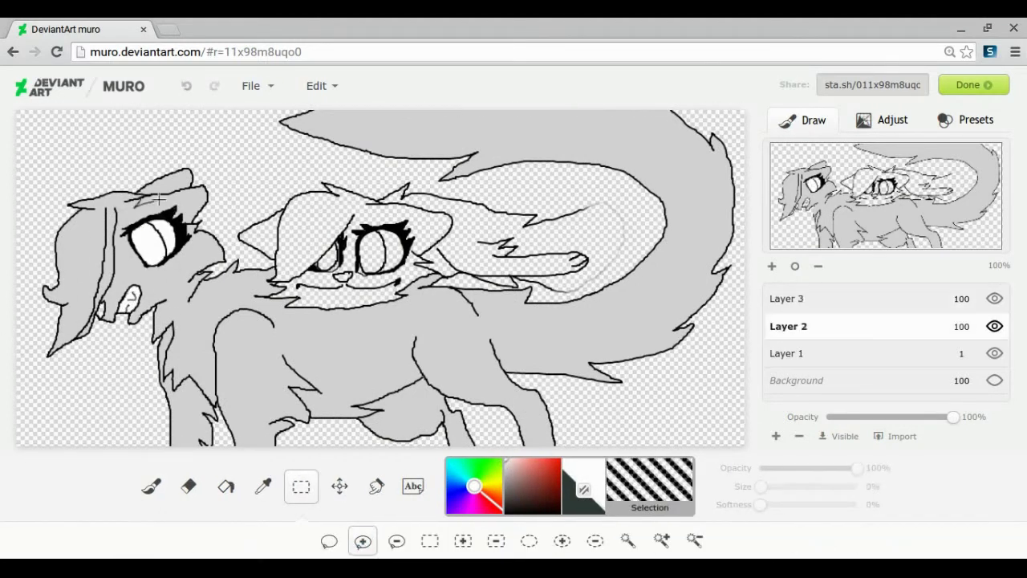
pyautogui.moveTo(134, 198); pyautogui.dragTo(195, 185)
pyautogui.click(227, 489)
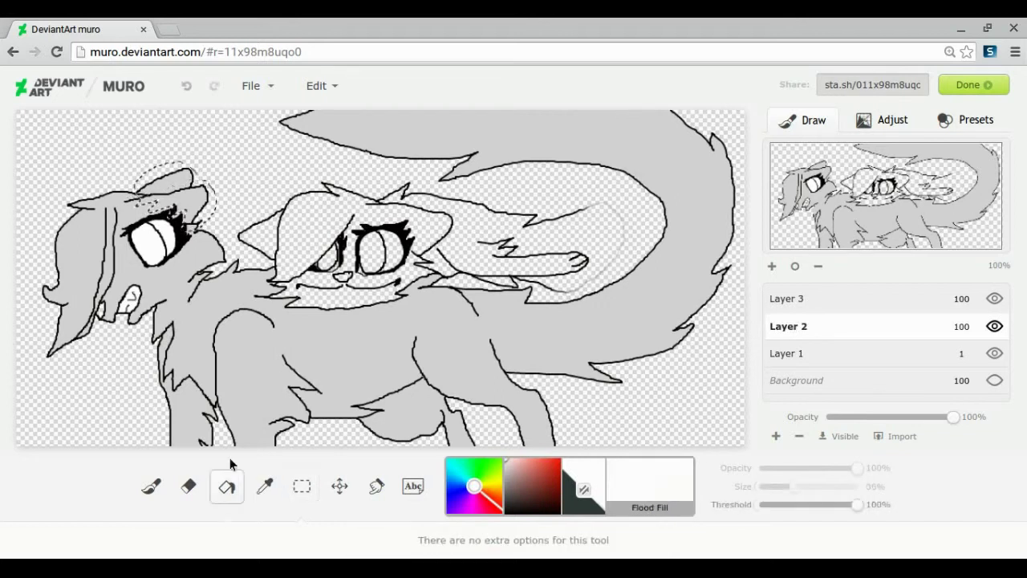
pyautogui.click(189, 201)
pyautogui.click(175, 182)
# Step: Lasso fur-edged marking areas on Layer 2 over the standing cat's paws, chest, belly and tail tip
pyautogui.click(787, 298)
pyautogui.click(339, 487)
pyautogui.click(302, 486)
pyautogui.click(787, 327)
pyautogui.moveTo(233, 442)
pyautogui.mouseDown()
pyautogui.moveTo(264, 429)
pyautogui.moveTo(277, 444)
pyautogui.mouseUp()
pyautogui.moveTo(168, 442); pyautogui.dragTo(208, 443)
pyautogui.moveTo(180, 384); pyautogui.dragTo(195, 391)
pyautogui.moveTo(296, 398)
pyautogui.mouseDown()
pyautogui.moveTo(394, 358)
pyautogui.moveTo(308, 419)
pyautogui.mouseUp()
pyautogui.moveTo(300, 381); pyautogui.dragTo(292, 391)
pyautogui.moveTo(393, 414)
pyautogui.mouseDown()
pyautogui.moveTo(431, 404)
pyautogui.moveTo(422, 381)
pyautogui.mouseUp()
pyautogui.moveTo(520, 439)
pyautogui.mouseDown()
pyautogui.moveTo(561, 430)
pyautogui.moveTo(524, 445)
pyautogui.mouseUp()
pyautogui.moveTo(450, 442); pyautogui.dragTo(475, 444)
pyautogui.moveTo(524, 163)
pyautogui.mouseDown()
pyautogui.moveTo(464, 103)
pyautogui.moveTo(479, 183)
pyautogui.moveTo(520, 167)
pyautogui.mouseUp()
# Step: Flood-fill the selected belly, hind-leg and tail-tip markings white and undo the last three changes
pyautogui.click(228, 486)
pyautogui.click(369, 389)
pyautogui.click(539, 438)
pyautogui.click(490, 134)
pyautogui.hotkey('ctrl', 'z')
pyautogui.hotkey('ctrl', 'z')
pyautogui.hotkey('ctrl', 'z')
# Step: Add the standing cat's chest to the lasso selection and flood-fill the chest and belly markings white
pyautogui.click(302, 486)
pyautogui.moveTo(162, 303); pyautogui.dragTo(216, 394)
pyautogui.moveTo(147, 332); pyautogui.dragTo(160, 305)
pyautogui.click(228, 487)
pyautogui.click(195, 349)
pyautogui.click(191, 394)
pyautogui.click(403, 401)
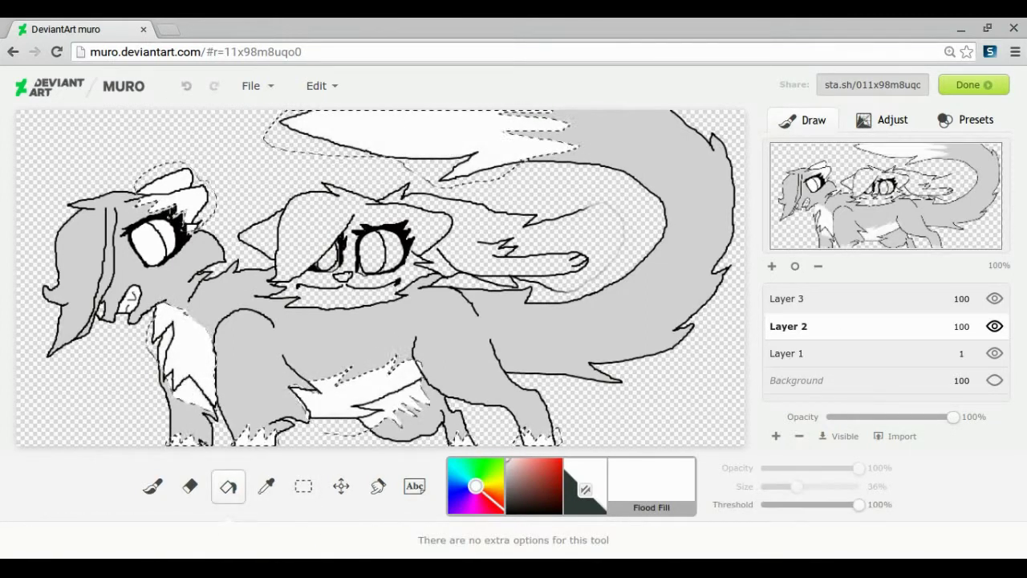
# Step: Clear the white-marking selection, sample the body grey and undo a touch-up on the standing cat's front leg
pyautogui.click(786, 298)
pyautogui.click(341, 485)
pyautogui.click(267, 488)
pyautogui.click(198, 435)
pyautogui.click(850, 326)
pyautogui.click(193, 396)
pyautogui.click(187, 86)
pyautogui.click(866, 307)
pyautogui.click(153, 486)
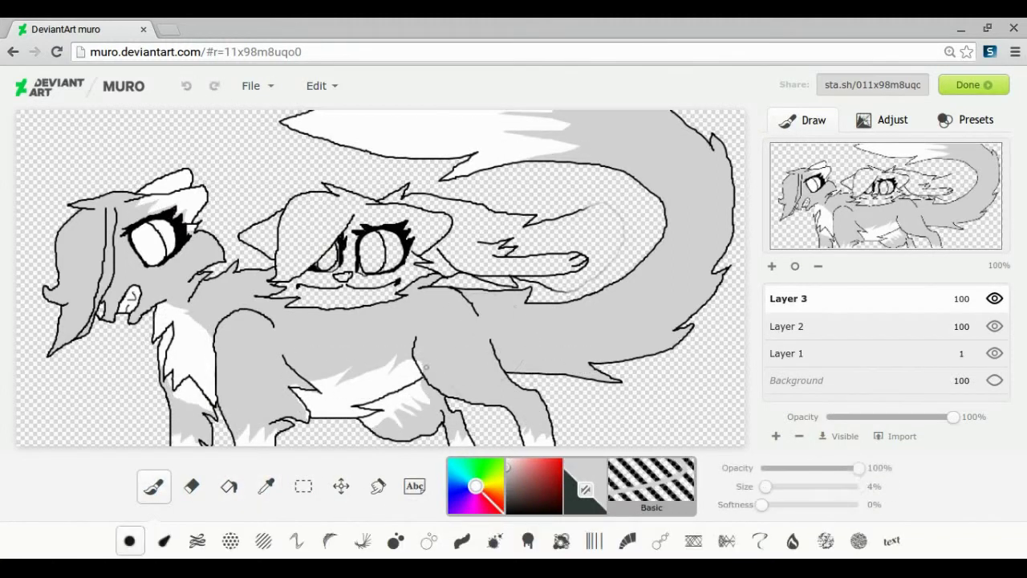
# Step: Lasso jagged areas on the tips of the standing cat's ears, flood-fill them black on Layer 2 and clear the selection
pyautogui.press('m')
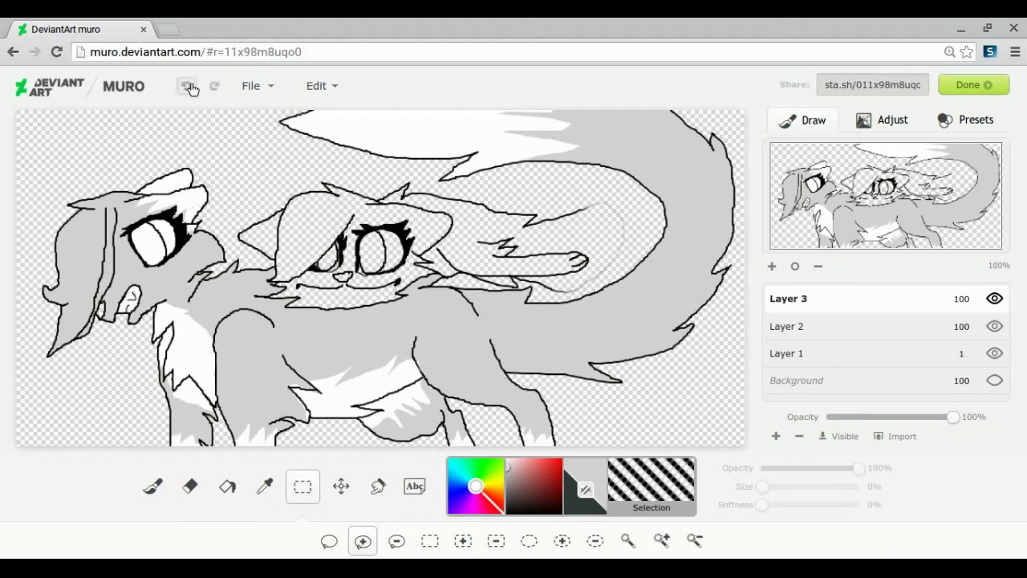
pyautogui.click(191, 485)
pyautogui.click(787, 326)
pyautogui.press('b')
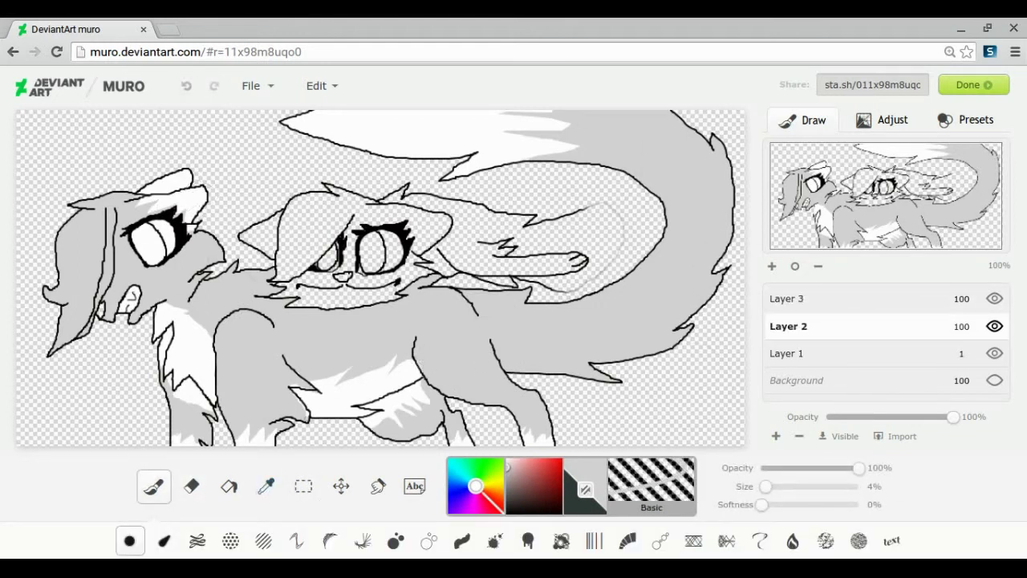
pyautogui.press('m')
pyautogui.moveTo(188, 185); pyautogui.dragTo(183, 191)
pyautogui.moveTo(167, 185); pyautogui.dragTo(170, 180)
pyautogui.click(560, 512)
pyautogui.click(227, 487)
pyautogui.click(195, 197)
pyautogui.click(183, 176)
pyautogui.click(787, 298)
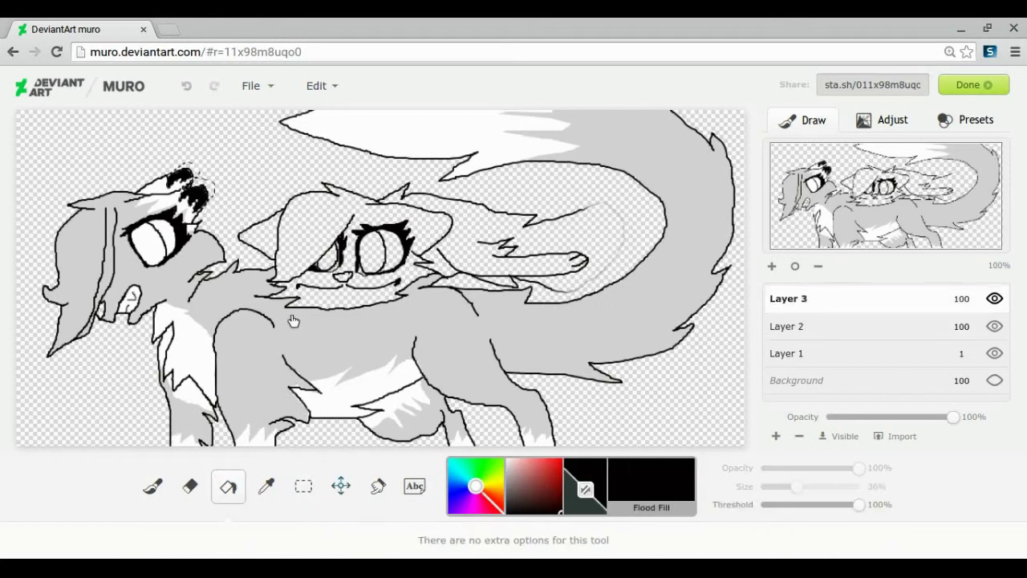
pyautogui.click(341, 486)
pyautogui.click(304, 486)
pyautogui.click(805, 329)
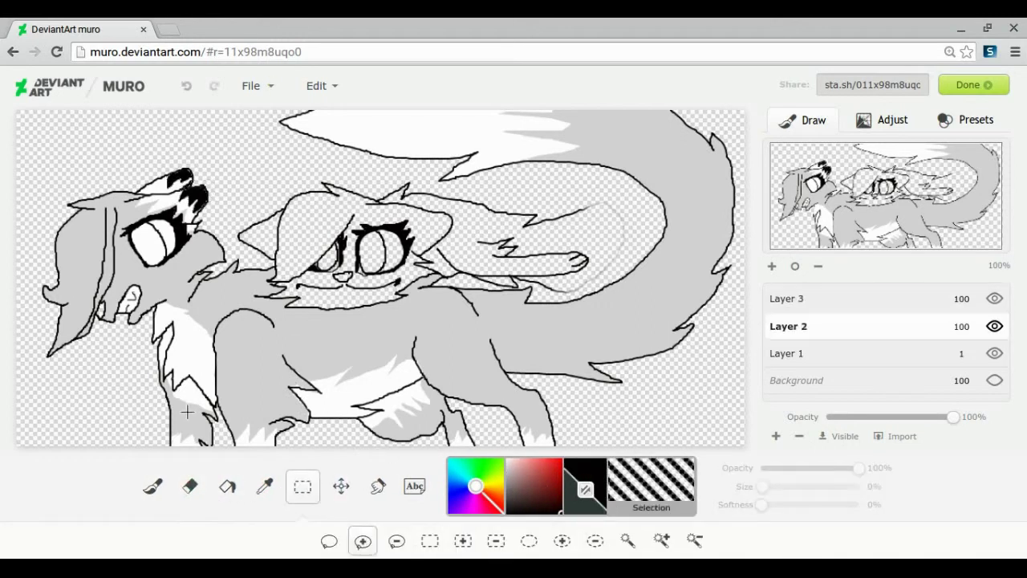
pyautogui.click(787, 298)
pyautogui.moveTo(198, 405); pyautogui.dragTo(179, 409)
pyautogui.click(802, 327)
pyautogui.click(788, 298)
pyautogui.click(803, 326)
pyautogui.hotkey('ctrl', 'z')
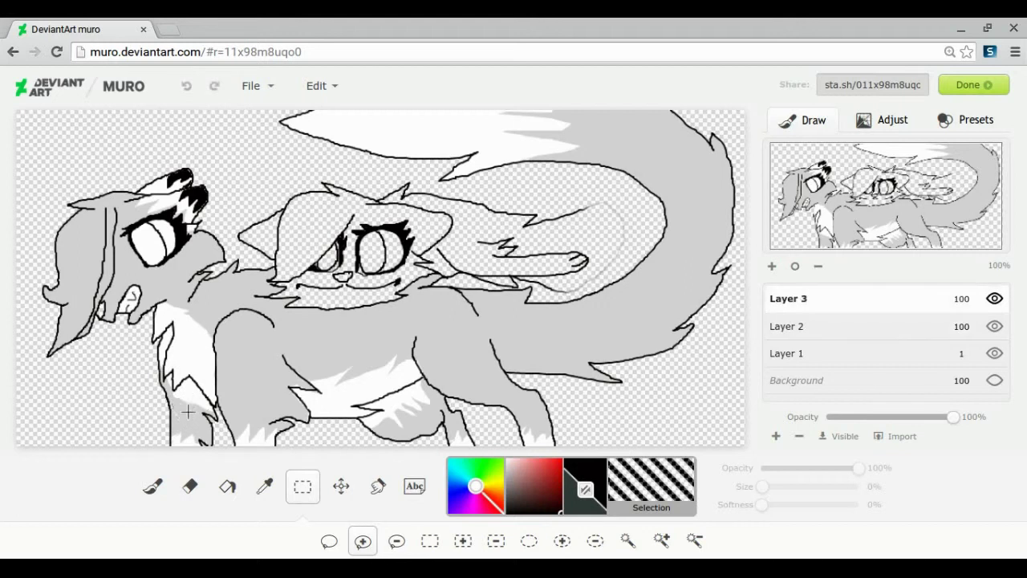
# Step: Lasso heart, swirl and stripe markings on the standing cat's front legs, shoulder and hind legs
pyautogui.moveTo(188, 407); pyautogui.dragTo(189, 403)
pyautogui.moveTo(191, 390); pyautogui.dragTo(159, 392)
pyautogui.moveTo(183, 430); pyautogui.dragTo(165, 432)
pyautogui.moveTo(213, 354)
pyautogui.mouseDown()
pyautogui.moveTo(244, 341)
pyautogui.moveTo(264, 353)
pyautogui.moveTo(240, 328)
pyautogui.moveTo(215, 357)
pyautogui.moveTo(240, 379)
pyautogui.moveTo(213, 392)
pyautogui.mouseUp()
pyautogui.click(178, 94)
pyautogui.moveTo(373, 425)
pyautogui.mouseDown()
pyautogui.moveTo(391, 431)
pyautogui.moveTo(384, 446)
pyautogui.mouseUp()
pyautogui.moveTo(403, 436)
pyautogui.mouseDown()
pyautogui.moveTo(417, 417)
pyautogui.moveTo(403, 438)
pyautogui.mouseUp()
pyautogui.moveTo(424, 376)
pyautogui.mouseDown()
pyautogui.moveTo(463, 362)
pyautogui.moveTo(454, 389)
pyautogui.mouseUp()
# Step: Add a long marking with swirling edges along the standing cat's neck, back and tail to the lasso selection
pyautogui.moveTo(241, 273)
pyautogui.mouseDown()
pyautogui.moveTo(289, 320)
pyautogui.moveTo(366, 331)
pyautogui.moveTo(474, 321)
pyautogui.moveTo(576, 346)
pyautogui.mouseUp()
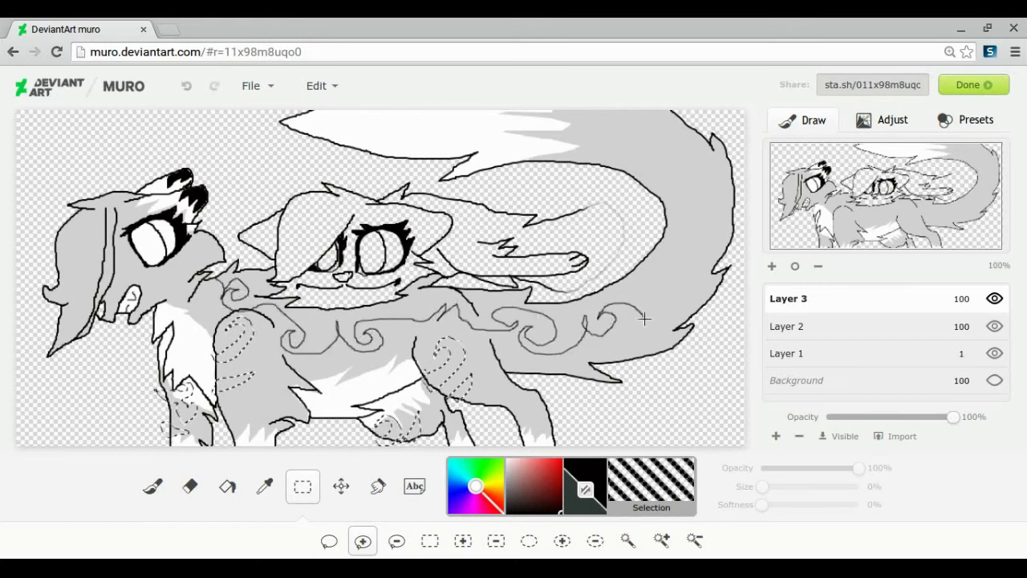
pyautogui.moveTo(704, 222)
pyautogui.mouseDown()
pyautogui.moveTo(594, 112)
pyautogui.moveTo(520, 146)
pyautogui.moveTo(642, 272)
pyautogui.moveTo(399, 284)
pyautogui.mouseUp()
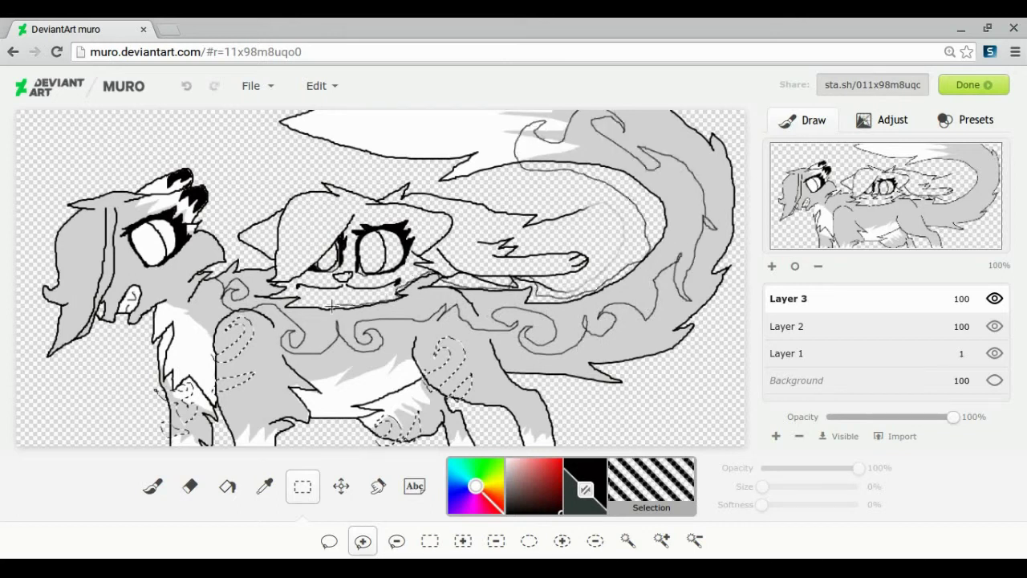
pyautogui.moveTo(225, 268); pyautogui.dragTo(223, 274)
# Step: Flood-fill the selected back, tail and leg markings black on Layer 2
pyautogui.click(228, 487)
pyautogui.click(241, 299)
pyautogui.click(187, 86)
pyautogui.click(790, 327)
pyautogui.click(401, 425)
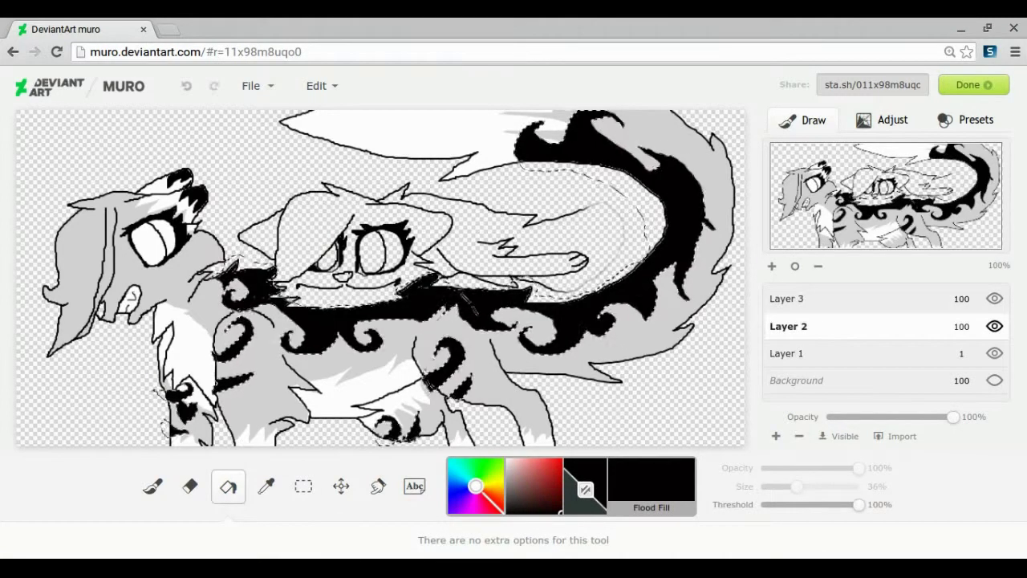
# Step: Sample the light grey body colour and clear the selection around the black markings
pyautogui.click(303, 486)
pyautogui.click(265, 486)
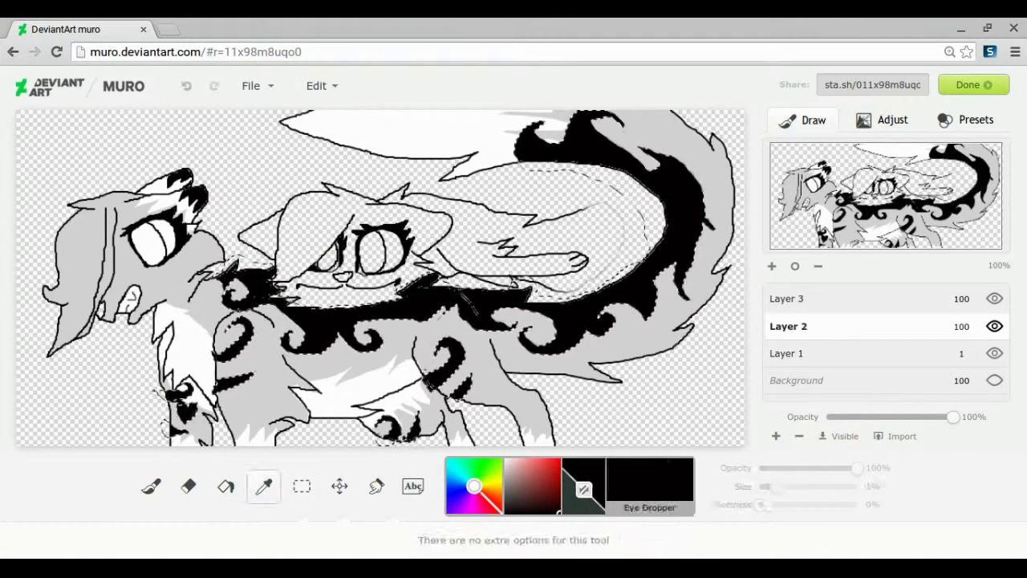
pyautogui.click(153, 486)
pyautogui.click(185, 87)
pyautogui.click(791, 298)
pyautogui.click(339, 486)
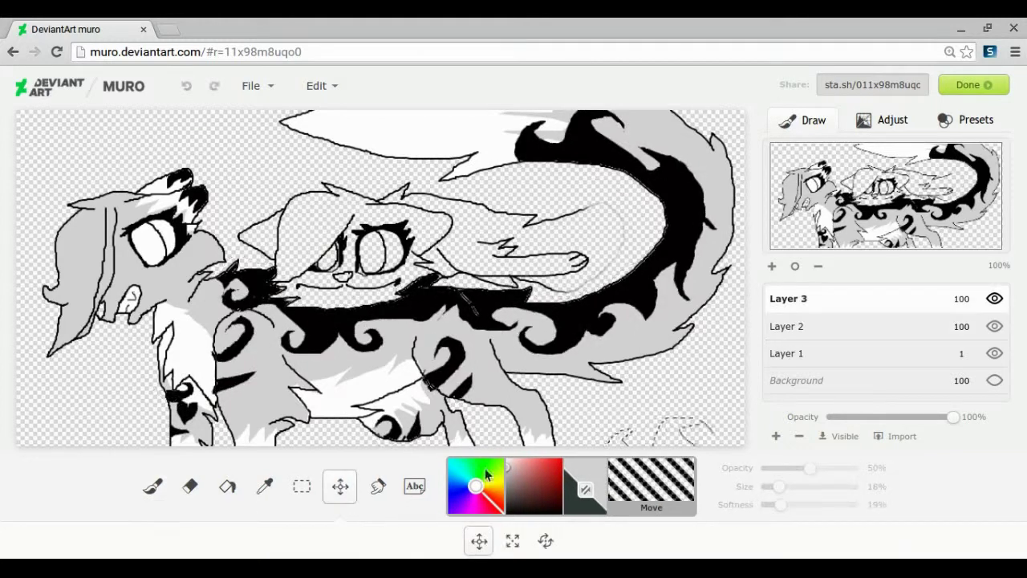
# Step: Set a black brush at 1% size for detail work on the standing cat's front-leg markings
pyautogui.click(153, 487)
pyautogui.click(767, 487)
pyautogui.click(774, 268)
pyautogui.click(772, 266)
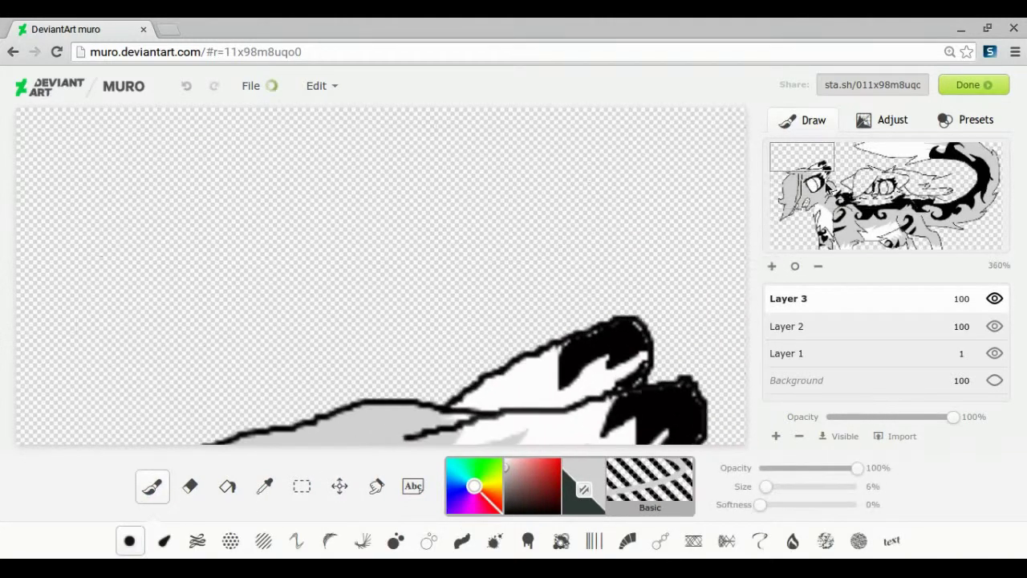
pyautogui.moveTo(766, 486); pyautogui.dragTo(761, 487)
pyautogui.click(557, 511)
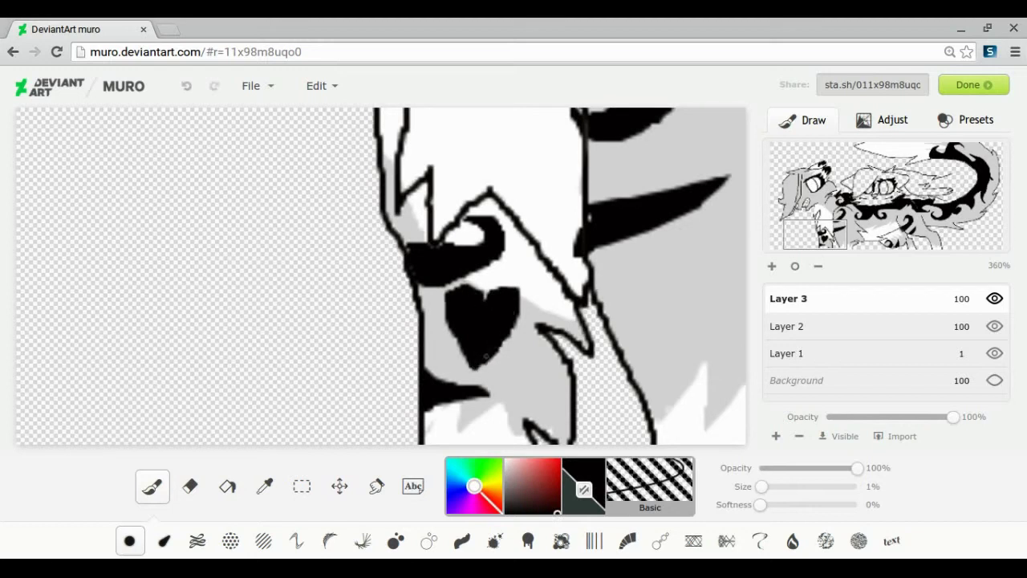
# Step: Touch up the edges of the heart marking on the standing cat's front leg on Layer 2
pyautogui.click(190, 487)
pyautogui.click(265, 486)
pyautogui.click(529, 353)
pyautogui.click(788, 327)
pyautogui.click(152, 487)
pyautogui.moveTo(447, 291)
pyautogui.mouseDown()
pyautogui.moveTo(469, 278)
pyautogui.moveTo(447, 290)
pyautogui.mouseUp()
pyautogui.click(344, 492)
pyautogui.click(263, 492)
pyautogui.click(499, 327)
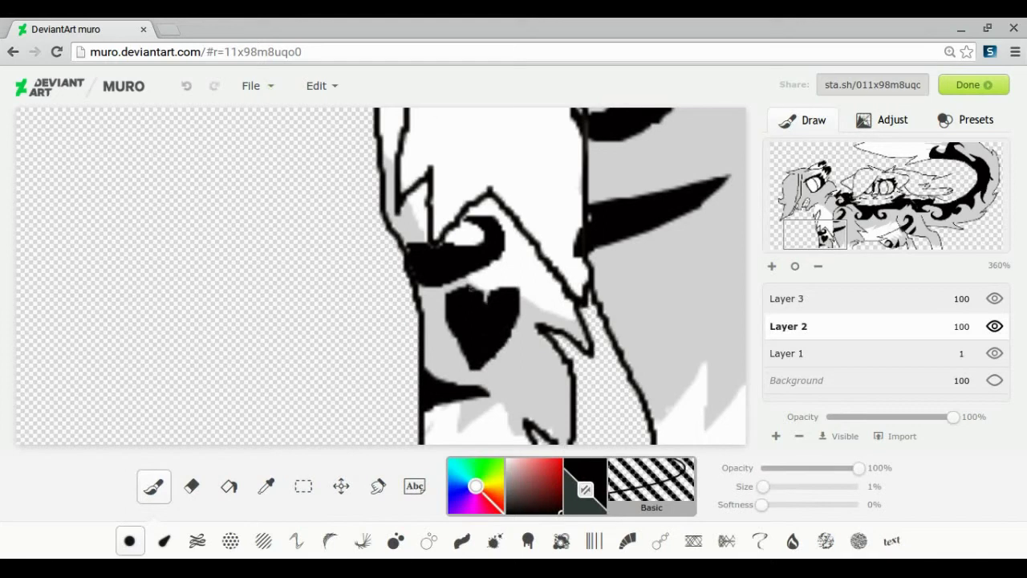
# Step: Lasso a fur-edged area at the end of the standing cat's tail, flood-fill it black on Layer 2 and deselect
pyautogui.moveTo(836, 242)
pyautogui.mouseDown()
pyautogui.moveTo(921, 185)
pyautogui.moveTo(904, 156)
pyautogui.mouseUp()
pyautogui.click(303, 486)
pyautogui.click(363, 541)
pyautogui.click(795, 266)
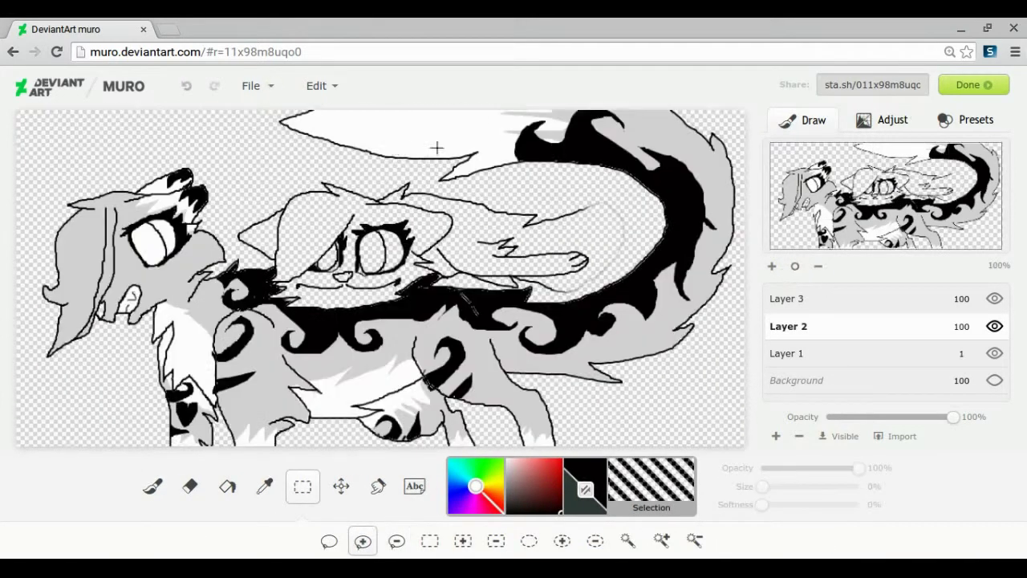
pyautogui.moveTo(400, 107); pyautogui.dragTo(340, 162)
pyautogui.click(227, 486)
pyautogui.click(383, 134)
pyautogui.click(891, 297)
pyautogui.click(343, 486)
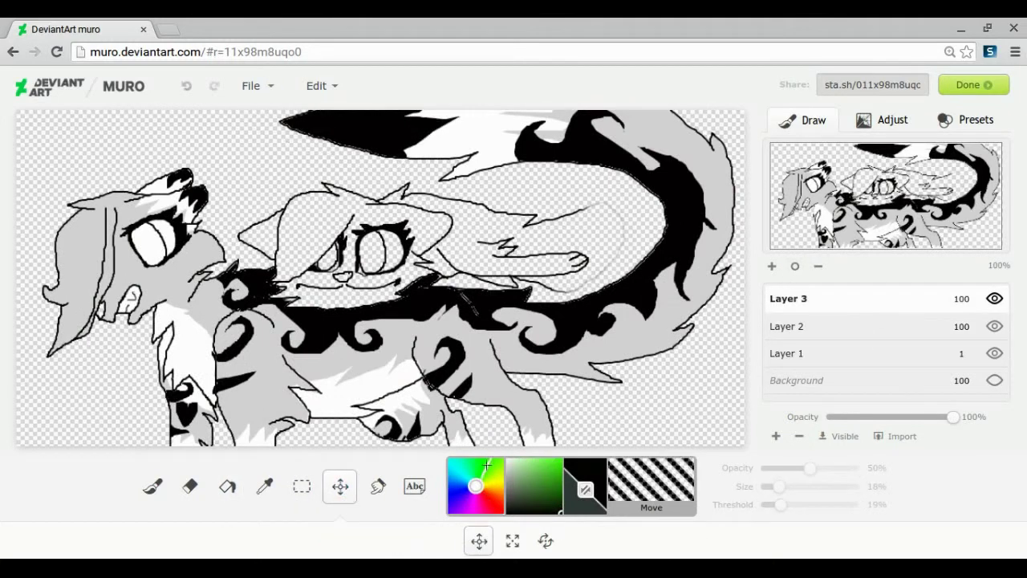
# Step: Select the standing cat's iris and paint it solid green on Layer 2
pyautogui.press('m')
pyautogui.click(995, 299)
pyautogui.click(771, 268)
pyautogui.moveTo(883, 197)
pyautogui.mouseDown()
pyautogui.moveTo(828, 211)
pyautogui.moveTo(828, 187)
pyautogui.mouseUp()
pyautogui.click(288, 247)
pyautogui.click(153, 486)
pyautogui.moveTo(761, 487); pyautogui.dragTo(860, 487)
pyautogui.moveTo(277, 241); pyautogui.dragTo(287, 276)
# Step: Shade the upper part of the green iris with soft dark green strokes, starting with 38% opacity, 8% size and 100% softness
pyautogui.click(561, 498)
pyautogui.moveTo(860, 468); pyautogui.dragTo(798, 468)
pyautogui.moveTo(859, 487); pyautogui.dragTo(769, 487)
pyautogui.moveTo(762, 505); pyautogui.dragTo(859, 505)
pyautogui.moveTo(277, 223)
pyautogui.mouseDown()
pyautogui.moveTo(253, 248)
pyautogui.moveTo(280, 229)
pyautogui.moveTo(282, 237)
pyautogui.mouseUp()
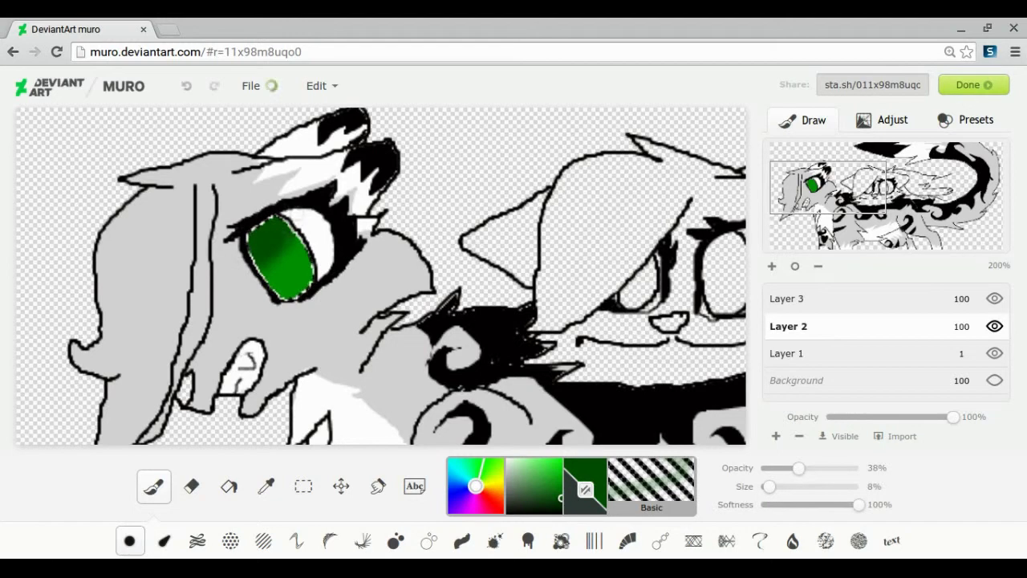
pyautogui.click(835, 468)
pyautogui.click(792, 504)
pyautogui.moveTo(263, 255)
pyautogui.mouseDown()
pyautogui.moveTo(293, 287)
pyautogui.moveTo(274, 239)
pyautogui.mouseUp()
# Step: Add thin bright green highlights to the standing cat's iris and clear the selection
pyautogui.click(561, 473)
pyautogui.moveTo(769, 487); pyautogui.dragTo(764, 487)
pyautogui.moveTo(792, 504); pyautogui.dragTo(816, 508)
pyautogui.click(859, 504)
pyautogui.click(762, 486)
pyautogui.click(550, 462)
pyautogui.click(858, 468)
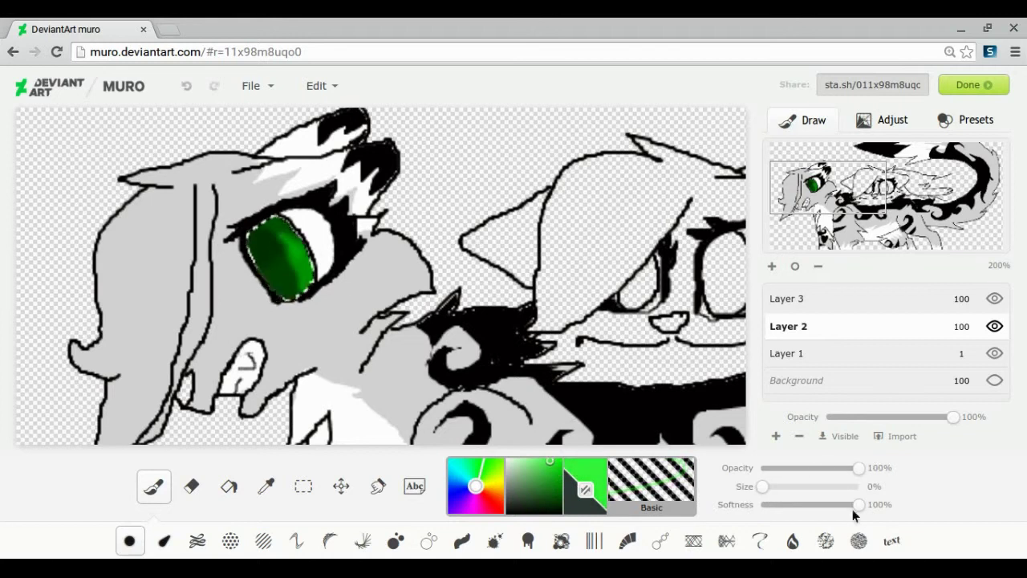
pyautogui.moveTo(252, 231); pyautogui.dragTo(309, 281)
pyautogui.click(817, 265)
pyautogui.click(341, 487)
pyautogui.click(822, 298)
# Step: Select a small oval in the upper part of the green iris on Layer 2, paint it white and deselect
pyautogui.doubleClick(823, 329)
pyautogui.click(301, 485)
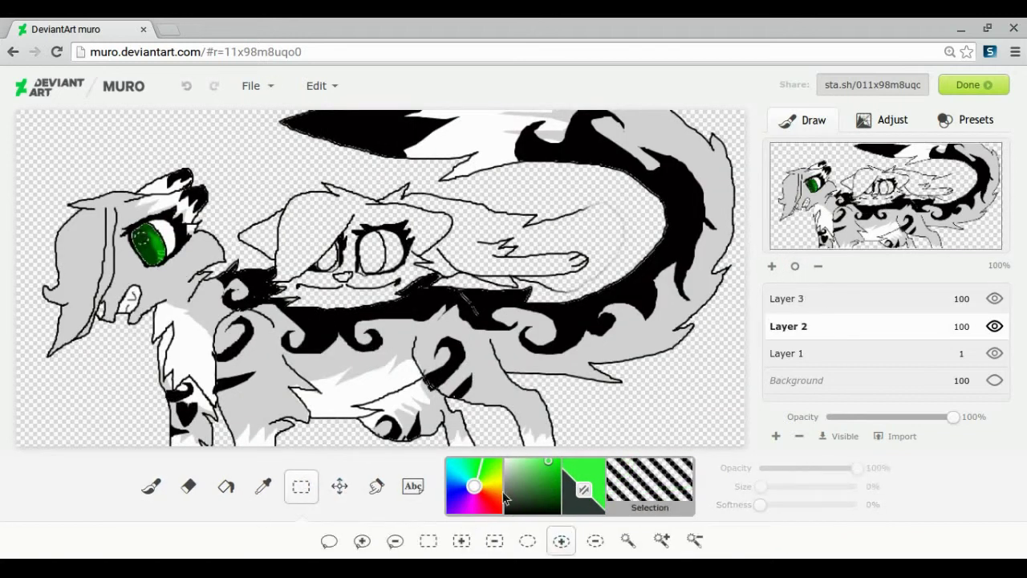
pyautogui.click(506, 460)
pyautogui.click(151, 486)
pyautogui.click(857, 487)
pyautogui.click(760, 504)
pyautogui.click(142, 238)
pyautogui.click(823, 298)
pyautogui.click(340, 487)
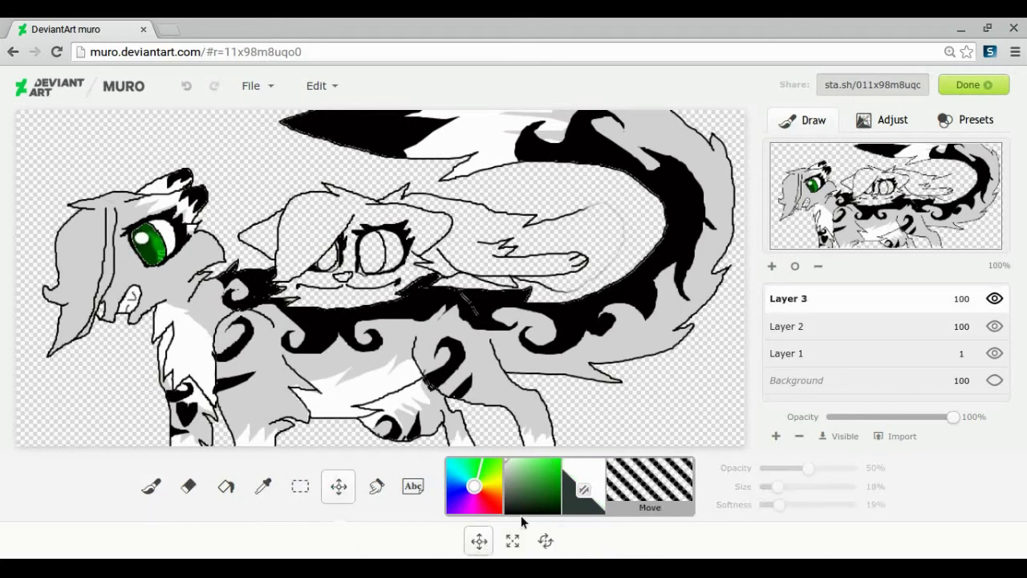
# Step: Flood-fill the standing cat's nose black on Layer 2
pyautogui.click(559, 511)
pyautogui.click(227, 486)
pyautogui.click(785, 327)
# Step: Try flood-filling Layer 3 black and clearing it with the eraser at various opacity, size and softness settings
pyautogui.click(790, 299)
pyautogui.click(471, 297)
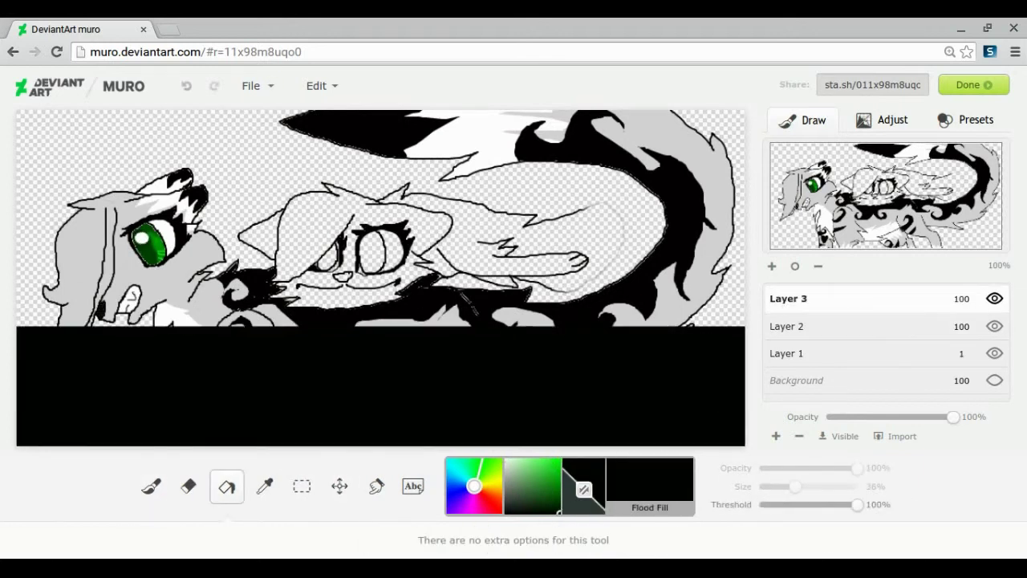
pyautogui.click(189, 486)
pyautogui.click(853, 486)
pyautogui.click(785, 468)
pyautogui.click(858, 504)
pyautogui.moveTo(40, 232)
pyautogui.mouseDown()
pyautogui.moveTo(302, 155)
pyautogui.moveTo(546, 386)
pyautogui.moveTo(738, 161)
pyautogui.mouseUp()
pyautogui.moveTo(48, 144)
pyautogui.mouseDown()
pyautogui.moveTo(88, 353)
pyautogui.moveTo(604, 384)
pyautogui.moveTo(96, 257)
pyautogui.moveTo(514, 353)
pyautogui.moveTo(674, 152)
pyautogui.moveTo(240, 165)
pyautogui.mouseUp()
pyautogui.click(817, 467)
pyautogui.moveTo(104, 233)
pyautogui.mouseDown()
pyautogui.moveTo(112, 245)
pyautogui.moveTo(192, 229)
pyautogui.moveTo(430, 253)
pyautogui.moveTo(430, 138)
pyautogui.moveTo(562, 345)
pyautogui.mouseUp()
pyautogui.click(767, 486)
pyautogui.moveTo(434, 339)
pyautogui.mouseDown()
pyautogui.moveTo(434, 361)
pyautogui.moveTo(480, 385)
pyautogui.mouseUp()
pyautogui.click(186, 86)
pyautogui.moveTo(817, 468); pyautogui.dragTo(860, 468)
pyautogui.moveTo(767, 486); pyautogui.dragTo(860, 486)
pyautogui.moveTo(858, 505); pyautogui.dragTo(760, 504)
pyautogui.moveTo(482, 393)
pyautogui.mouseDown()
pyautogui.moveTo(425, 161)
pyautogui.moveTo(802, 394)
pyautogui.moveTo(622, 324)
pyautogui.mouseUp()
# Step: Lasso the tips of the standing cat's hair, flood-fill them dark grey on Layer 2 and clear the selection
pyautogui.click(816, 327)
pyautogui.click(152, 486)
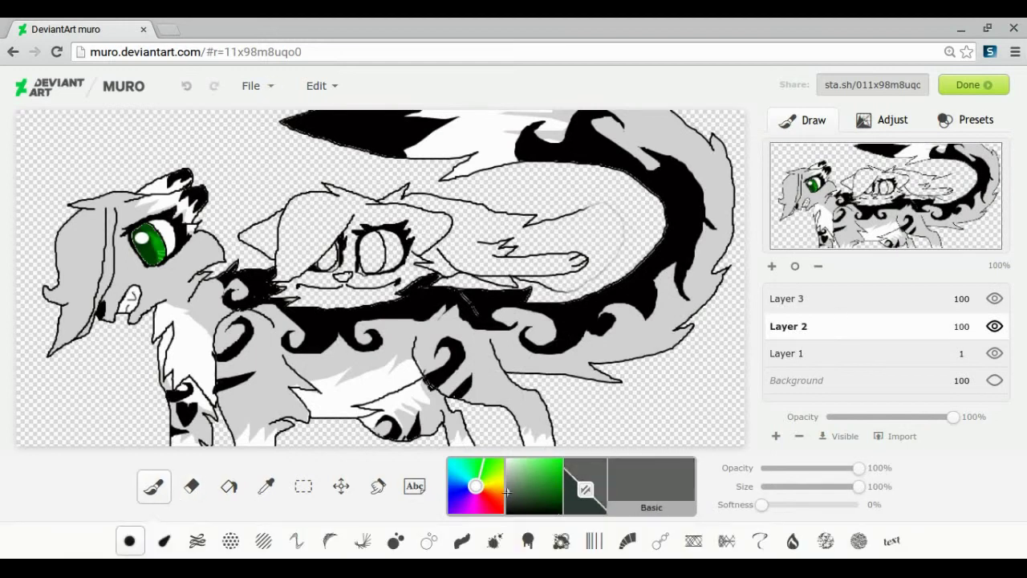
pyautogui.click(302, 485)
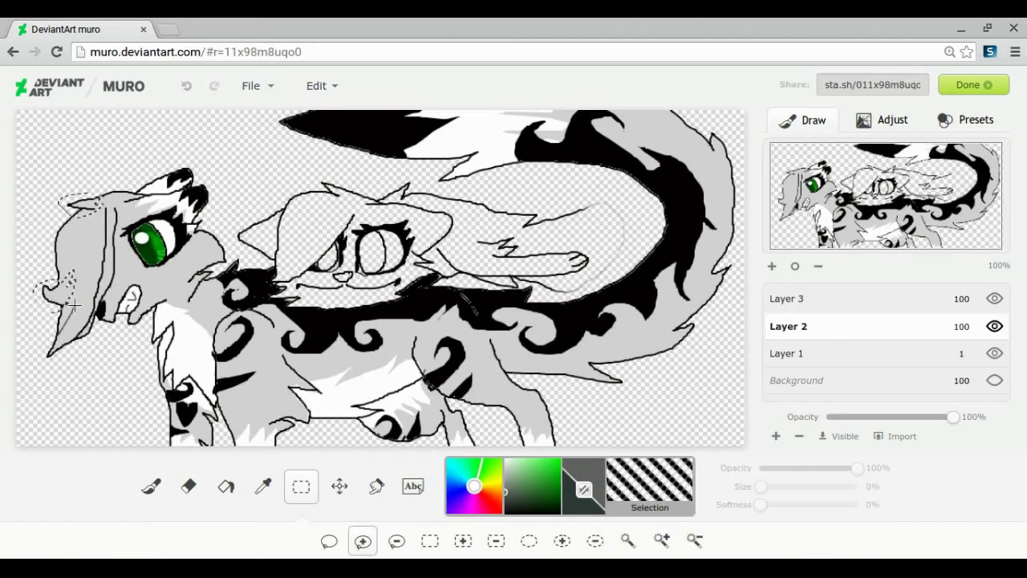
pyautogui.click(226, 485)
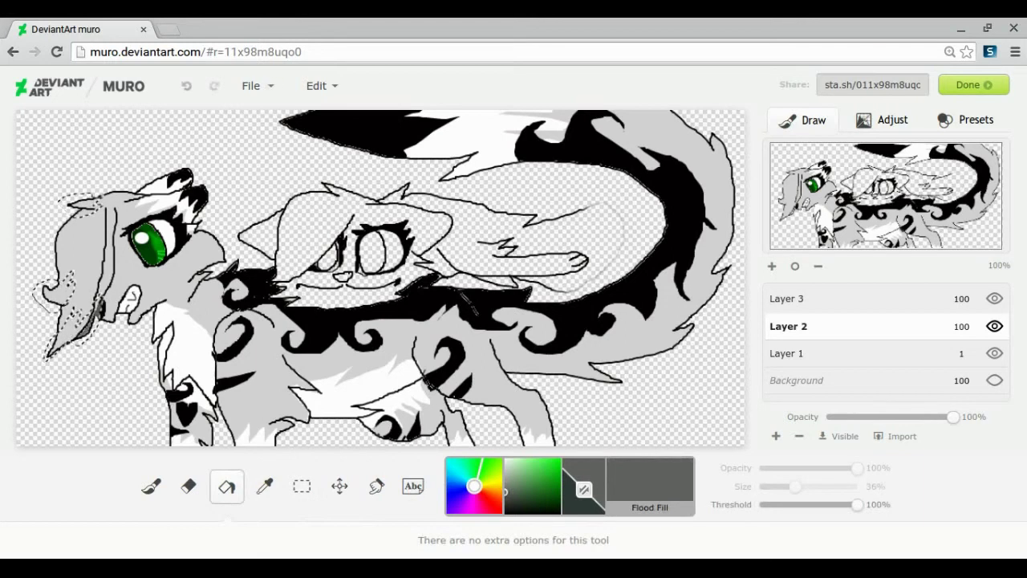
pyautogui.click(75, 324)
pyautogui.click(828, 300)
pyautogui.click(339, 486)
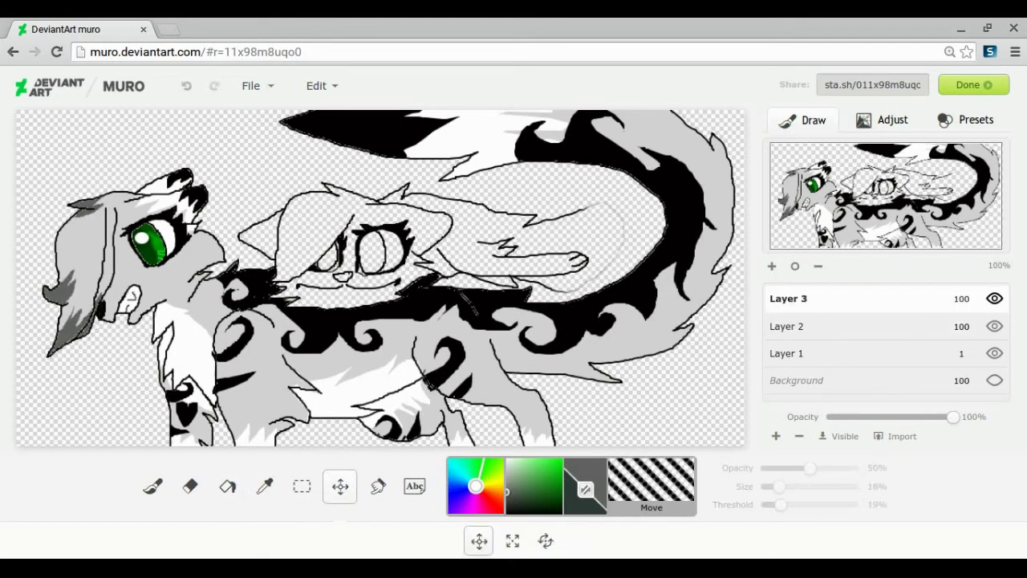
# Step: Lasso a swirl marking on the cheek behind the standing cat's eye, flood-fill it black on Layer 2 and deselect
pyautogui.click(303, 486)
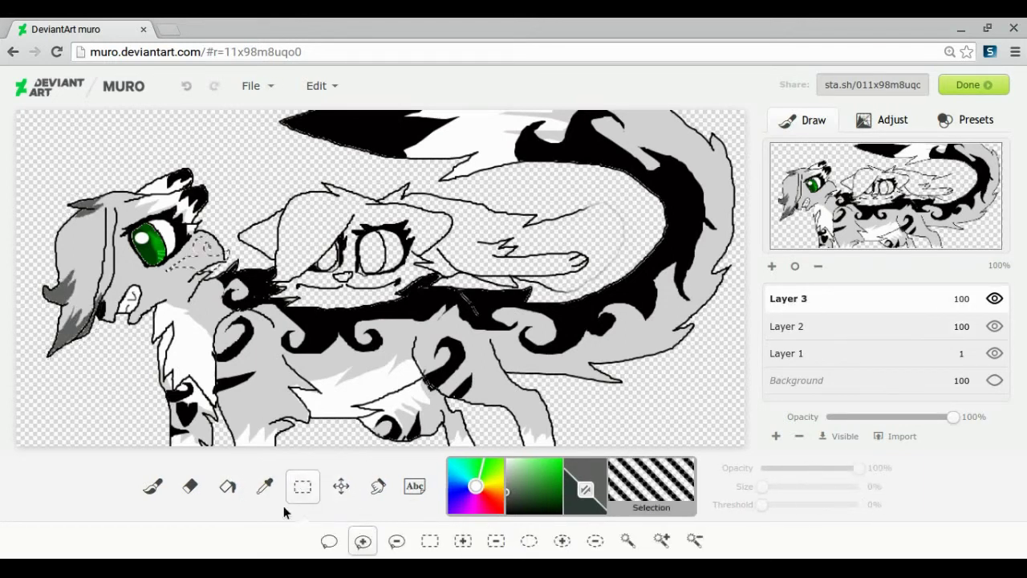
pyautogui.click(560, 511)
pyautogui.click(785, 328)
pyautogui.click(230, 488)
pyautogui.click(200, 251)
pyautogui.click(802, 300)
pyautogui.click(341, 486)
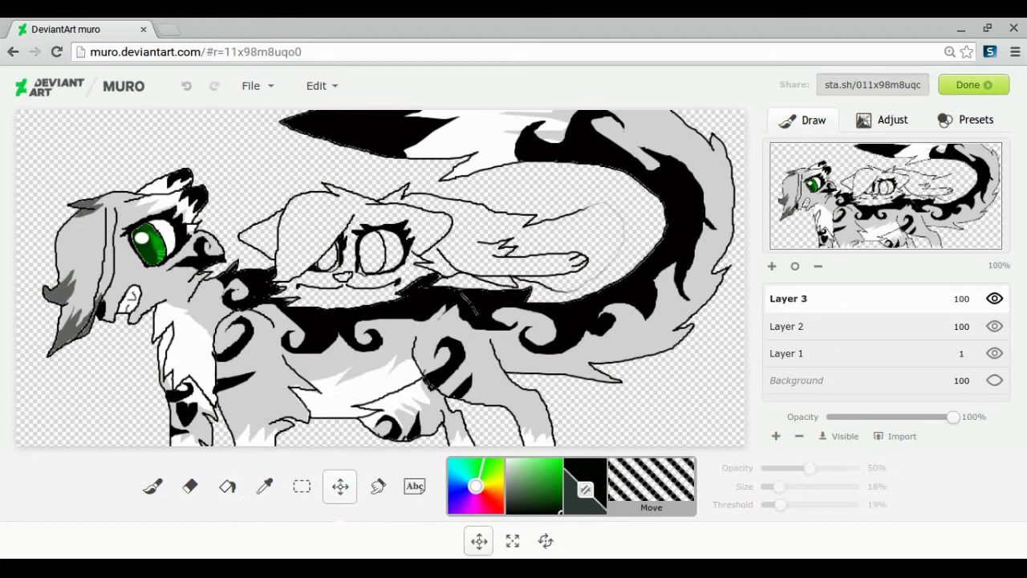
# Step: Draw a thin black brow line on the resting cat and select its head, body and tail areas with the additive wand on Layer 2
pyautogui.press('b')
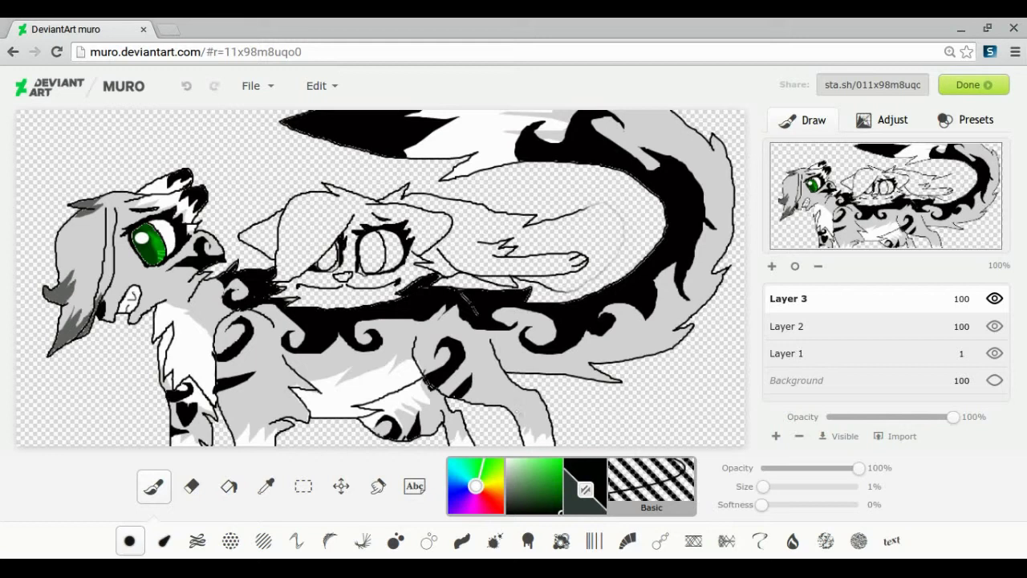
pyautogui.click(859, 326)
pyautogui.click(303, 486)
pyautogui.click(661, 540)
pyautogui.click(497, 207)
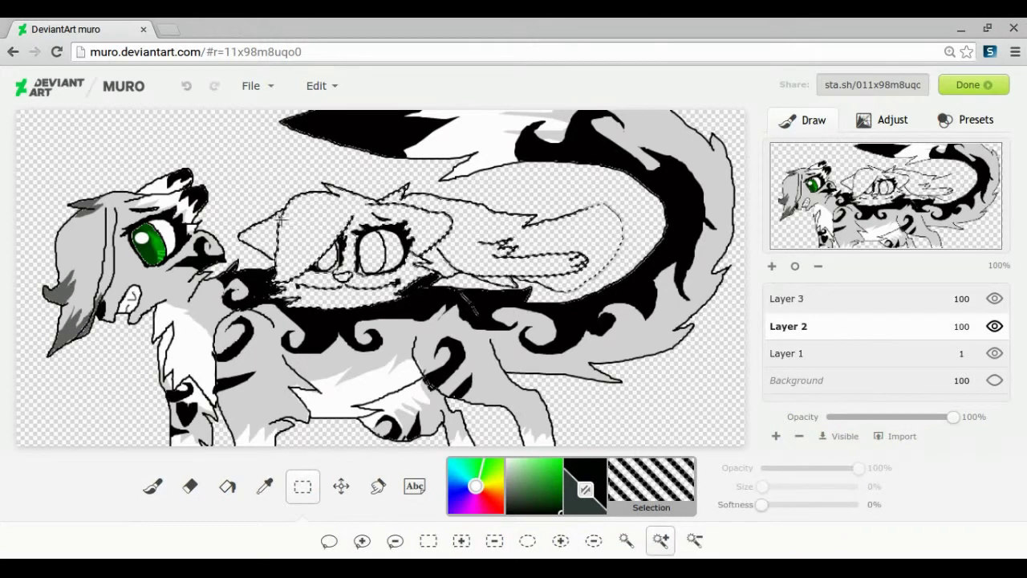
# Step: Sample the dark grey, paint the selected resting cat with a 100% size brush and clear the selection
pyautogui.click(264, 486)
pyautogui.click(151, 485)
pyautogui.moveTo(778, 486); pyautogui.dragTo(858, 486)
pyautogui.moveTo(321, 233)
pyautogui.mouseDown()
pyautogui.moveTo(418, 248)
pyautogui.moveTo(590, 248)
pyautogui.mouseUp()
pyautogui.click(860, 298)
pyautogui.click(340, 486)
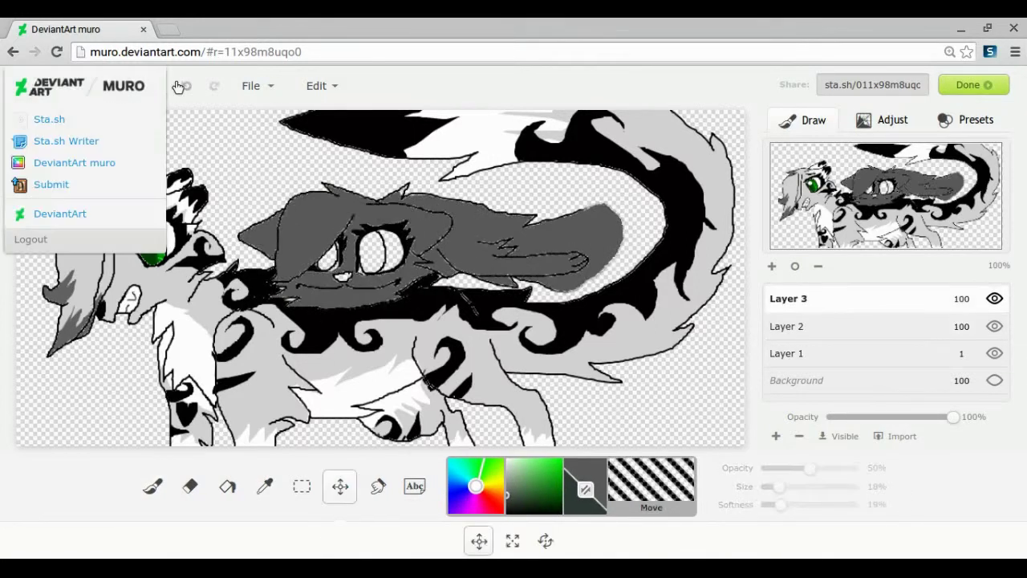
# Step: Undo the dark grey paint, sample the grey of the standing cat's hair and repaint the selected resting cat with it
pyautogui.click(188, 85)
pyautogui.click(265, 486)
pyautogui.click(68, 313)
pyautogui.click(154, 486)
pyautogui.moveTo(321, 245)
pyautogui.mouseDown()
pyautogui.moveTo(506, 229)
pyautogui.moveTo(590, 248)
pyautogui.mouseUp()
# Step: Select the resting cat's eye areas with the additive wand on Layer 2, paint them white and clear the selection
pyautogui.click(839, 302)
pyautogui.click(342, 485)
pyautogui.click(304, 486)
pyautogui.click(826, 327)
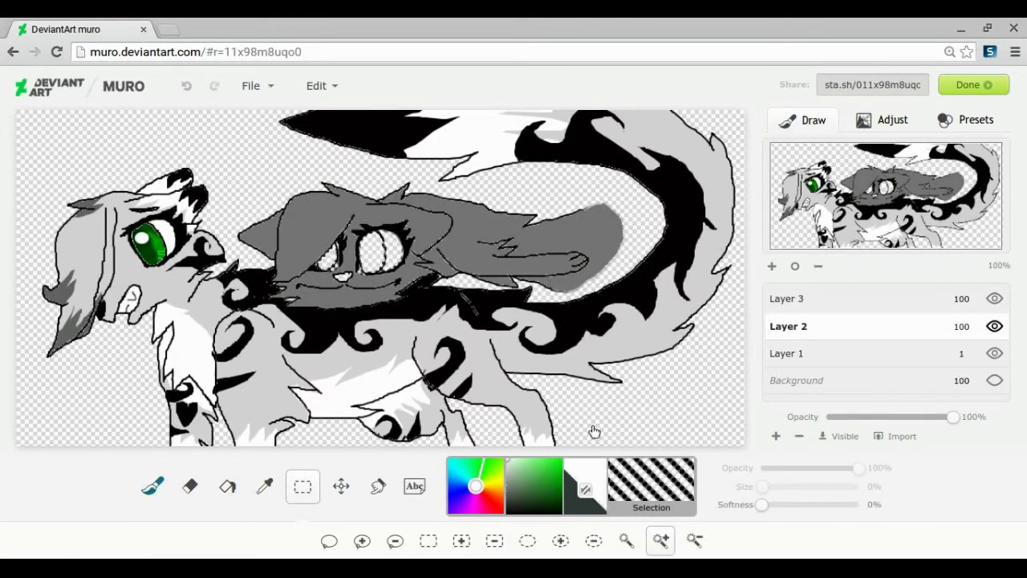
pyautogui.click(153, 486)
pyautogui.click(837, 299)
pyautogui.click(339, 486)
# Step: Flood-fill the resting cat's nose pink on Layer 2
pyautogui.click(235, 490)
pyautogui.click(835, 327)
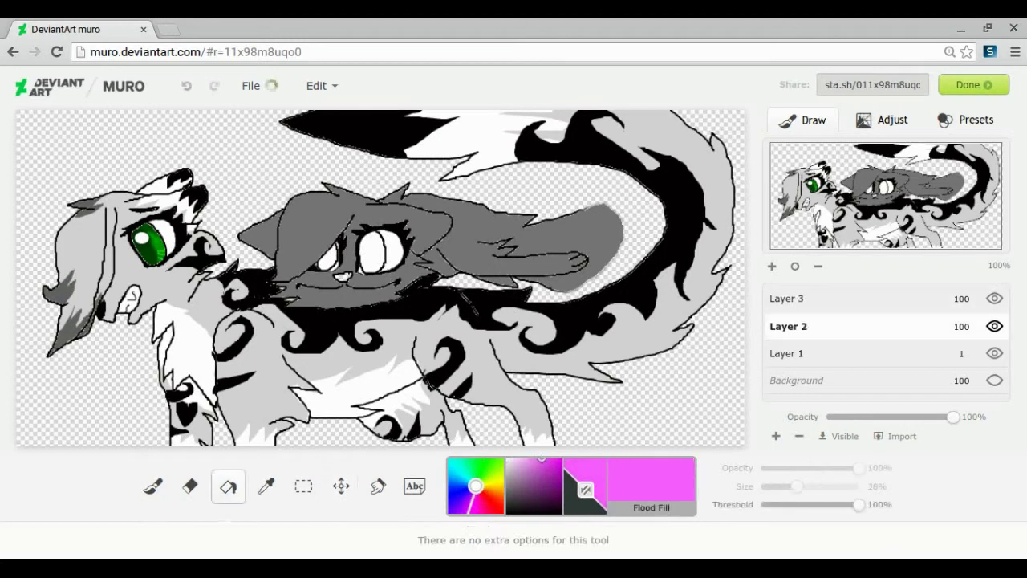
# Step: Pick a deep blue, select both of the resting cat's irises and flood-fill them on Layer 2
pyautogui.click(456, 491)
pyautogui.click(560, 470)
pyautogui.click(456, 486)
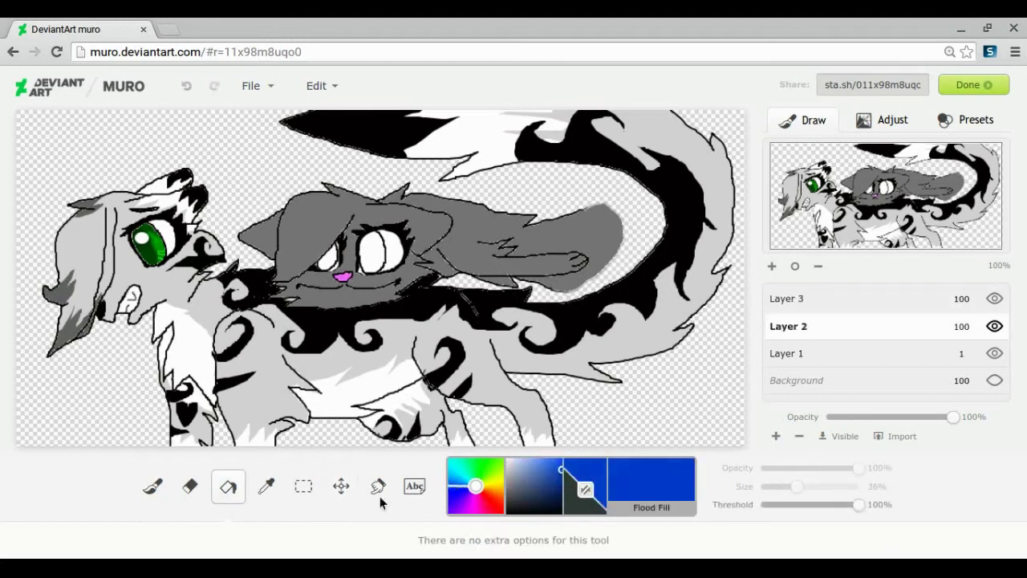
pyautogui.click(303, 486)
pyautogui.click(776, 266)
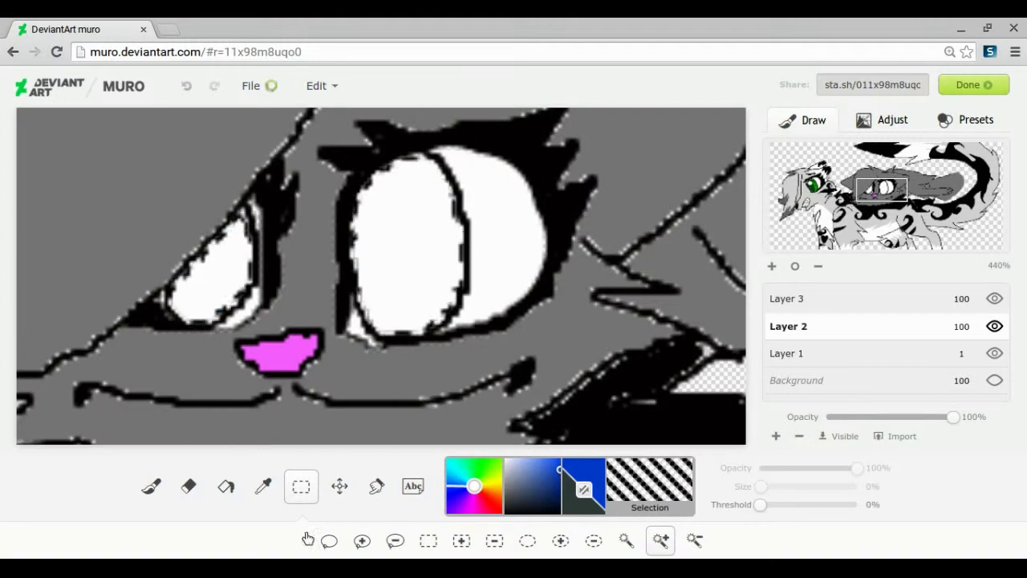
pyautogui.click(226, 487)
pyautogui.click(213, 281)
pyautogui.click(409, 256)
# Step: Shade the upper part of the blue irises in darker blue with a brush at 38% opacity, 11% size and 100% softness
pyautogui.click(152, 486)
pyautogui.click(560, 484)
pyautogui.click(797, 468)
pyautogui.click(772, 487)
pyautogui.click(855, 506)
pyautogui.moveTo(429, 175)
pyautogui.mouseDown()
pyautogui.moveTo(386, 232)
pyautogui.moveTo(482, 229)
pyautogui.moveTo(395, 215)
pyautogui.mouseUp()
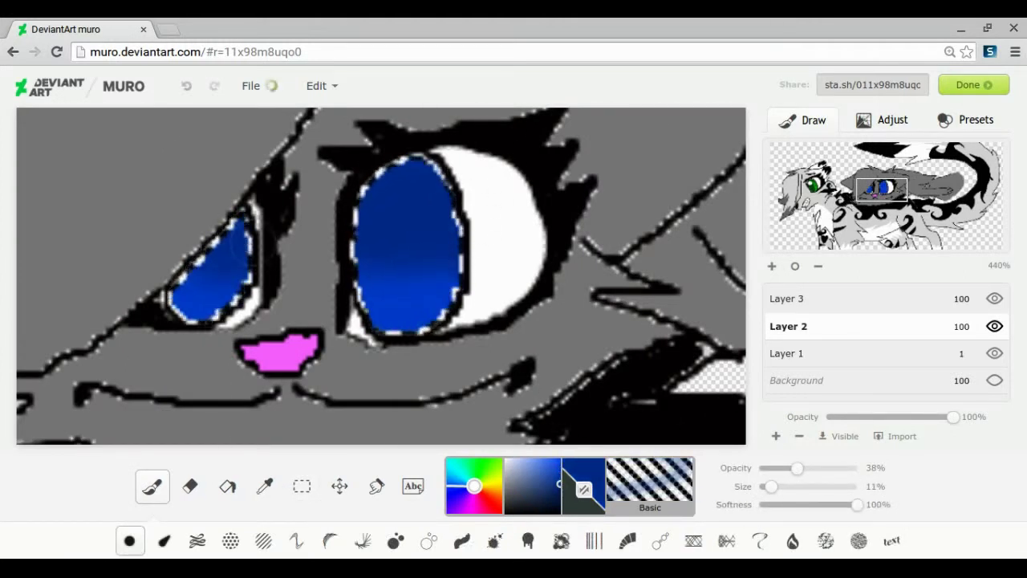
# Step: Deepen the iris shading in navy with the soft brush at 73% opacity and 4% size
pyautogui.moveTo(797, 468); pyautogui.dragTo(833, 472)
pyautogui.click(559, 495)
pyautogui.click(765, 487)
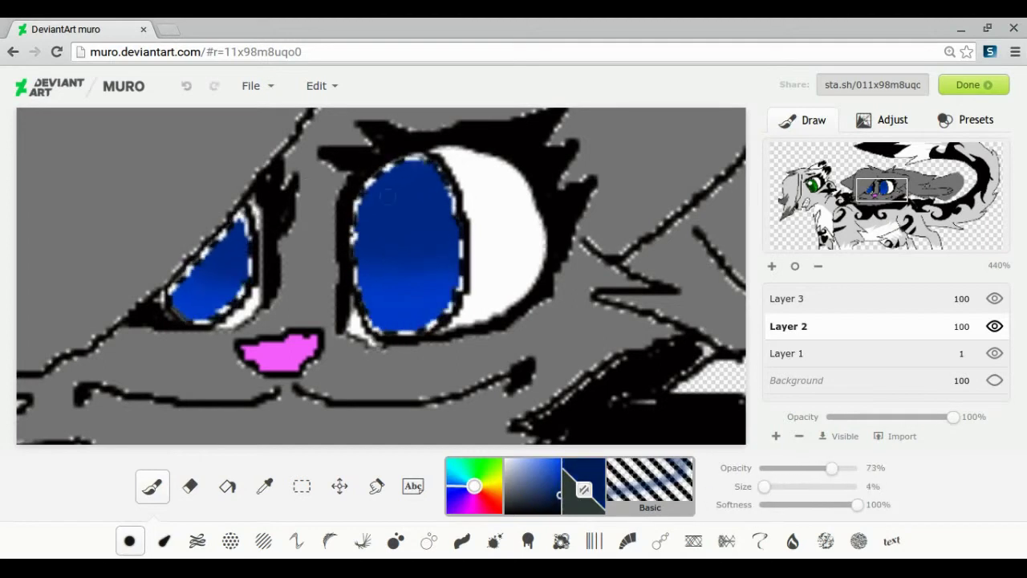
pyautogui.moveTo(413, 184); pyautogui.dragTo(377, 201)
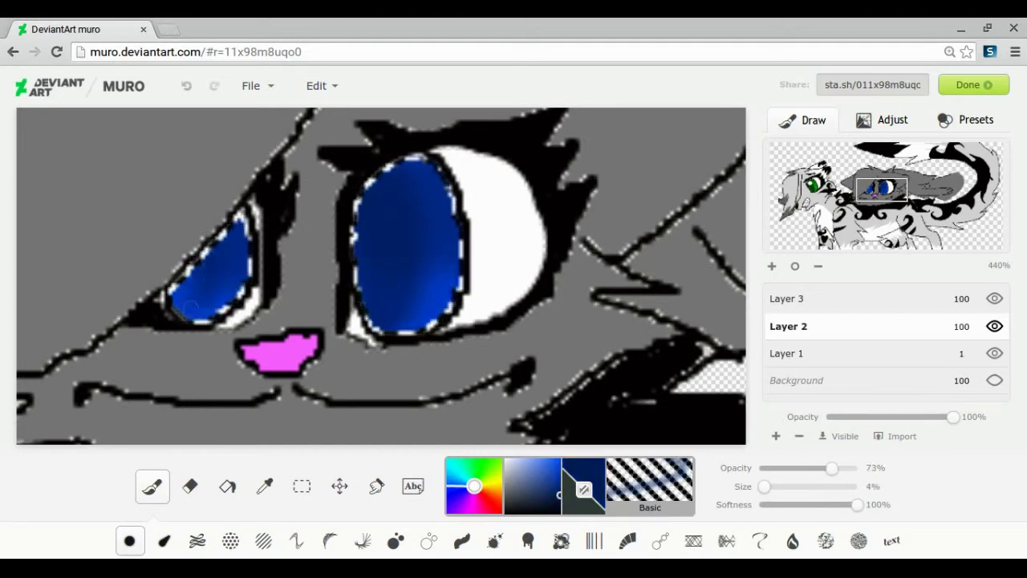
# Step: Brush a soft brighter blue glow at 100% opacity along the pupil-free inner edges of both blue irises
pyautogui.click(559, 463)
pyautogui.moveTo(764, 487); pyautogui.dragTo(763, 487)
pyautogui.moveTo(832, 467); pyautogui.dragTo(880, 474)
pyautogui.moveTo(444, 215); pyautogui.dragTo(446, 280)
pyautogui.moveTo(239, 241); pyautogui.dragTo(230, 281)
# Step: Draw fine light blue streaks in the lower part of the irises with a 0% size brush
pyautogui.click(549, 459)
pyautogui.moveTo(763, 487); pyautogui.dragTo(761, 487)
pyautogui.moveTo(415, 299); pyautogui.dragTo(438, 313)
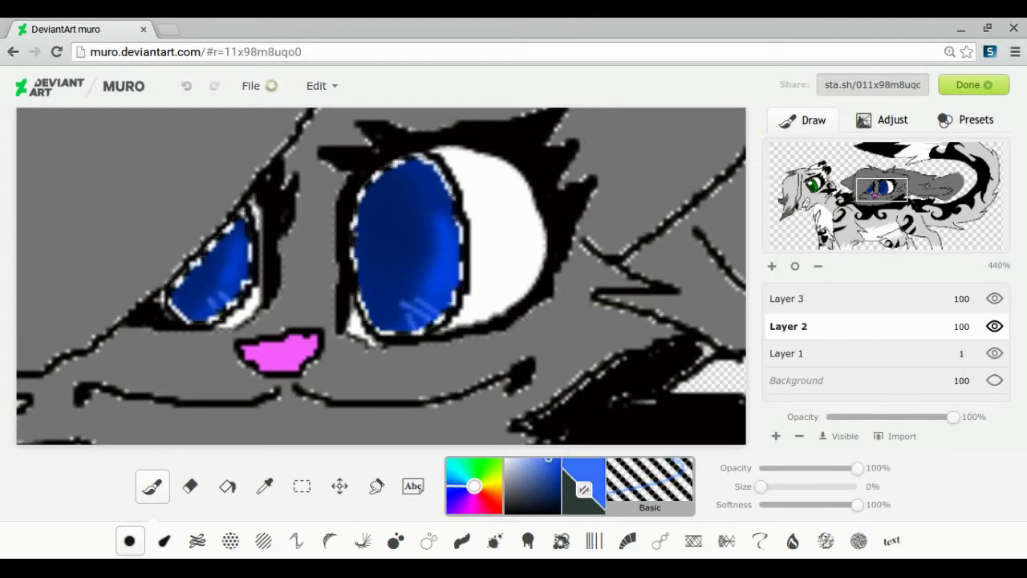
# Step: Dab a round white highlight on the resting cat's larger eye with a 100% size, 0% softness brush
pyautogui.click(340, 485)
pyautogui.click(772, 267)
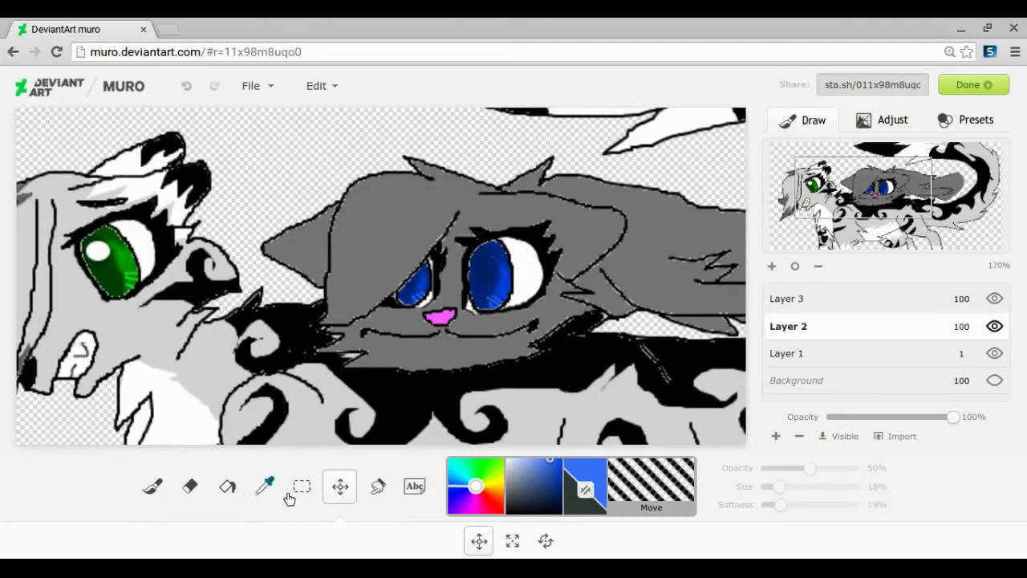
pyautogui.click(301, 486)
pyautogui.click(507, 460)
pyautogui.click(153, 485)
pyautogui.moveTo(760, 487); pyautogui.dragTo(858, 487)
pyautogui.moveTo(858, 504); pyautogui.dragTo(760, 505)
pyautogui.click(485, 267)
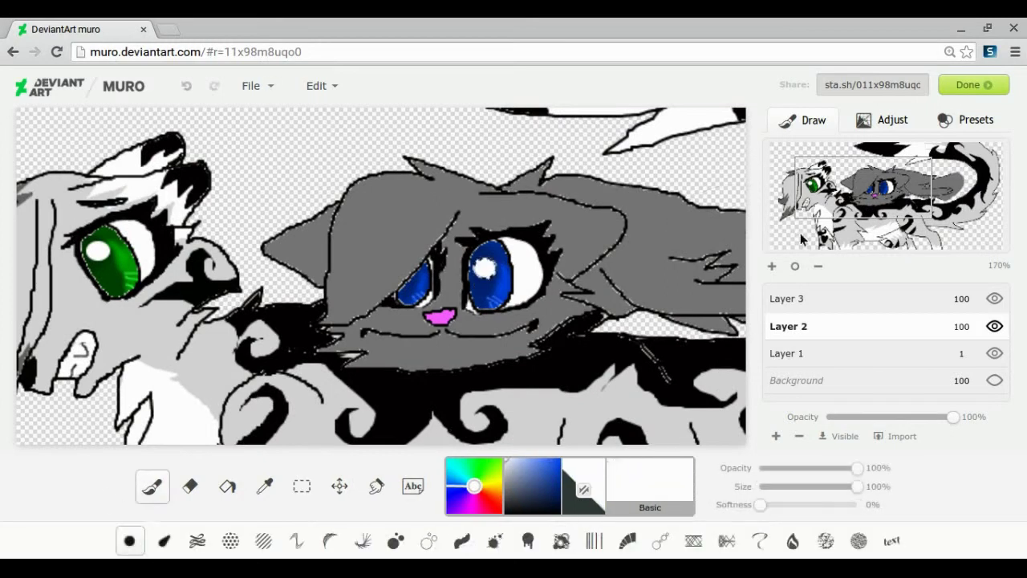
# Step: Mark a small elliptical selection on the resting cat's smaller eye and paint a white highlight in it on Layer 3
pyautogui.click(788, 299)
pyautogui.click(339, 486)
pyautogui.moveTo(353, 369); pyautogui.dragTo(384, 359)
pyautogui.click(302, 486)
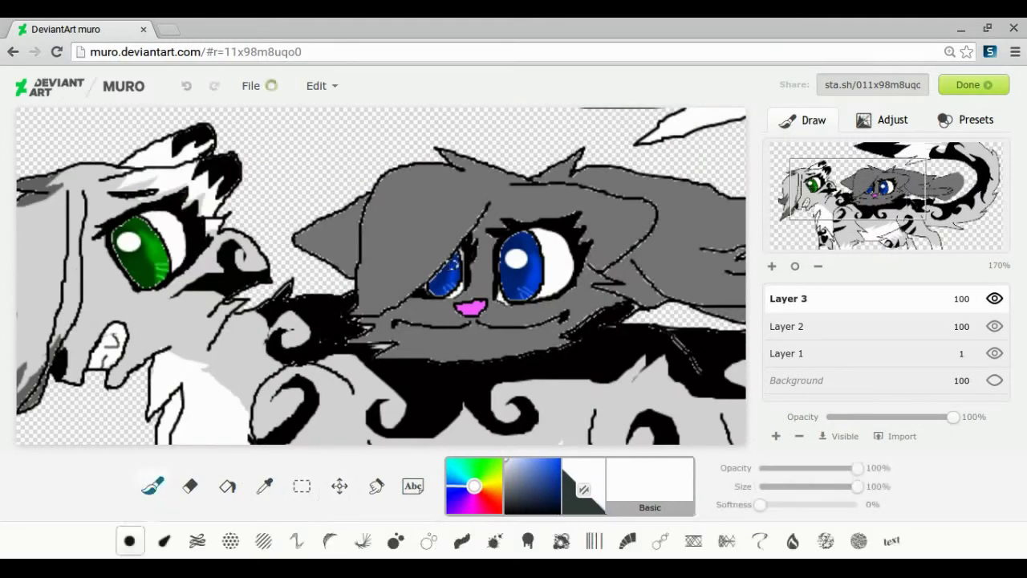
pyautogui.click(152, 486)
pyautogui.click(453, 262)
pyautogui.click(788, 327)
pyautogui.click(340, 486)
pyautogui.moveTo(464, 410)
pyautogui.mouseDown()
pyautogui.moveTo(454, 422)
pyautogui.moveTo(460, 257)
pyautogui.mouseUp()
pyautogui.click(789, 300)
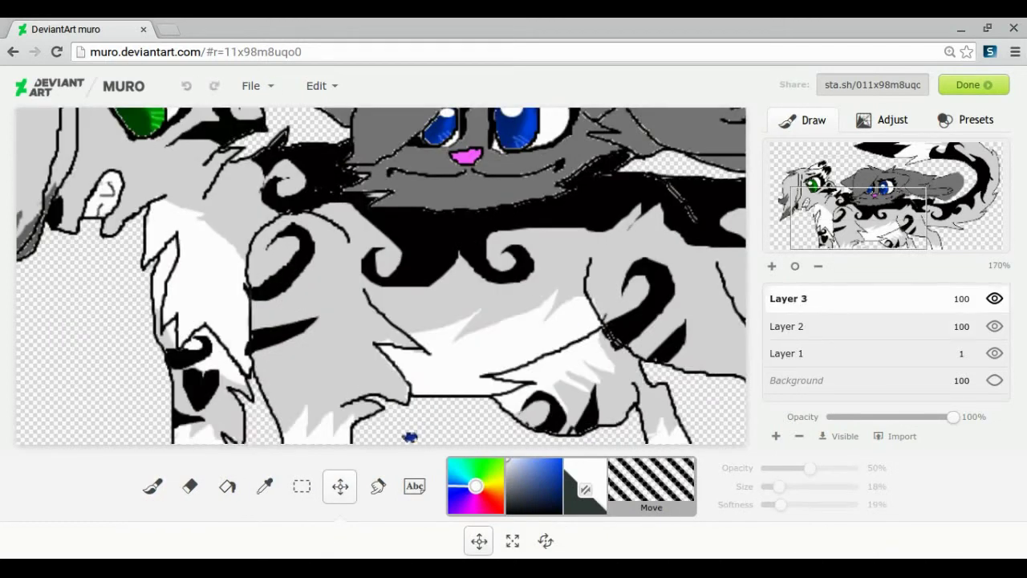
pyautogui.click(302, 487)
pyautogui.click(839, 195)
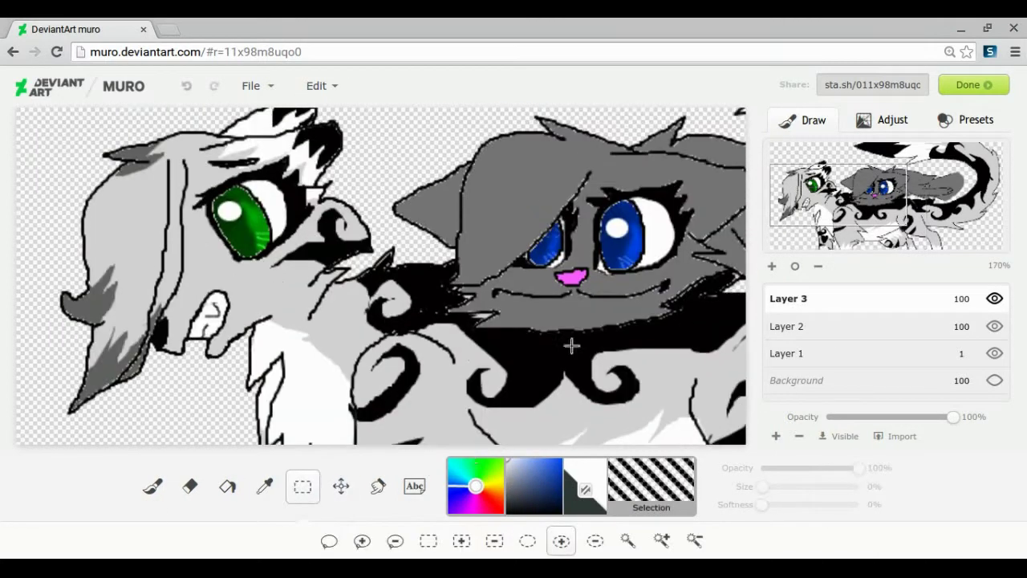
# Step: Dab a small white highlight on the resting cat's smaller eye with a 7% size brush on Layer 3
pyautogui.click(152, 487)
pyautogui.click(766, 488)
pyautogui.click(553, 239)
# Step: Sample the standing cat's light grey and lasso jagged markings along the upper edges of both of the resting cat's ears
pyautogui.moveTo(839, 195)
pyautogui.mouseDown()
pyautogui.moveTo(910, 181)
pyautogui.moveTo(854, 208)
pyautogui.mouseUp()
pyautogui.click(265, 486)
pyautogui.click(353, 325)
pyautogui.click(879, 182)
pyautogui.click(301, 486)
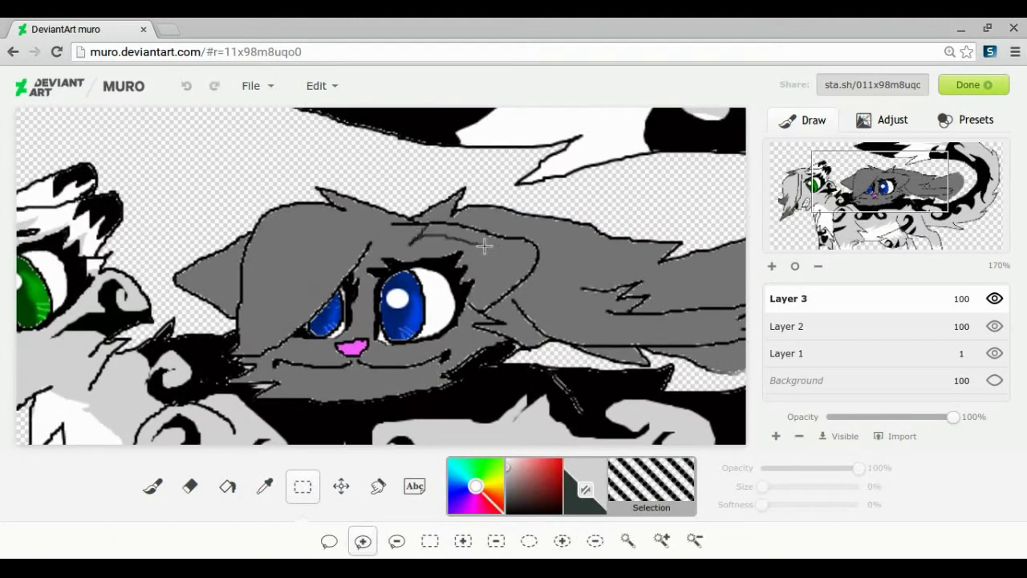
pyautogui.moveTo(497, 228); pyautogui.dragTo(418, 231)
pyautogui.moveTo(245, 265)
pyautogui.mouseDown()
pyautogui.moveTo(197, 273)
pyautogui.moveTo(241, 230)
pyautogui.mouseUp()
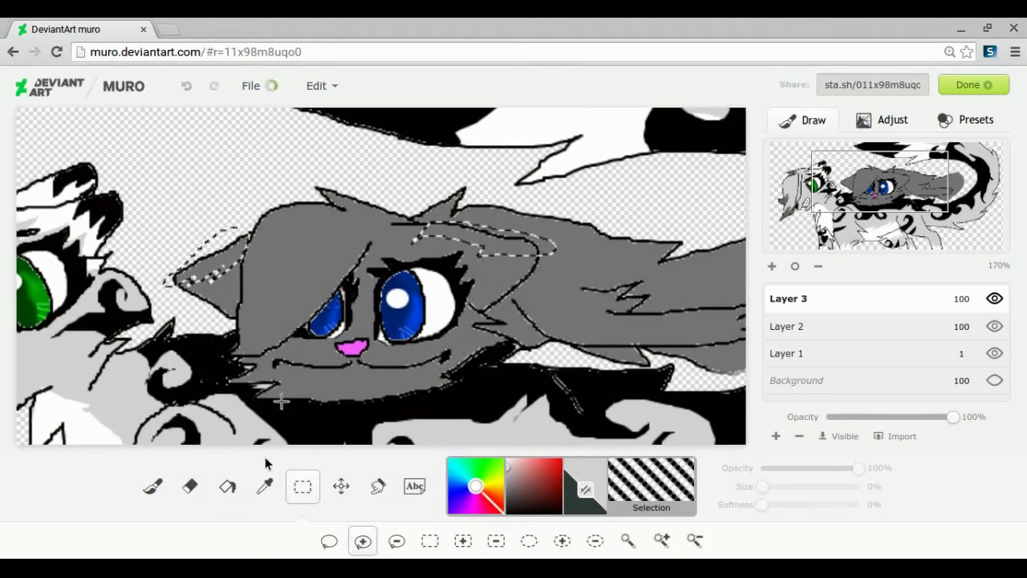
# Step: Flood-fill the lassoed ear markings light grey on Layer 2 and clear the selection
pyautogui.click(227, 486)
pyautogui.click(813, 326)
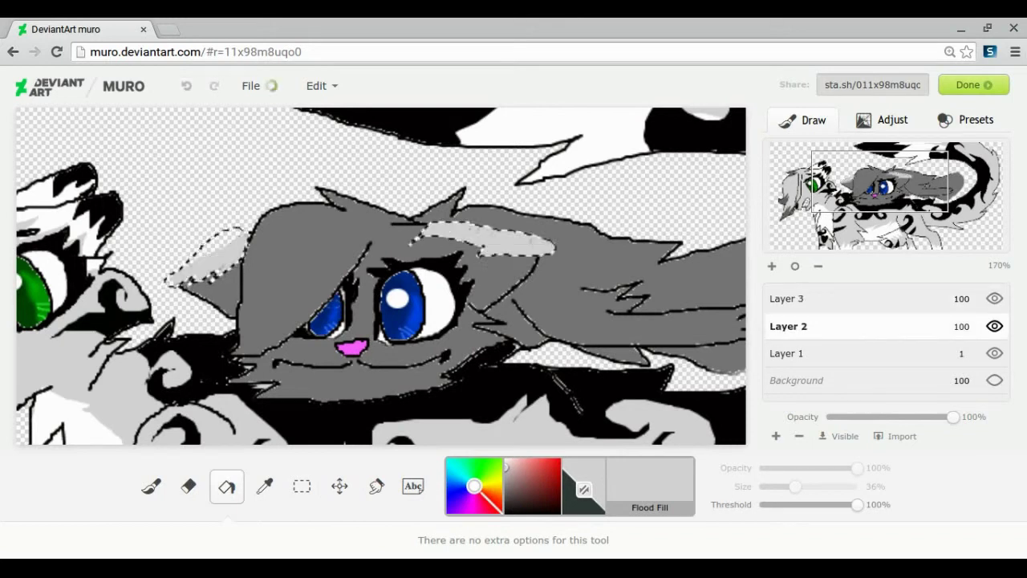
pyautogui.click(810, 298)
pyautogui.click(339, 486)
pyautogui.moveTo(880, 182); pyautogui.dragTo(839, 219)
pyautogui.hotkey('ctrl', 'd')
# Step: Set the brush to black at 1% size and hide Layer 3 to check the resting cat's ear markings
pyautogui.click(559, 512)
pyautogui.press('b')
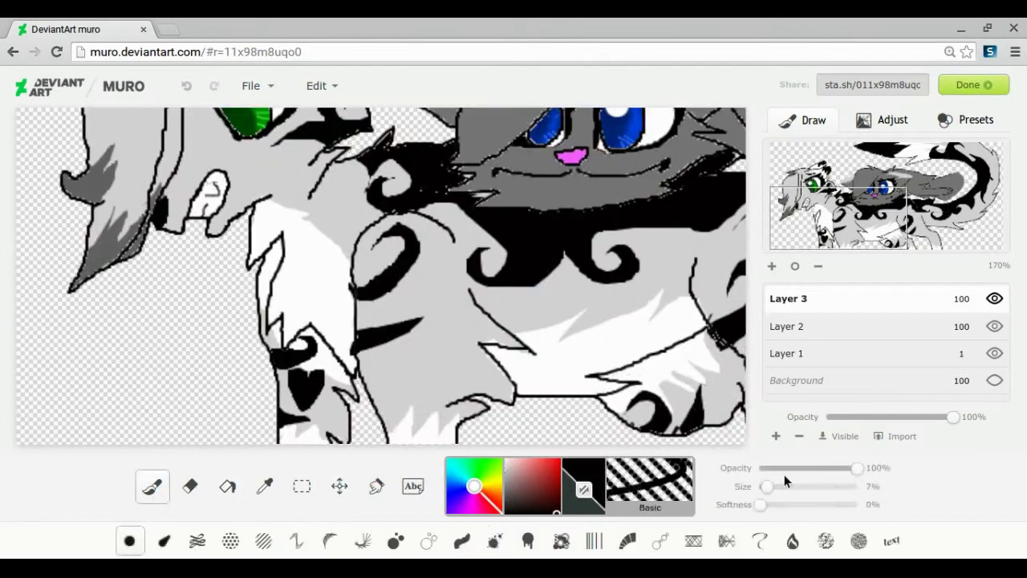
pyautogui.moveTo(761, 488); pyautogui.dragTo(763, 489)
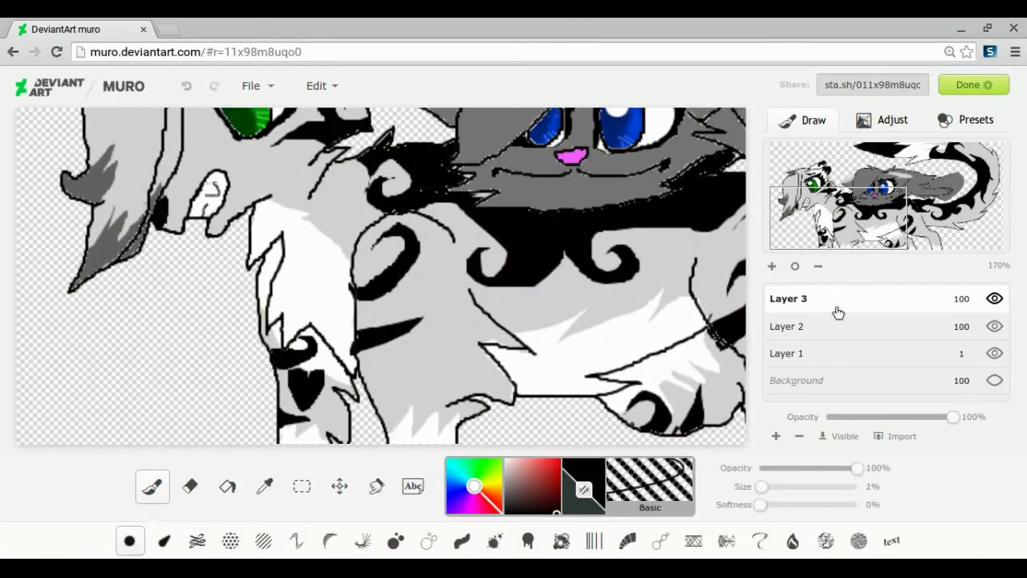
pyautogui.moveTo(839, 219); pyautogui.dragTo(851, 174)
pyautogui.moveTo(761, 486)
pyautogui.mouseDown()
pyautogui.moveTo(783, 488)
pyautogui.moveTo(764, 488)
pyautogui.mouseUp()
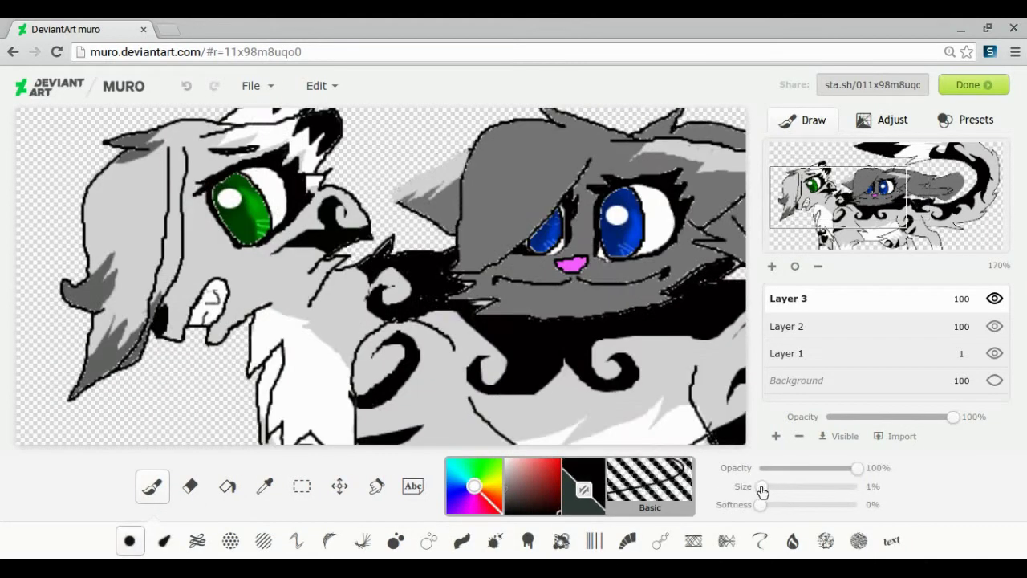
pyautogui.moveTo(835, 175); pyautogui.dragTo(905, 159)
pyautogui.press('m')
pyautogui.click(992, 302)
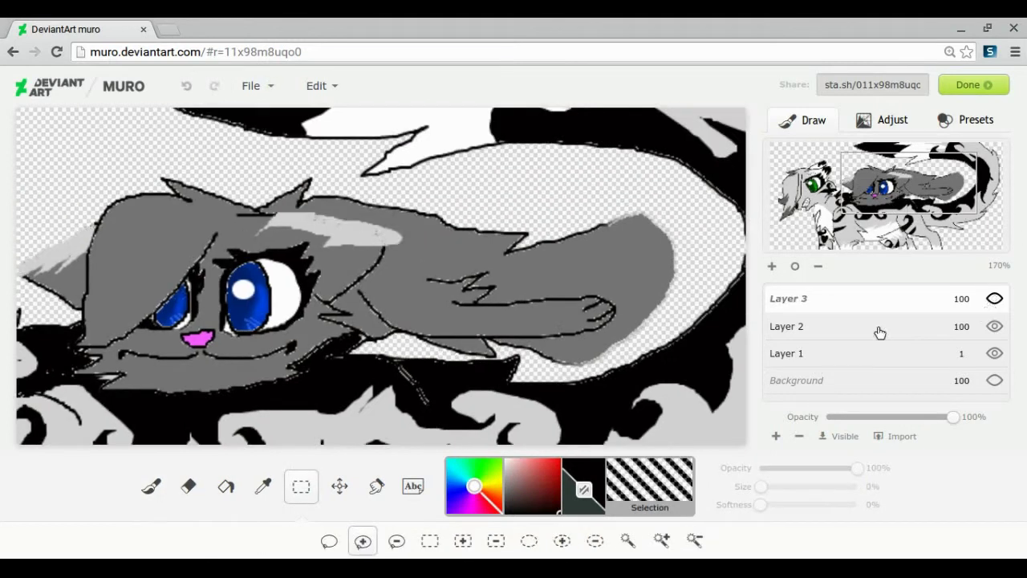
# Step: Show Layer 3 again and erase the light grey spilling outside the resting cat's ears on Layer 2
pyautogui.click(189, 489)
pyautogui.click(810, 335)
pyautogui.click(994, 300)
pyautogui.moveTo(72, 253); pyautogui.dragTo(59, 285)
pyautogui.moveTo(321, 229); pyautogui.dragTo(369, 233)
# Step: Redraw the resting cat's ear outlines in thin black and cover the spilled light grey with sampled dark grey at 11% brush size
pyautogui.click(152, 486)
pyautogui.click(859, 331)
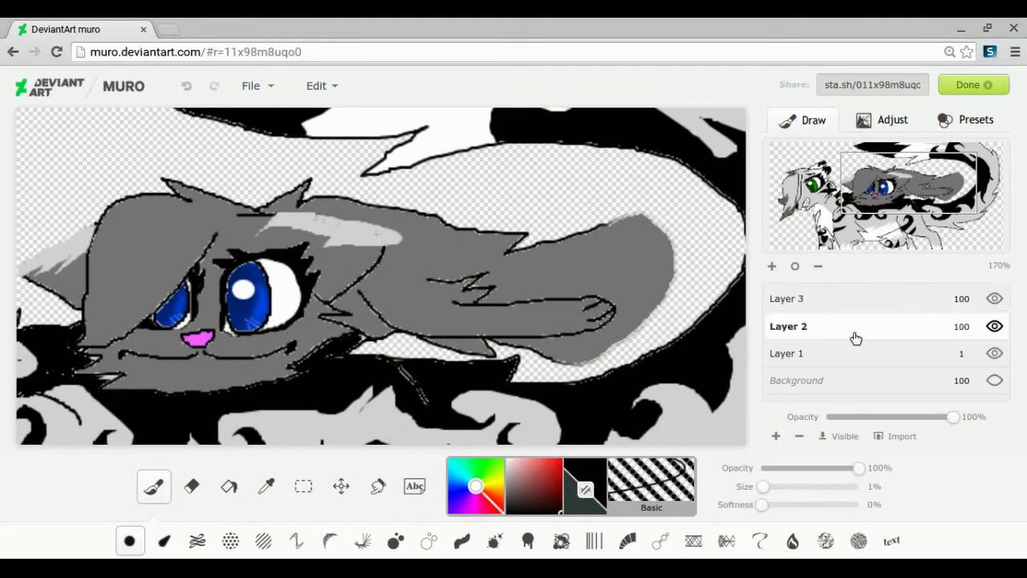
pyautogui.moveTo(908, 183)
pyautogui.mouseDown()
pyautogui.moveTo(855, 195)
pyautogui.moveTo(869, 181)
pyautogui.mouseUp()
pyautogui.click(265, 487)
pyautogui.click(354, 265)
pyautogui.moveTo(763, 487); pyautogui.dragTo(773, 489)
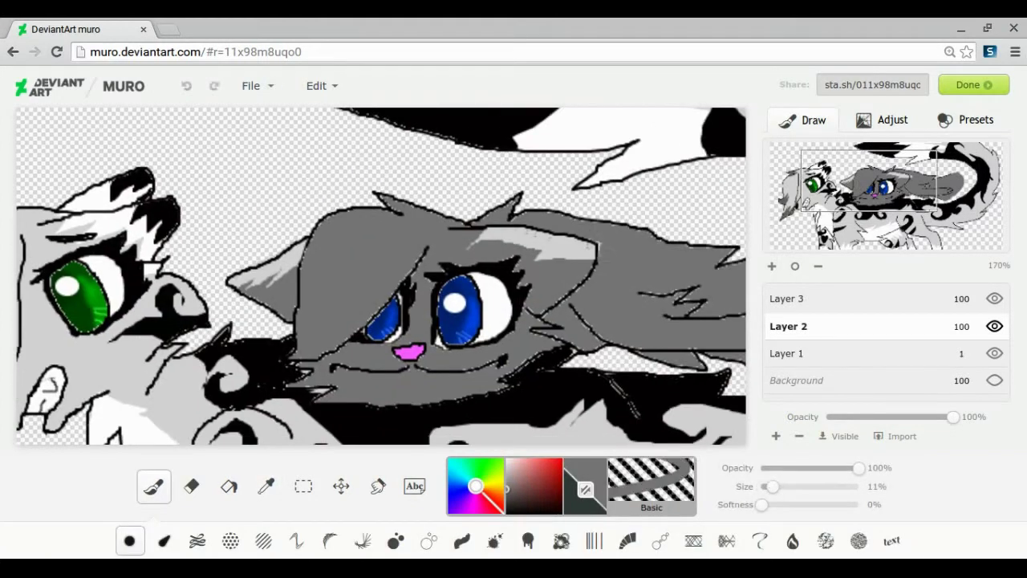
# Step: Lasso a pointed stripe and a curled swirl marking on the resting cat's back behind its ear
pyautogui.click(303, 486)
pyautogui.moveTo(575, 207); pyautogui.dragTo(608, 258)
pyautogui.moveTo(616, 216); pyautogui.dragTo(622, 296)
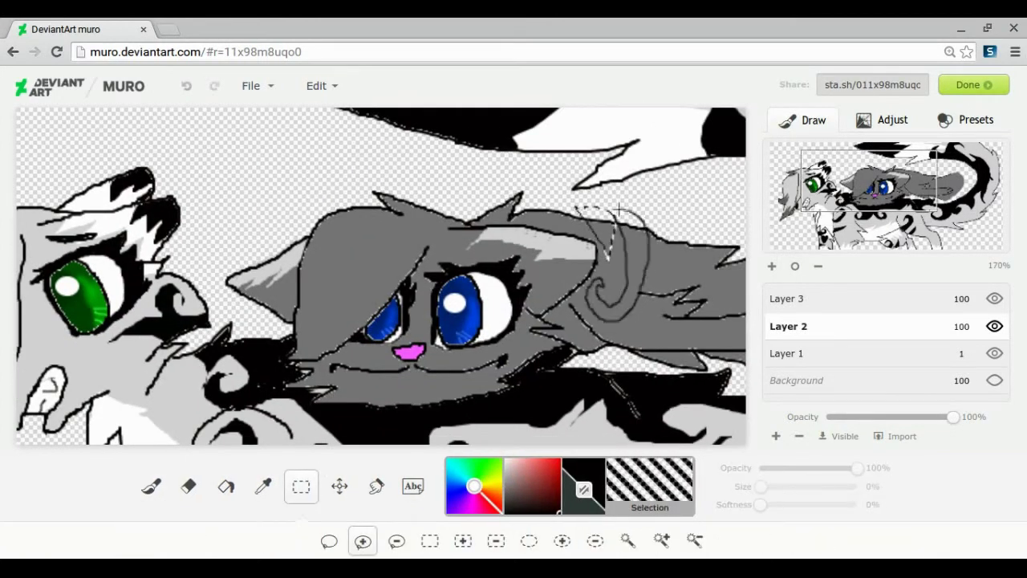
pyautogui.moveTo(644, 223); pyautogui.dragTo(622, 211)
# Step: Add triangular stripes along the resting cat's back and tail and small cheek markings to the lasso selection
pyautogui.moveTo(869, 180); pyautogui.dragTo(916, 181)
pyautogui.moveTo(425, 215); pyautogui.dragTo(435, 221)
pyautogui.moveTo(504, 254); pyautogui.dragTo(506, 235)
pyautogui.moveTo(554, 224); pyautogui.dragTo(557, 227)
pyautogui.moveTo(596, 243)
pyautogui.mouseDown()
pyautogui.moveTo(600, 225)
pyautogui.moveTo(600, 248)
pyautogui.mouseUp()
pyautogui.moveTo(271, 335)
pyautogui.mouseDown()
pyautogui.moveTo(520, 300)
pyautogui.moveTo(507, 318)
pyautogui.mouseUp()
# Step: Undo the last change and flood-fill the lassoed stripes and cheek markings black
pyautogui.click(151, 486)
pyautogui.click(191, 90)
pyautogui.click(228, 487)
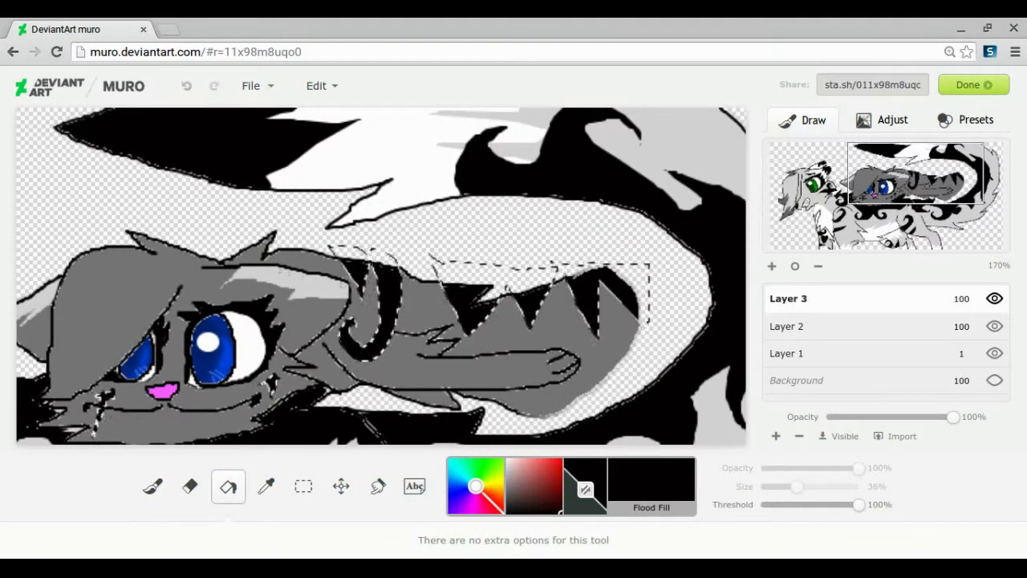
pyautogui.click(340, 485)
pyautogui.press('Delete')
pyautogui.click(802, 326)
pyautogui.press('Delete')
pyautogui.click(189, 86)
# Step: Reset the zoom to 100% and show the Background layer behind the drawing
pyautogui.click(802, 298)
pyautogui.moveTo(888, 186)
pyautogui.mouseDown()
pyautogui.moveTo(874, 231)
pyautogui.moveTo(857, 188)
pyautogui.mouseUp()
pyautogui.click(795, 267)
pyautogui.click(993, 382)
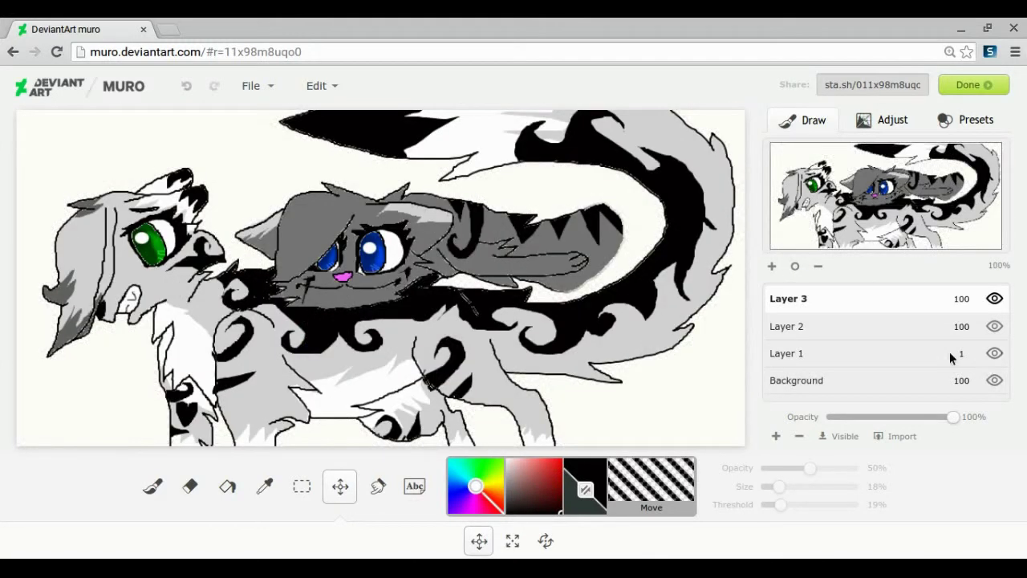
# Step: Try fading the resting cat on Layer 2 with a partly transparent eraser at 100% size and 100% softness
pyautogui.click(874, 326)
pyautogui.click(189, 487)
pyautogui.click(791, 470)
pyautogui.moveTo(760, 504); pyautogui.dragTo(858, 504)
pyautogui.moveTo(418, 208)
pyautogui.mouseDown()
pyautogui.moveTo(273, 265)
pyautogui.moveTo(586, 241)
pyautogui.moveTo(622, 251)
pyautogui.mouseUp()
pyautogui.click(807, 469)
pyautogui.moveTo(353, 255)
pyautogui.mouseDown()
pyautogui.moveTo(270, 239)
pyautogui.moveTo(477, 239)
pyautogui.mouseUp()
# Step: Hide Layer 2 and try erasing the small black stroke on Layer 3 with a fully opaque, hard eraser
pyautogui.click(994, 326)
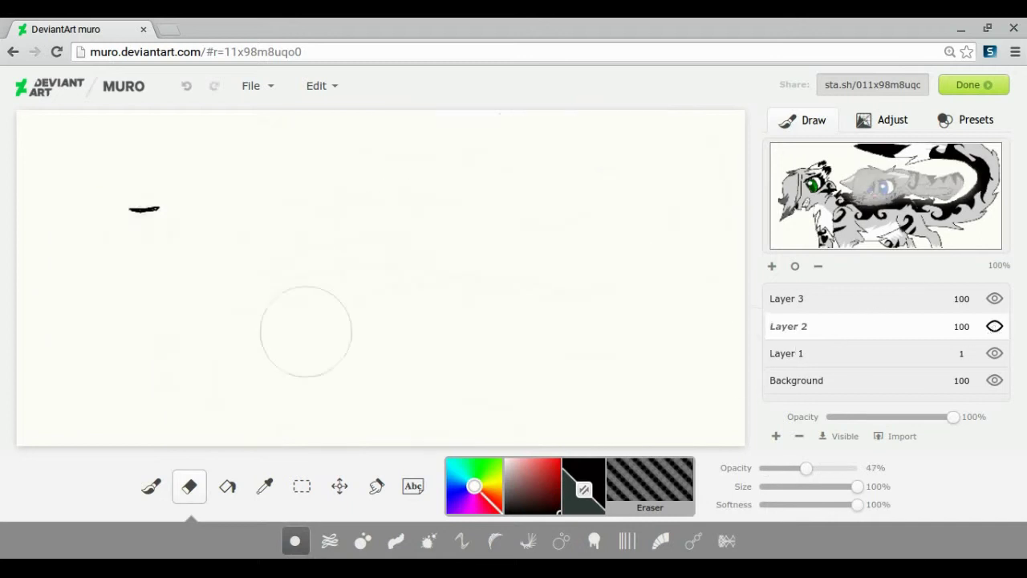
pyautogui.click(862, 299)
pyautogui.moveTo(121, 209); pyautogui.dragTo(169, 210)
pyautogui.click(186, 85)
pyautogui.moveTo(808, 468); pyautogui.dragTo(860, 468)
pyautogui.moveTo(860, 505); pyautogui.dragTo(762, 505)
pyautogui.click(862, 299)
pyautogui.moveTo(120, 209); pyautogui.dragTo(169, 211)
# Step: Undo the erasing that faded the resting cat
pyautogui.click(862, 353)
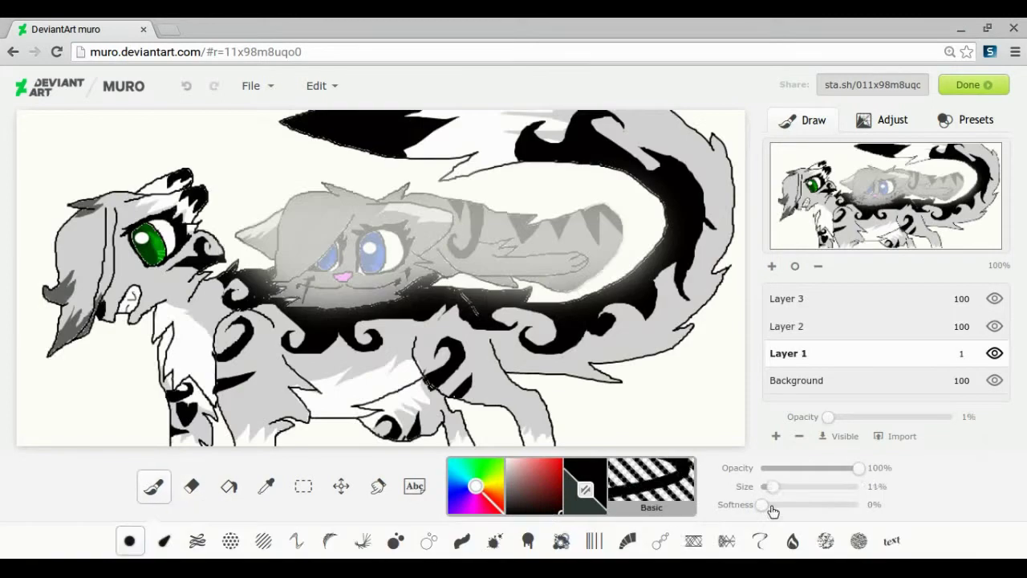
pyautogui.click(829, 326)
pyautogui.click(829, 353)
pyautogui.click(829, 326)
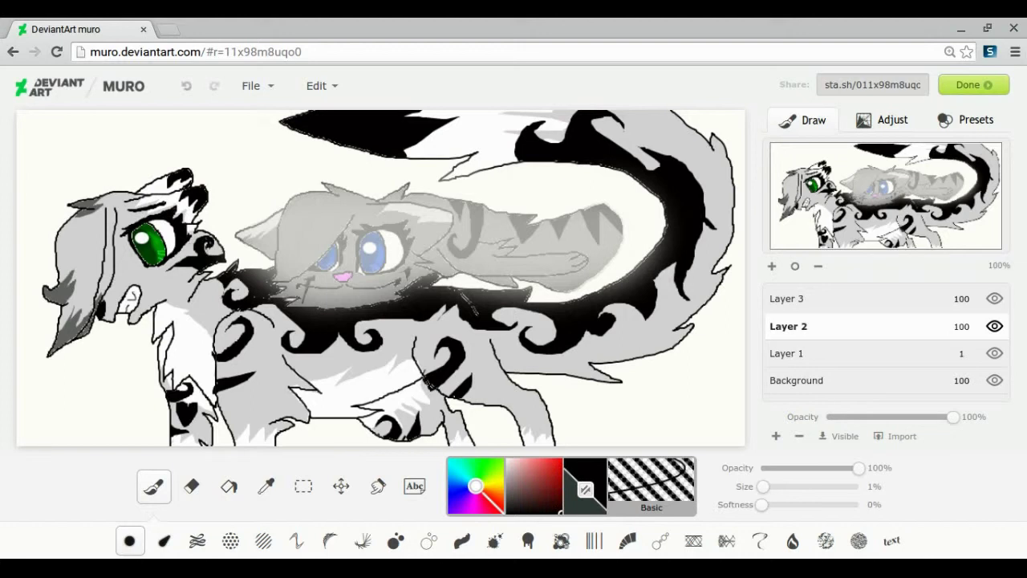
pyautogui.click(186, 86)
pyautogui.click(214, 85)
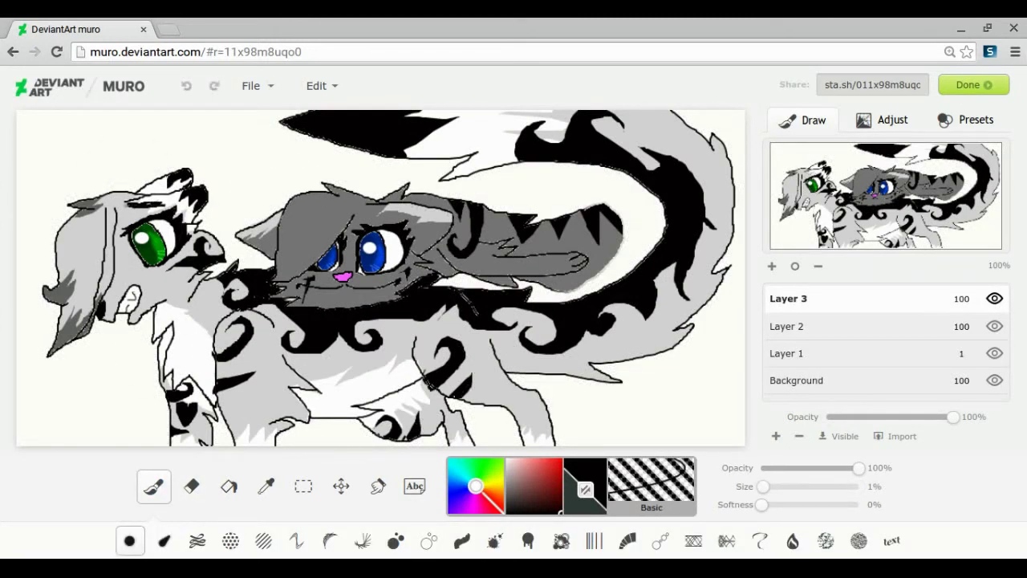
# Step: Select areas of the standing cat's body and tail with the additive wand on Layer 2
pyautogui.click(850, 326)
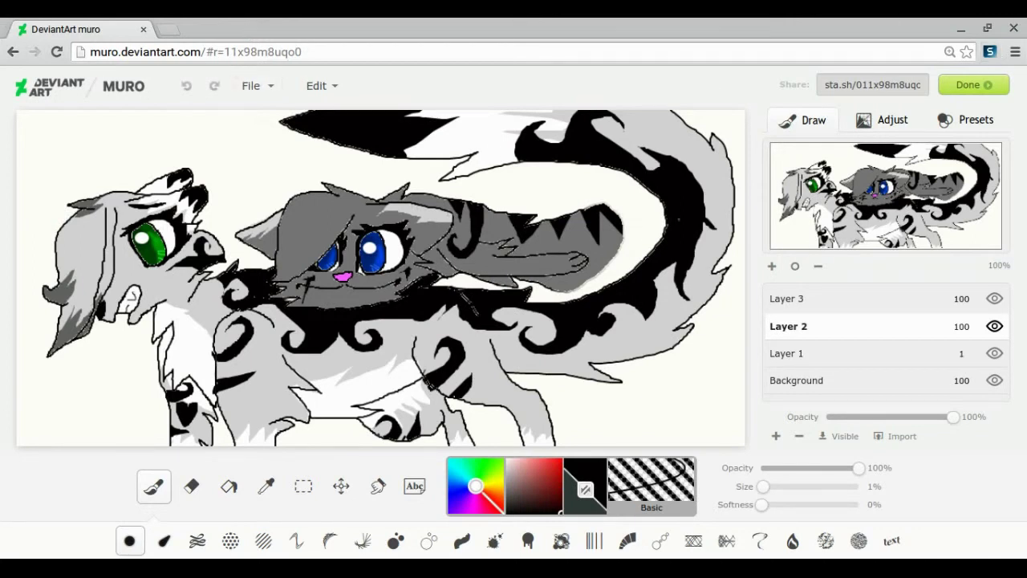
pyautogui.click(303, 487)
pyautogui.click(661, 540)
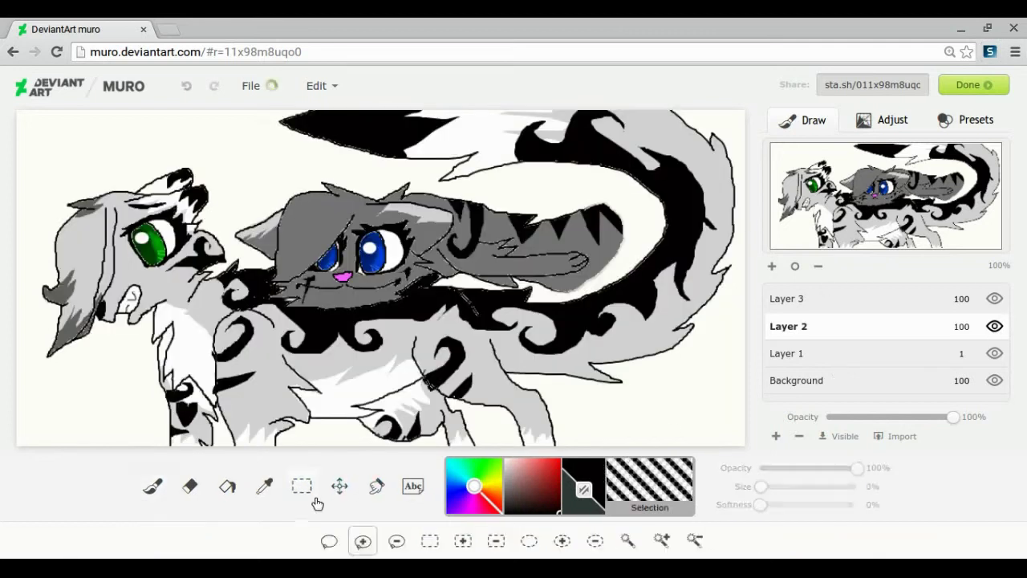
pyautogui.click(630, 287)
pyautogui.click(569, 123)
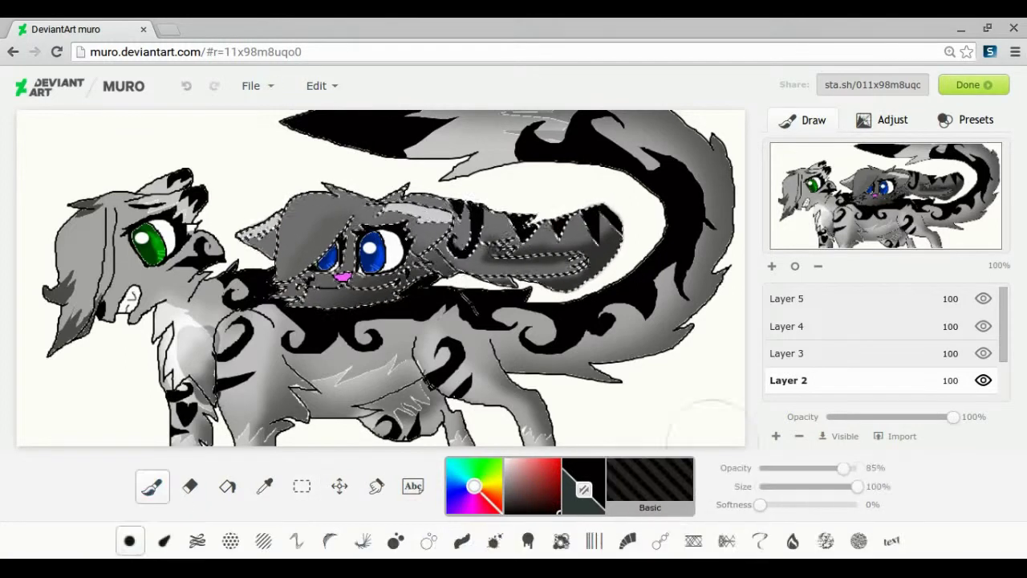
# Step: Try covering the resting cat's selected fur in black on Layer 4 and fading it with the eraser at 61% opacity
pyautogui.click(186, 85)
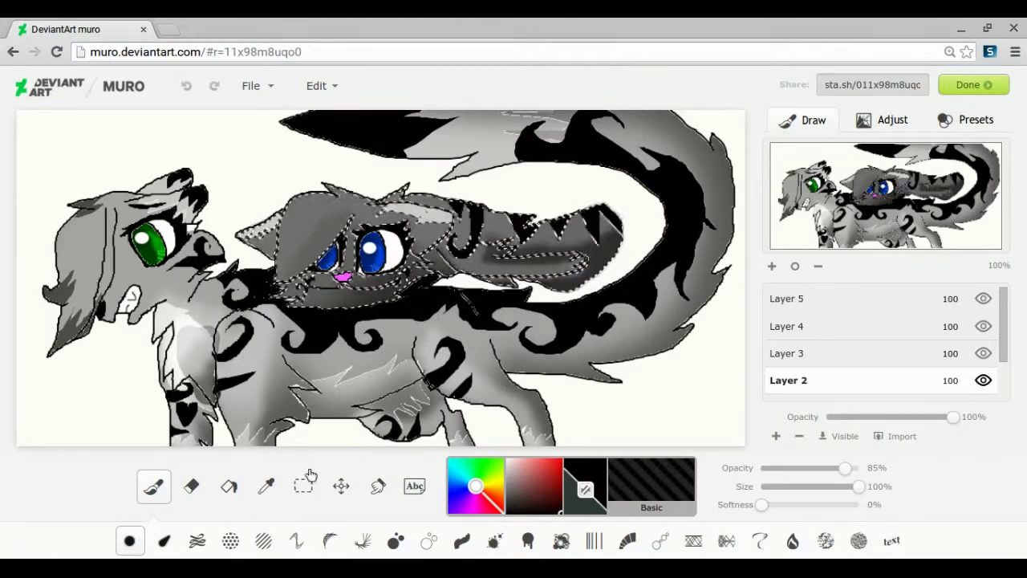
pyautogui.click(797, 334)
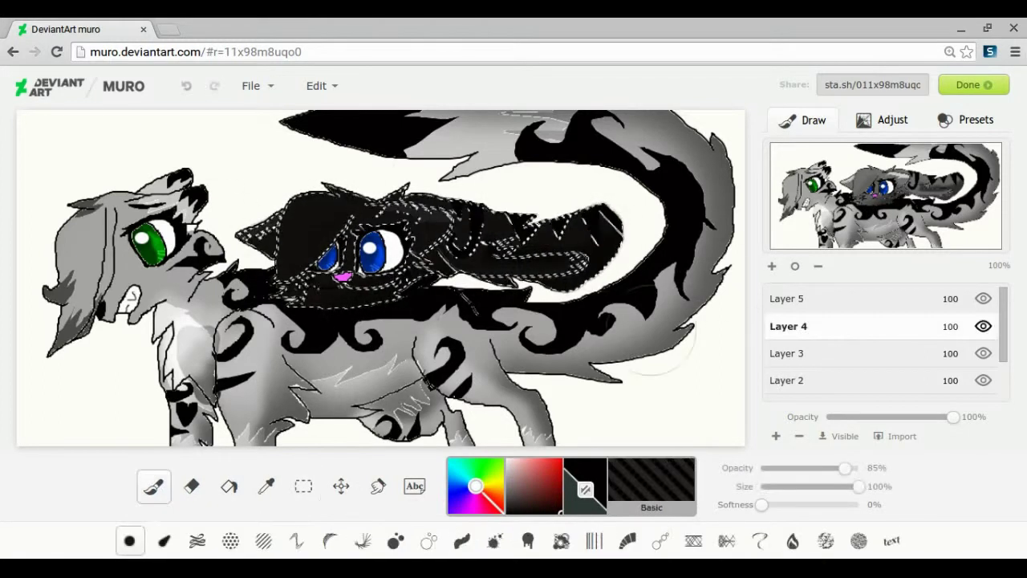
pyautogui.click(191, 485)
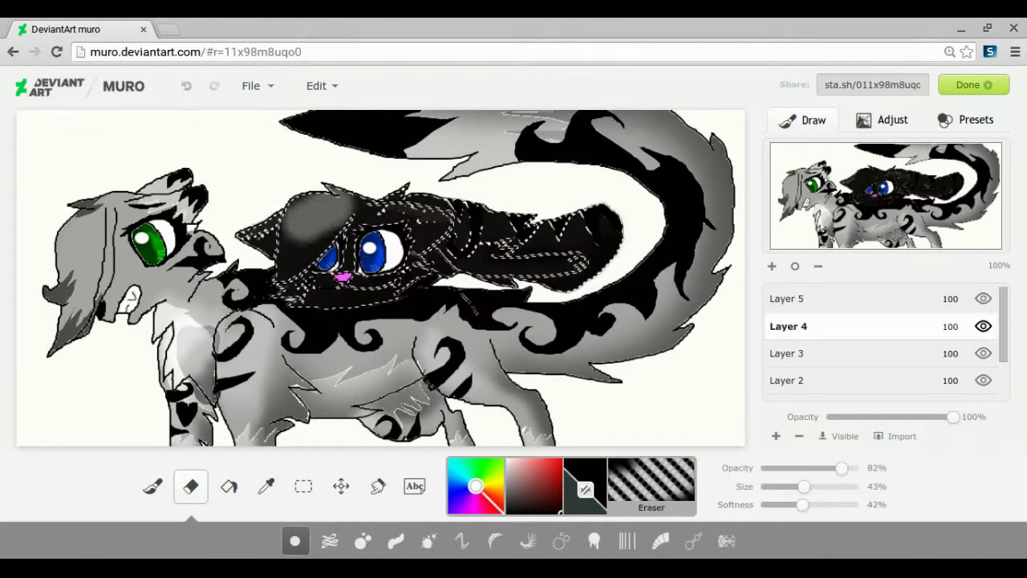
pyautogui.click(803, 468)
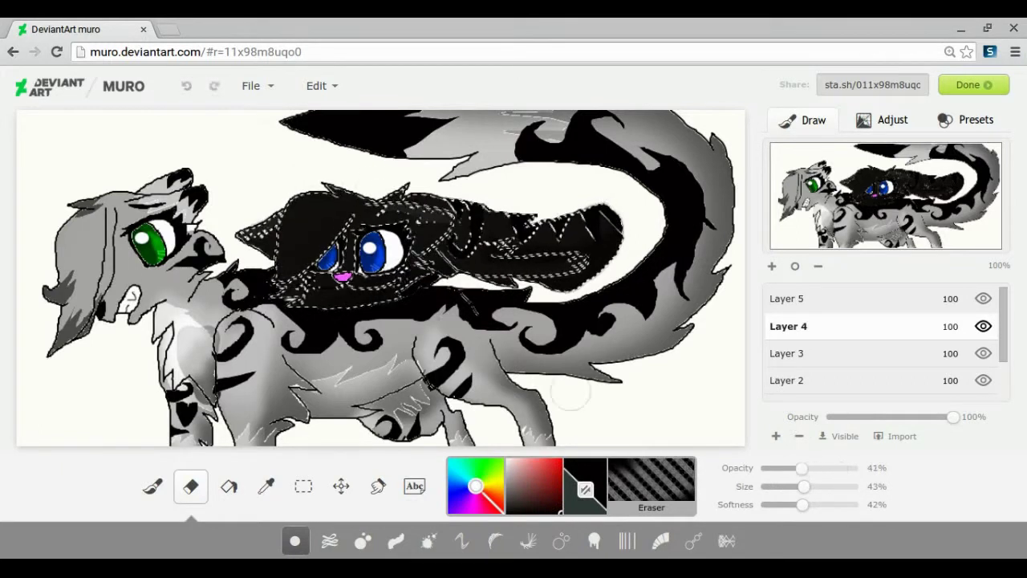
pyautogui.moveTo(802, 468); pyautogui.dragTo(821, 468)
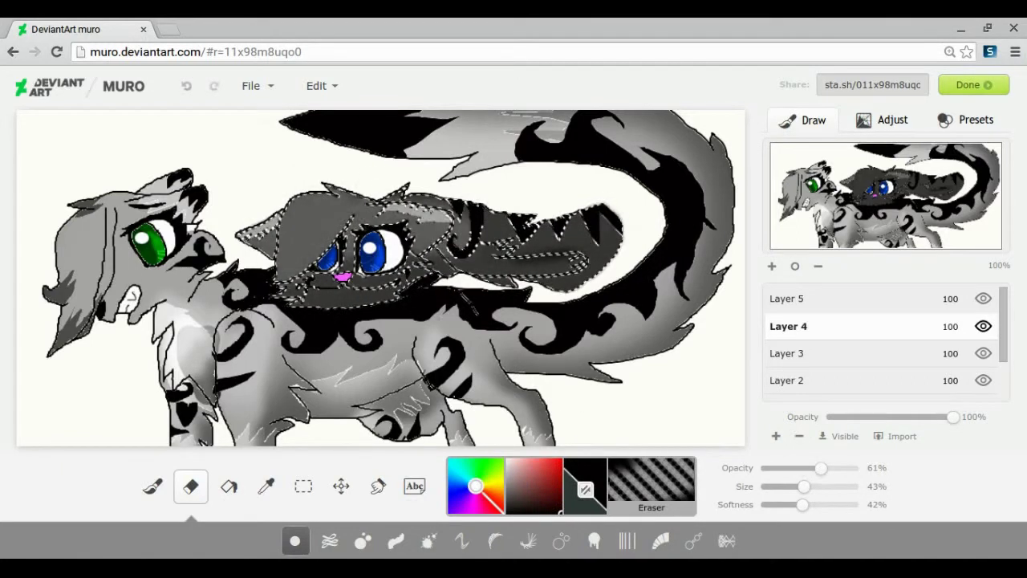
# Step: Try refining the resting cat's fur highlights on Layer 4 with a 6% eraser, and clear the selection
pyautogui.click(768, 486)
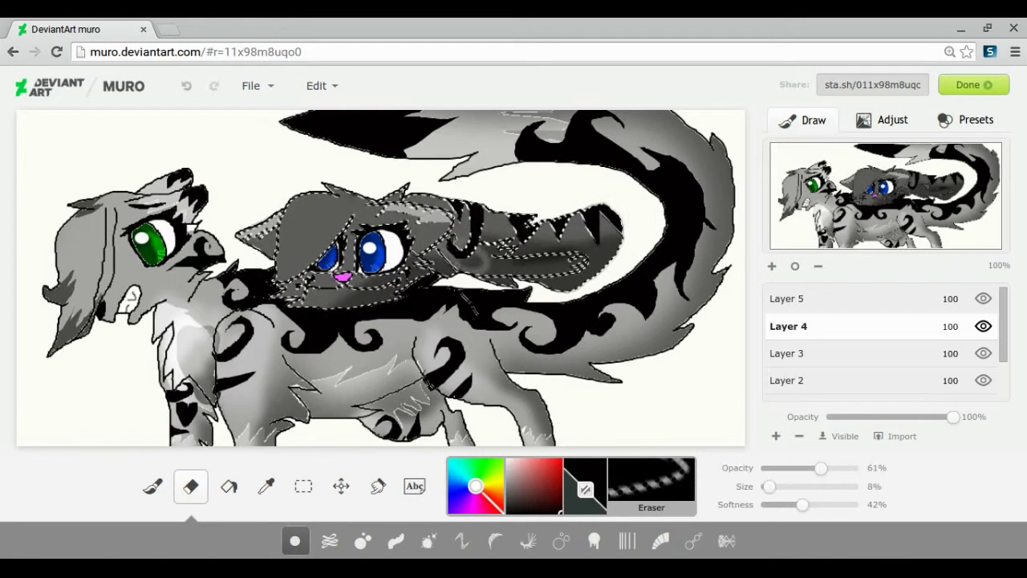
pyautogui.click(777, 487)
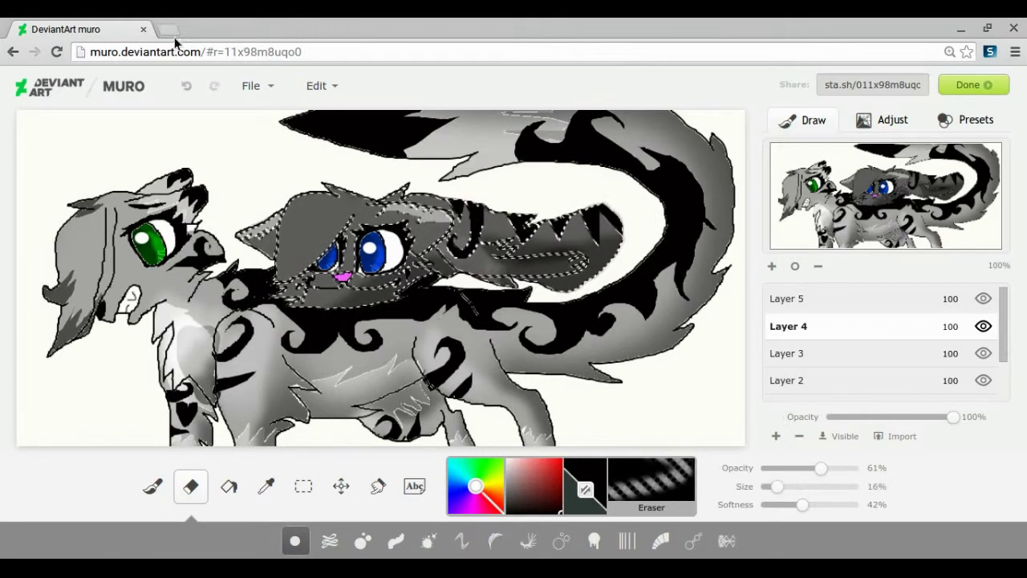
pyautogui.click(768, 487)
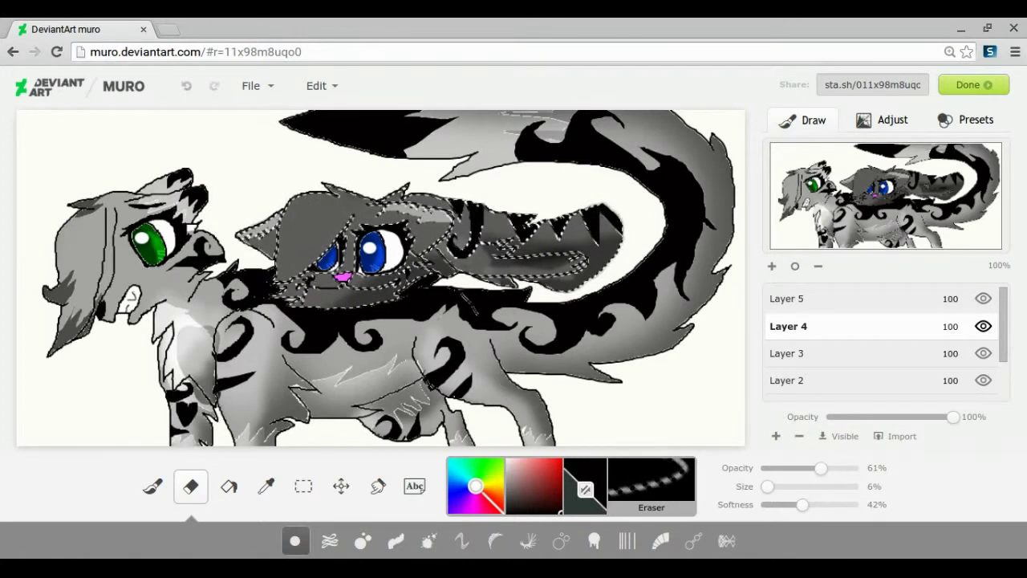
pyautogui.click(802, 299)
pyautogui.click(340, 486)
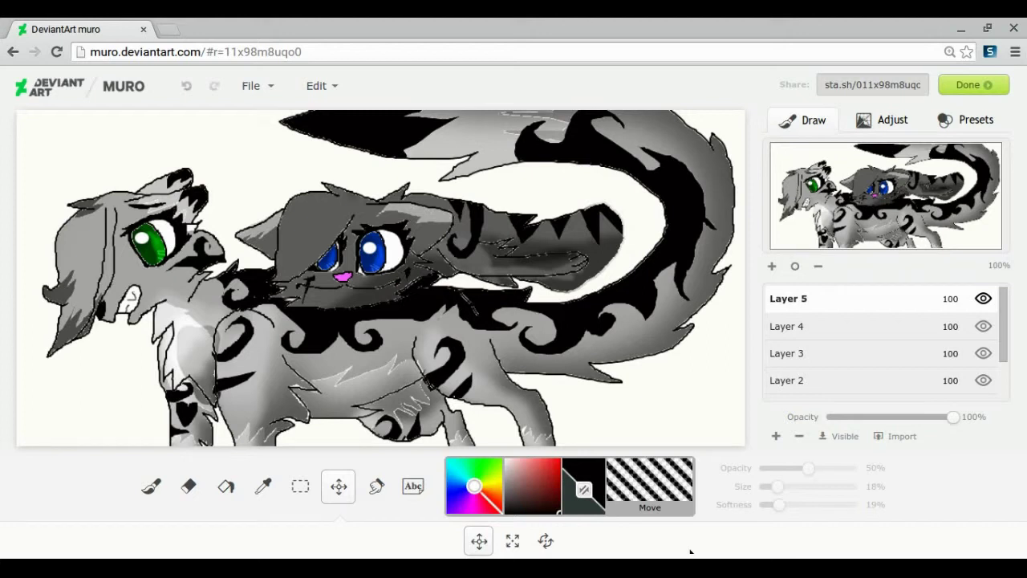
# Step: Set the eraser to 100% opacity on Layer 4 and check Layer 2's contents by toggling its visibility
pyautogui.scroll(-2, 827, 357)
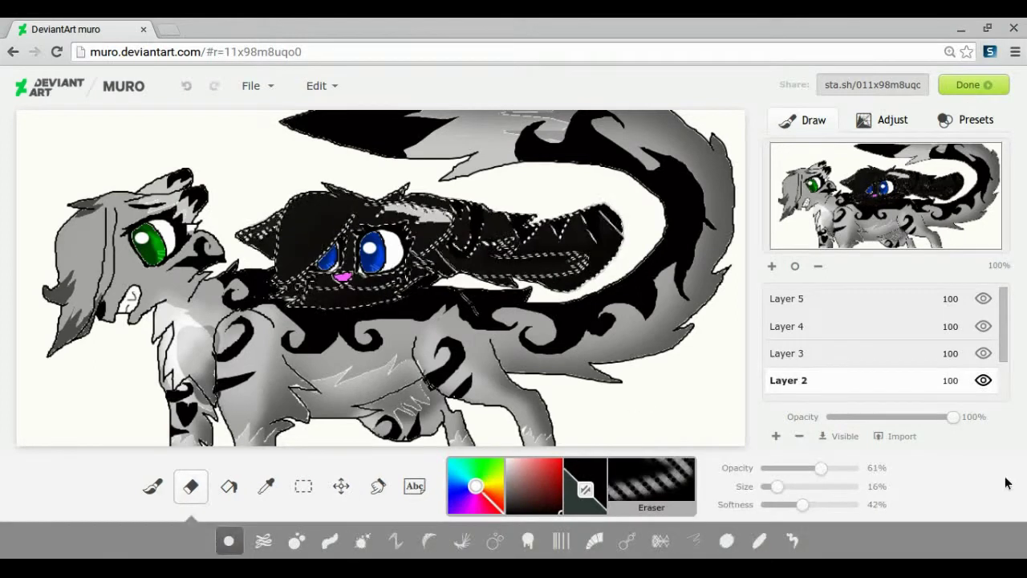
pyautogui.click(804, 329)
pyautogui.moveTo(821, 468); pyautogui.dragTo(858, 468)
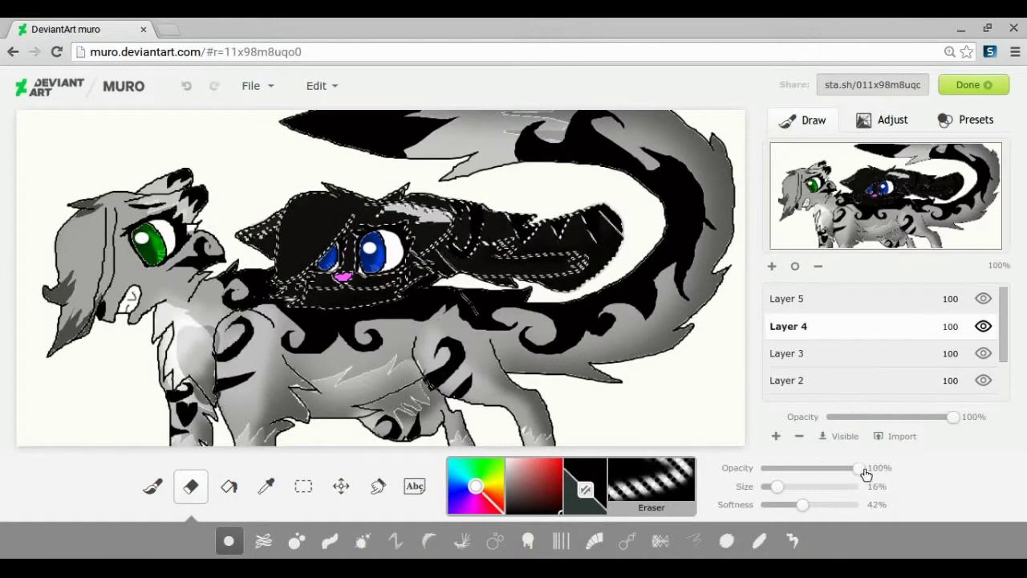
pyautogui.click(984, 380)
pyautogui.click(983, 380)
pyautogui.click(984, 380)
pyautogui.click(983, 380)
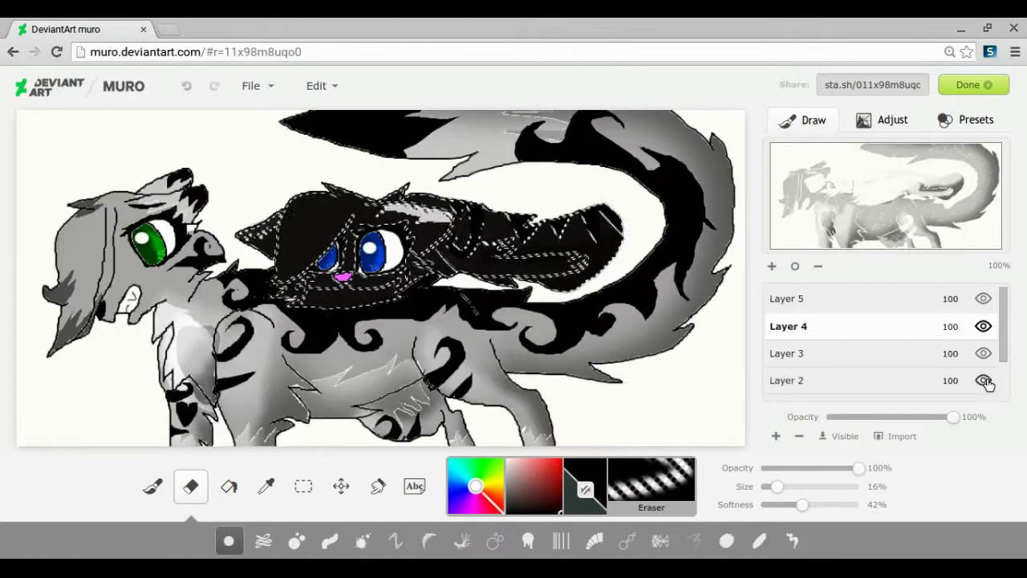
# Step: Reopen the saved drawing
pyautogui.click(251, 85)
pyautogui.click(323, 167)
pyautogui.scroll(-5, 457, 168)
pyautogui.click(466, 154)
pyautogui.click(647, 248)
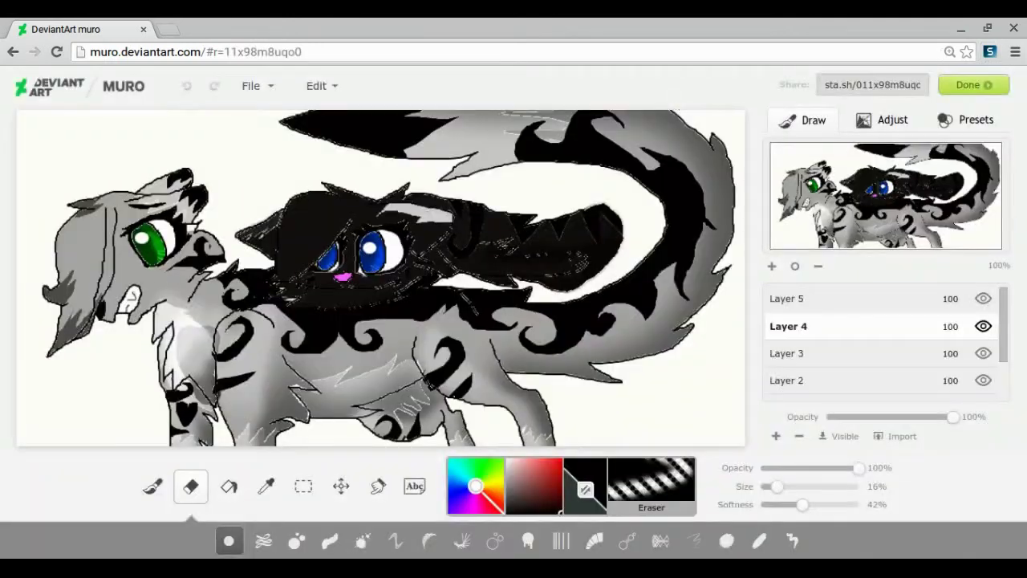
# Step: Hide Layer 4, activate Layer 2 and choose a mid grey for the resting cat's fur
pyautogui.click(846, 385)
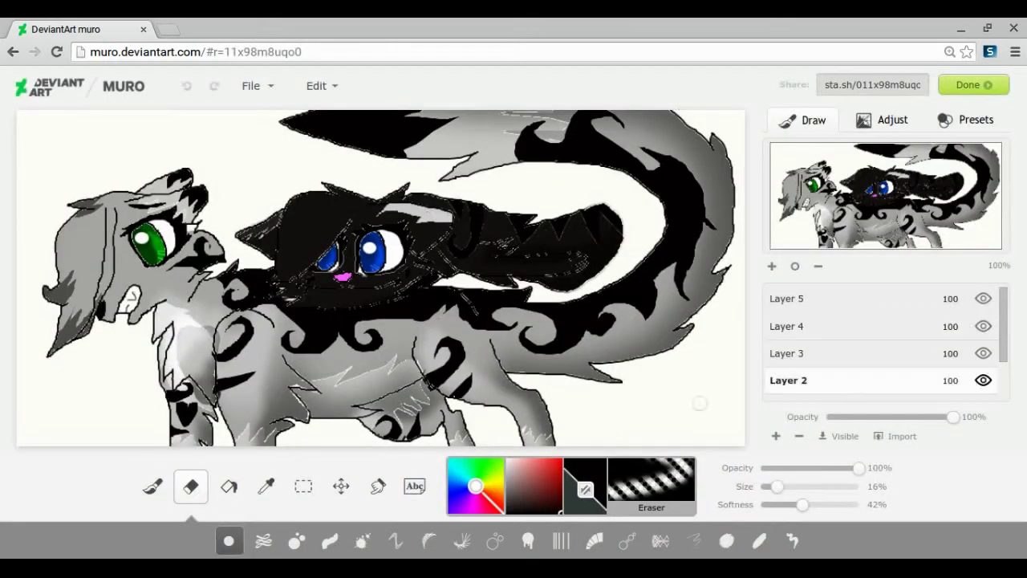
pyautogui.click(982, 327)
pyautogui.click(266, 485)
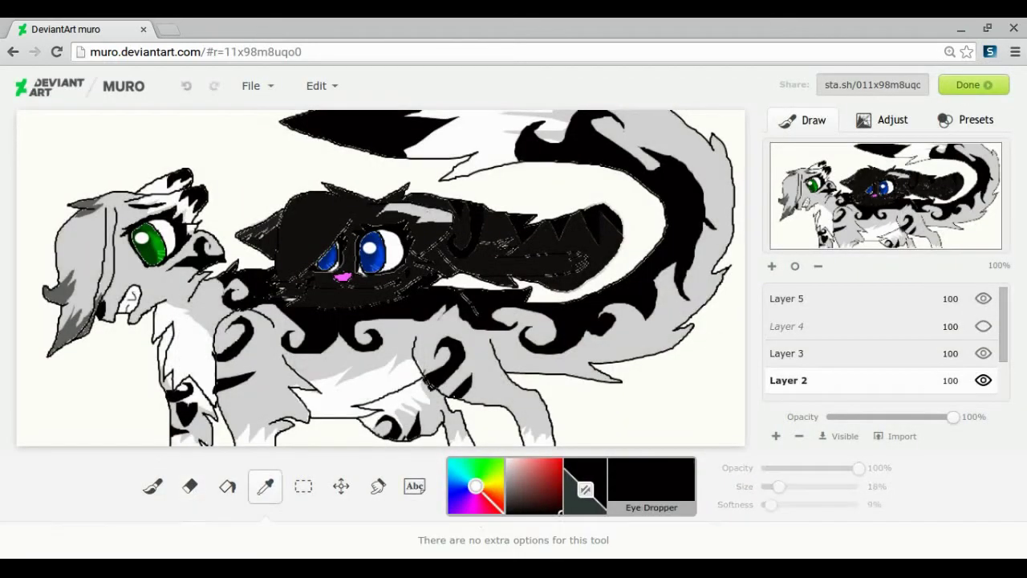
pyautogui.click(506, 487)
pyautogui.click(507, 486)
pyautogui.click(228, 487)
# Step: Select the resting cat's body, tail and face fur with the additive wand on Layer 2
pyautogui.click(302, 486)
pyautogui.click(661, 541)
pyautogui.click(532, 238)
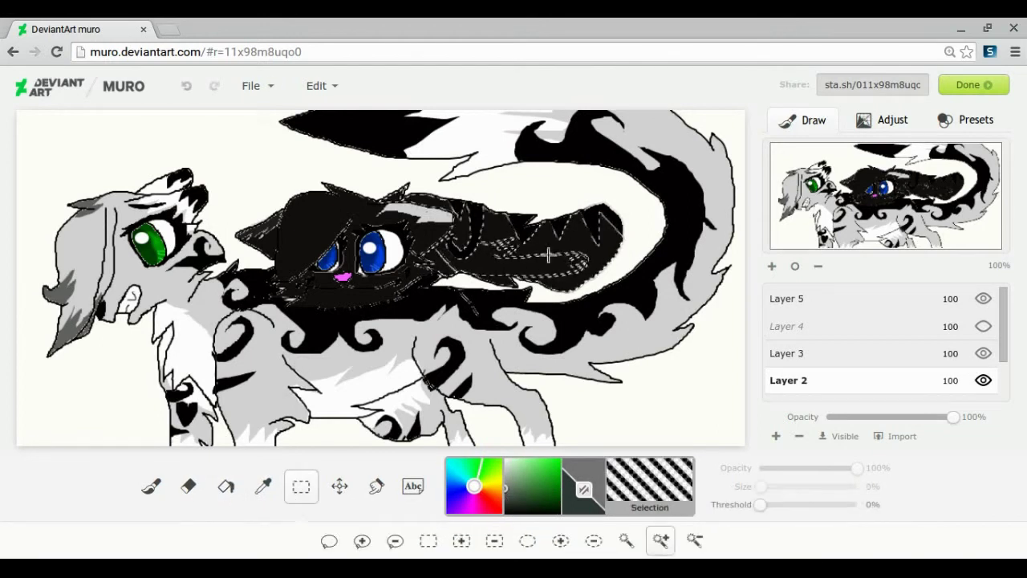
pyautogui.click(371, 297)
pyautogui.click(305, 299)
pyautogui.click(428, 253)
# Step: Repaint the selected fur of the resting cat grey with the Basic brush at 100% opacity and 100% size
pyautogui.click(152, 486)
pyautogui.moveTo(843, 468); pyautogui.dragTo(861, 468)
pyautogui.moveTo(321, 241)
pyautogui.mouseDown()
pyautogui.moveTo(289, 257)
pyautogui.moveTo(622, 260)
pyautogui.mouseUp()
pyautogui.click(506, 491)
pyautogui.moveTo(321, 249); pyautogui.dragTo(577, 252)
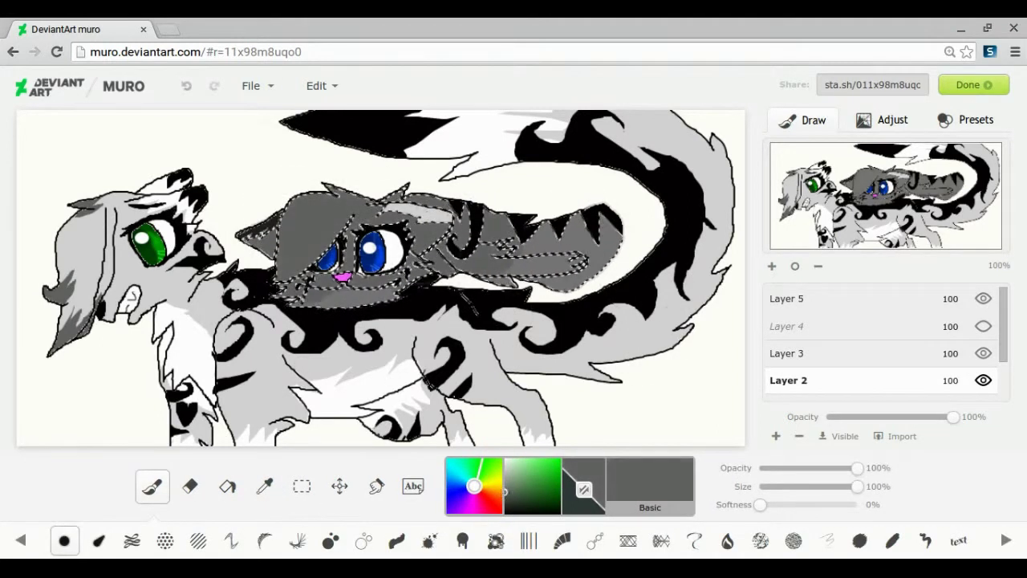
# Step: Sample the light grey of the standing cat's body as the Flood Fill colour
pyautogui.click(802, 353)
pyautogui.click(302, 486)
pyautogui.click(264, 486)
pyautogui.click(269, 381)
pyautogui.click(227, 486)
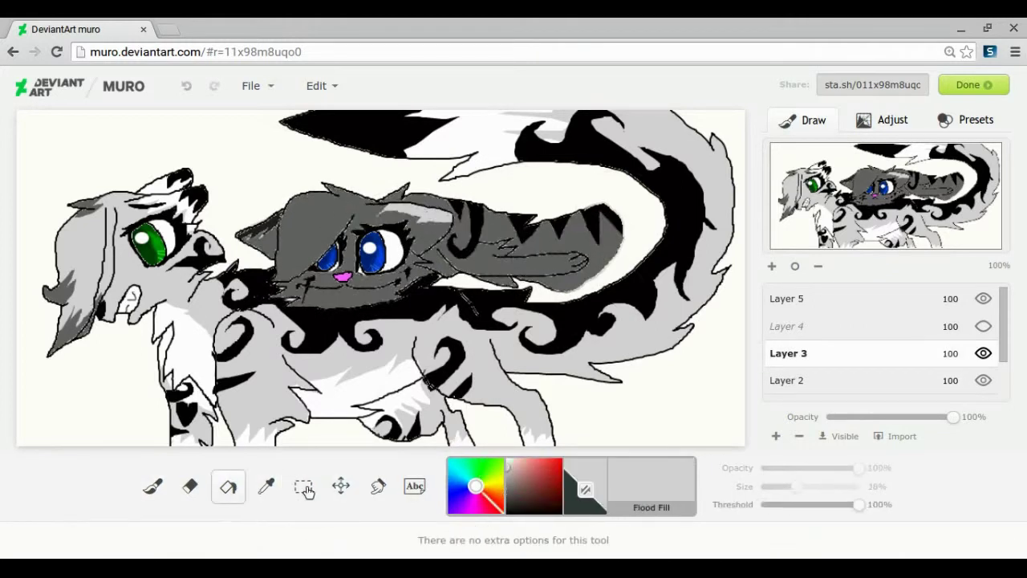
# Step: Recolour the resting cat's inner ear light grey on Layer 2, undoing the attempt made on Layer 3
pyautogui.click(302, 487)
pyautogui.click(261, 229)
pyautogui.click(187, 86)
pyautogui.click(803, 380)
pyautogui.click(258, 230)
pyautogui.click(152, 487)
# Step: Clear the selection, show Layer 4 again and activate Layer 2
pyautogui.click(803, 353)
pyautogui.press('v')
pyautogui.click(983, 325)
pyautogui.click(841, 382)
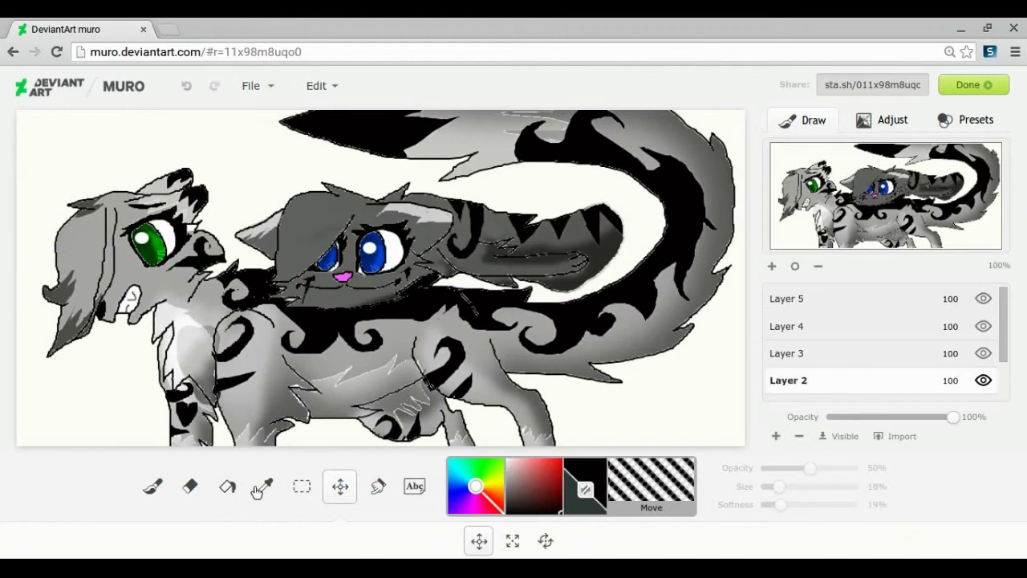
# Step: Select the resting cat's fur on Layer 2 and paint it black on Layer 4 with the Basic brush at 0% softness
pyautogui.press('m')
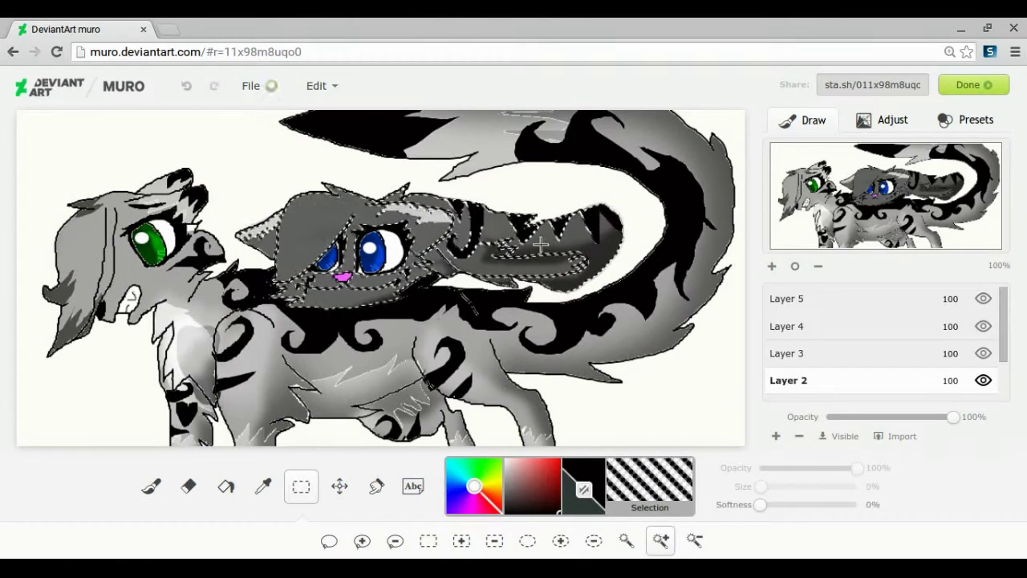
pyautogui.press('b')
pyautogui.click(824, 329)
pyautogui.moveTo(859, 505); pyautogui.dragTo(763, 505)
pyautogui.moveTo(301, 233)
pyautogui.mouseDown()
pyautogui.moveTo(498, 229)
pyautogui.moveTo(597, 249)
pyautogui.mouseUp()
# Step: Fade the black on Layer 4 into dark shading across the resting cat with a large, partly transparent eraser
pyautogui.click(191, 486)
pyautogui.moveTo(840, 469); pyautogui.dragTo(817, 468)
pyautogui.moveTo(777, 487); pyautogui.dragTo(859, 486)
pyautogui.moveTo(350, 221); pyautogui.dragTo(554, 241)
pyautogui.moveTo(859, 486); pyautogui.dragTo(800, 486)
pyautogui.moveTo(434, 215)
pyautogui.mouseDown()
pyautogui.moveTo(277, 237)
pyautogui.moveTo(377, 293)
pyautogui.moveTo(301, 293)
pyautogui.mouseUp()
pyautogui.moveTo(522, 233)
pyautogui.mouseDown()
pyautogui.moveTo(611, 249)
pyautogui.moveTo(542, 242)
pyautogui.mouseUp()
# Step: Refine the highlights on the resting cat's tail and body with the eraser at 46% opacity and 25% size, and clear the selection
pyautogui.moveTo(818, 469); pyautogui.dragTo(794, 469)
pyautogui.moveTo(606, 232); pyautogui.dragTo(457, 269)
pyautogui.moveTo(794, 469); pyautogui.dragTo(807, 468)
pyautogui.moveTo(799, 487); pyautogui.dragTo(787, 487)
pyautogui.moveTo(481, 261)
pyautogui.mouseDown()
pyautogui.moveTo(559, 289)
pyautogui.moveTo(574, 283)
pyautogui.mouseUp()
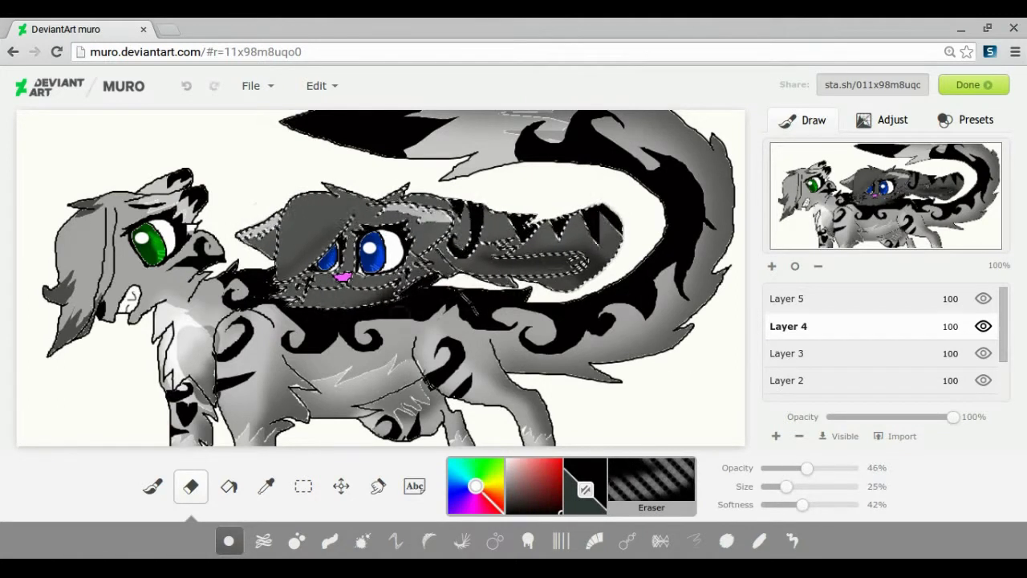
pyautogui.click(825, 299)
pyautogui.press('v')
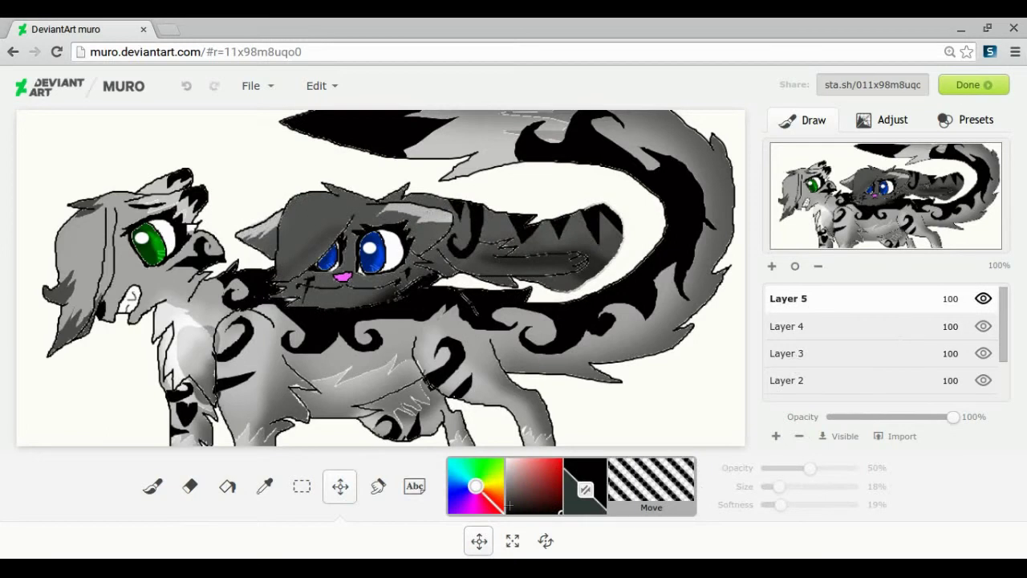
# Step: Activate the Background layer and set up the Nightmare brush in dark green at 0% size and 27% opacity
pyautogui.click(827, 353)
pyautogui.scroll(-2, 923, 377)
pyautogui.click(923, 384)
pyautogui.press('b')
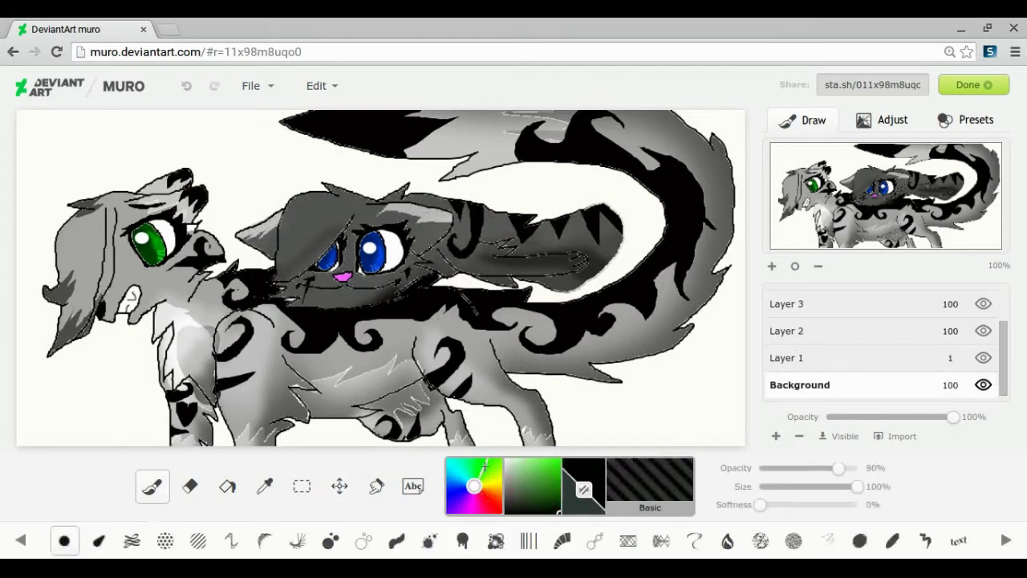
pyautogui.moveTo(857, 487); pyautogui.dragTo(761, 487)
pyautogui.click(298, 541)
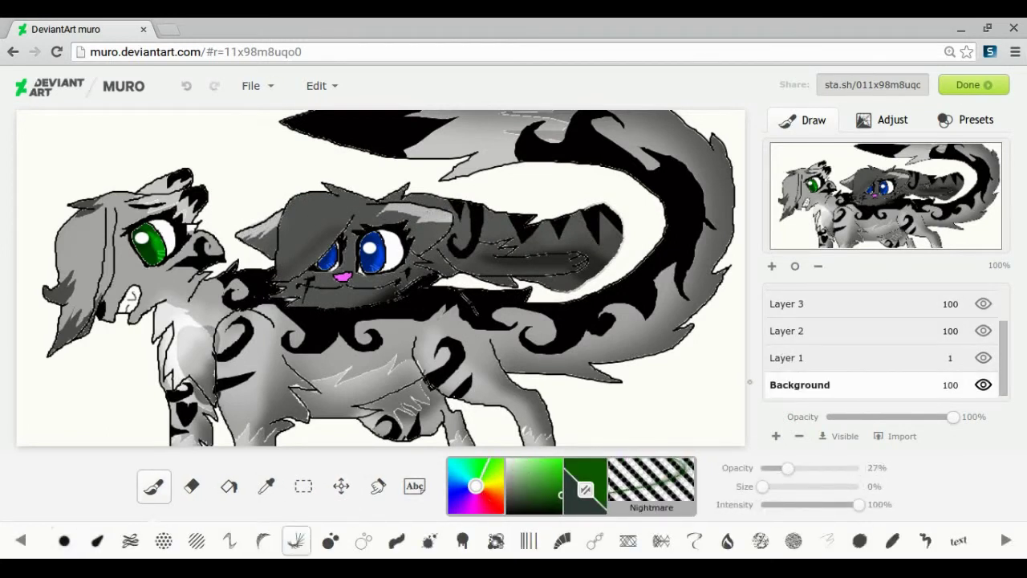
# Step: Outline several tree-trunk areas behind the cats with freehand selections on the Background layer
pyautogui.press('m')
pyautogui.moveTo(147, 108); pyautogui.dragTo(120, 445)
pyautogui.moveTo(642, 112)
pyautogui.mouseDown()
pyautogui.moveTo(790, 250)
pyautogui.moveTo(714, 100)
pyautogui.mouseUp()
pyautogui.moveTo(281, 108)
pyautogui.mouseDown()
pyautogui.moveTo(269, 308)
pyautogui.moveTo(427, 106)
pyautogui.mouseUp()
pyautogui.moveTo(405, 409); pyautogui.dragTo(429, 242)
# Step: Paint the two outer trunks brown on the Background layer with the Basic brush at 100% opacity and 100% size
pyautogui.click(492, 496)
pyautogui.click(152, 486)
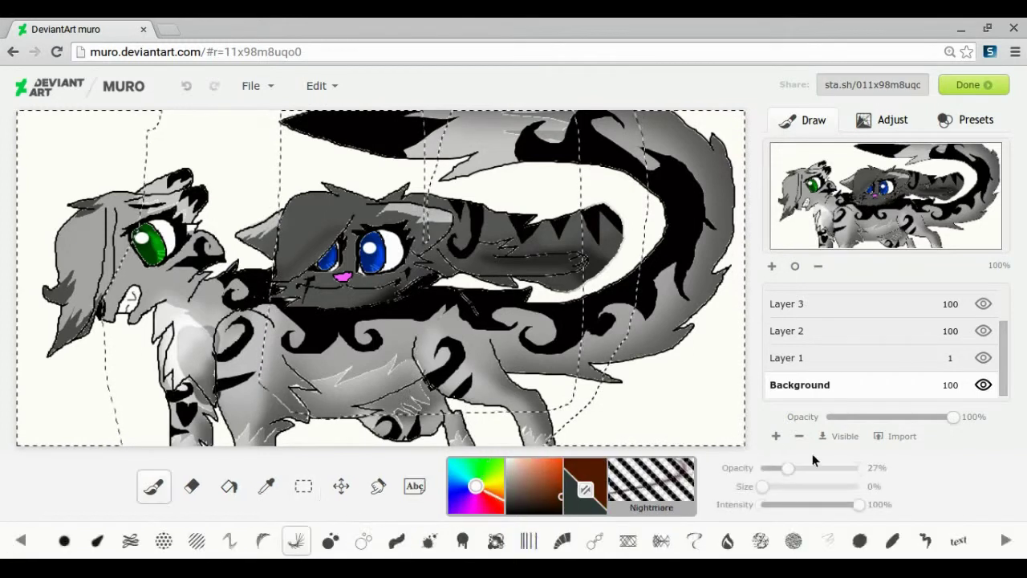
pyautogui.click(65, 540)
pyautogui.moveTo(763, 486); pyautogui.dragTo(860, 487)
pyautogui.click(499, 492)
pyautogui.moveTo(56, 136)
pyautogui.mouseDown()
pyautogui.moveTo(88, 401)
pyautogui.moveTo(40, 433)
pyautogui.mouseUp()
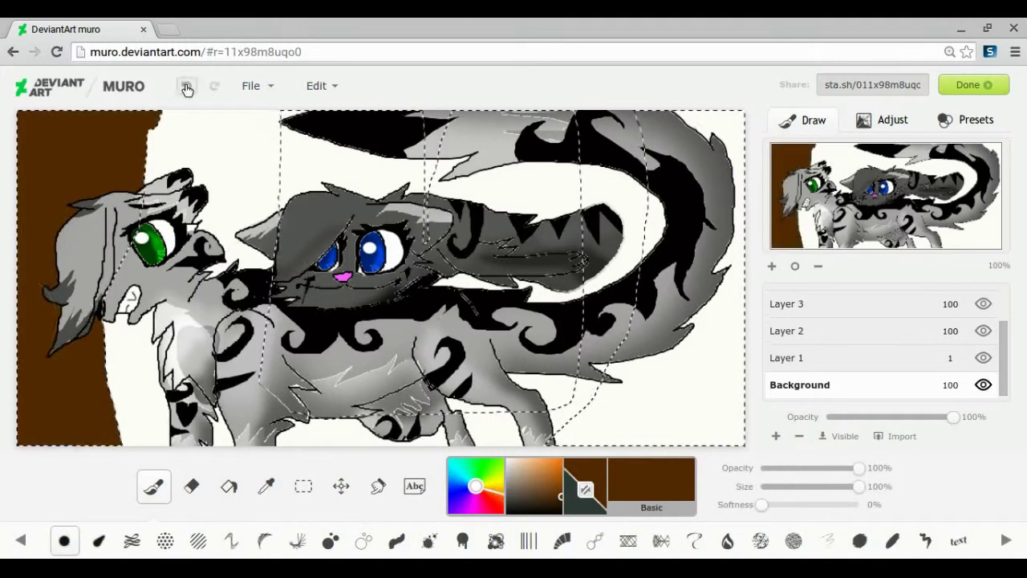
pyautogui.click(215, 86)
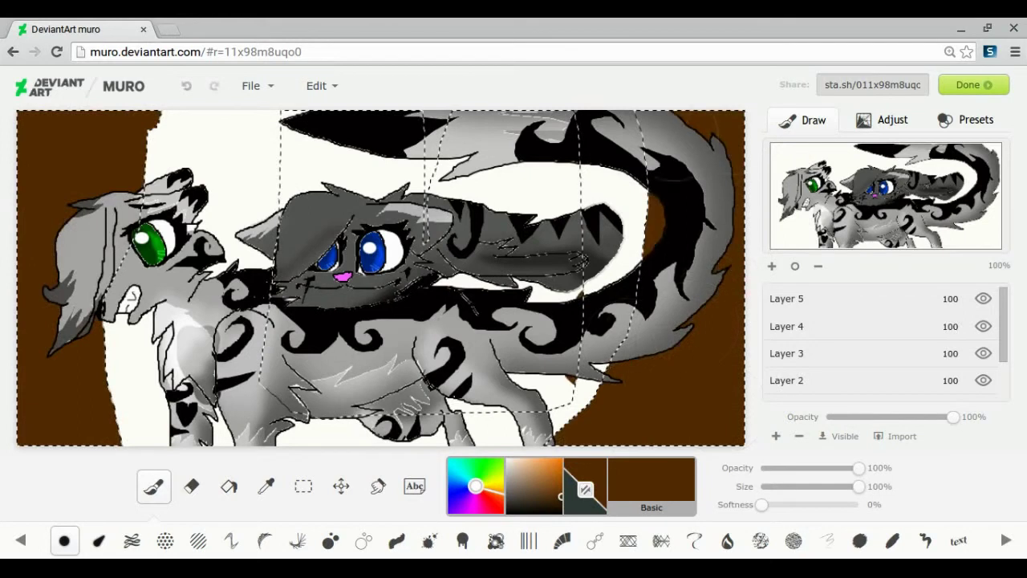
# Step: Paint the middle trunk areas behind the resting cat in a darker brown
pyautogui.click(562, 506)
pyautogui.moveTo(521, 394)
pyautogui.mouseDown()
pyautogui.moveTo(470, 257)
pyautogui.moveTo(461, 176)
pyautogui.moveTo(357, 180)
pyautogui.moveTo(313, 160)
pyautogui.moveTo(378, 128)
pyautogui.moveTo(321, 161)
pyautogui.mouseUp()
pyautogui.scroll(-2, 872, 328)
# Step: Touch up small details on the cats' faces on Layer 2 with the Basic brush at 1% size
pyautogui.click(508, 460)
pyautogui.moveTo(859, 487); pyautogui.dragTo(768, 486)
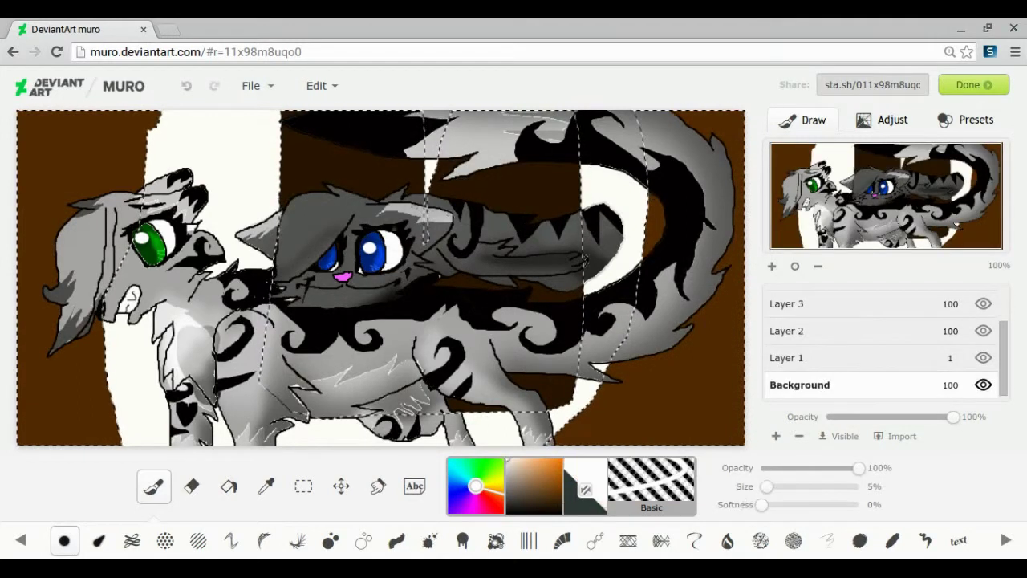
pyautogui.click(772, 267)
pyautogui.click(772, 267)
pyautogui.click(851, 198)
pyautogui.moveTo(767, 487); pyautogui.dragTo(763, 487)
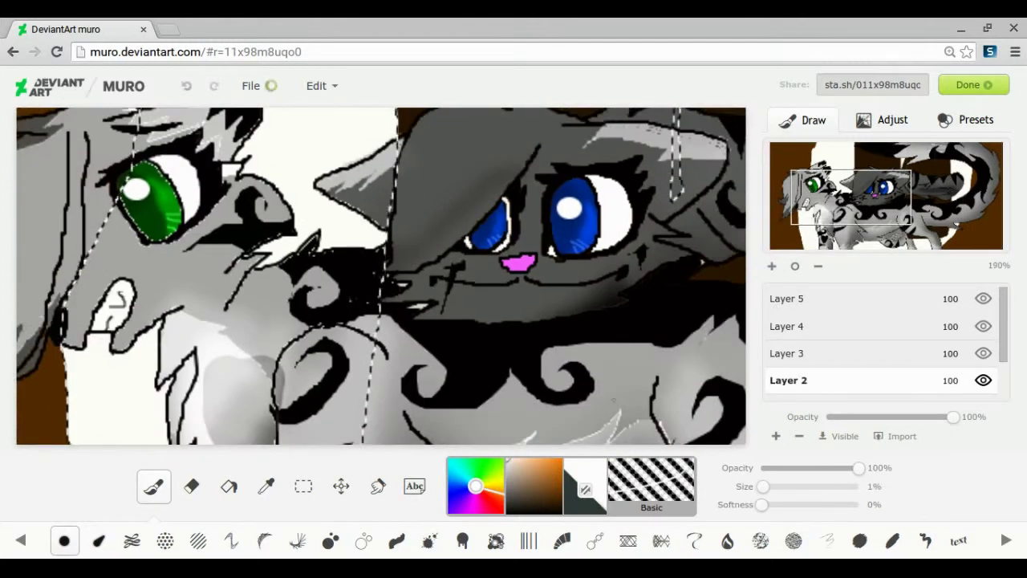
pyautogui.click(794, 265)
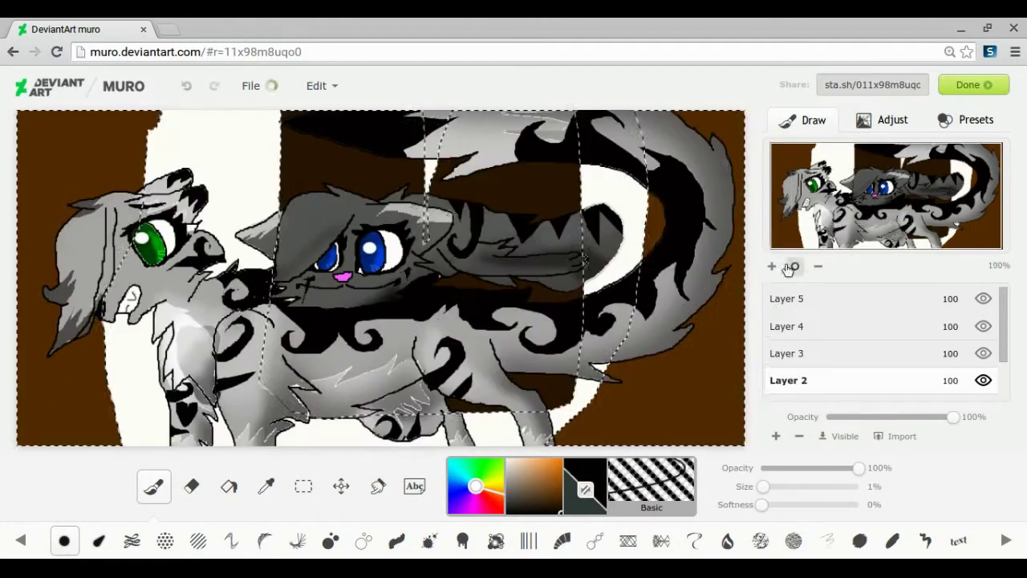
# Step: Draw bark strokes over the right trunk on the Background layer with a 4% brush in the middle trunk's dark brown
pyautogui.click(266, 486)
pyautogui.click(362, 170)
pyautogui.moveTo(763, 487); pyautogui.dragTo(766, 488)
pyautogui.hotkey('ctrl', 'z')
pyautogui.moveTo(735, 193); pyautogui.dragTo(746, 110)
pyautogui.scroll(-3, 892, 314)
pyautogui.click(866, 386)
pyautogui.moveTo(732, 153); pyautogui.dragTo(721, 111)
pyautogui.moveTo(714, 442); pyautogui.dragTo(743, 286)
pyautogui.moveTo(725, 422); pyautogui.dragTo(743, 238)
pyautogui.moveTo(682, 444); pyautogui.dragTo(712, 305)
pyautogui.moveTo(626, 365); pyautogui.dragTo(617, 459)
pyautogui.moveTo(655, 444)
pyautogui.mouseDown()
pyautogui.moveTo(672, 350)
pyautogui.moveTo(675, 361)
pyautogui.mouseUp()
pyautogui.moveTo(725, 385); pyautogui.dragTo(729, 347)
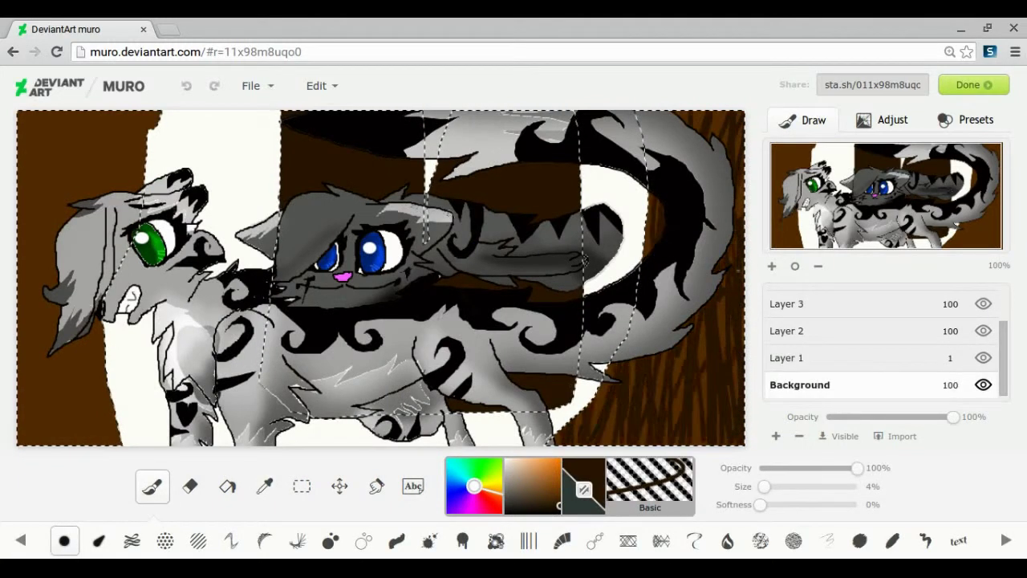
# Step: Undo the bark strokes, reactivate the Background layer and restore the bark texture across both outer trunks
pyautogui.click(186, 86)
pyautogui.click(186, 86)
pyautogui.scroll(-3, 844, 303)
pyautogui.click(849, 385)
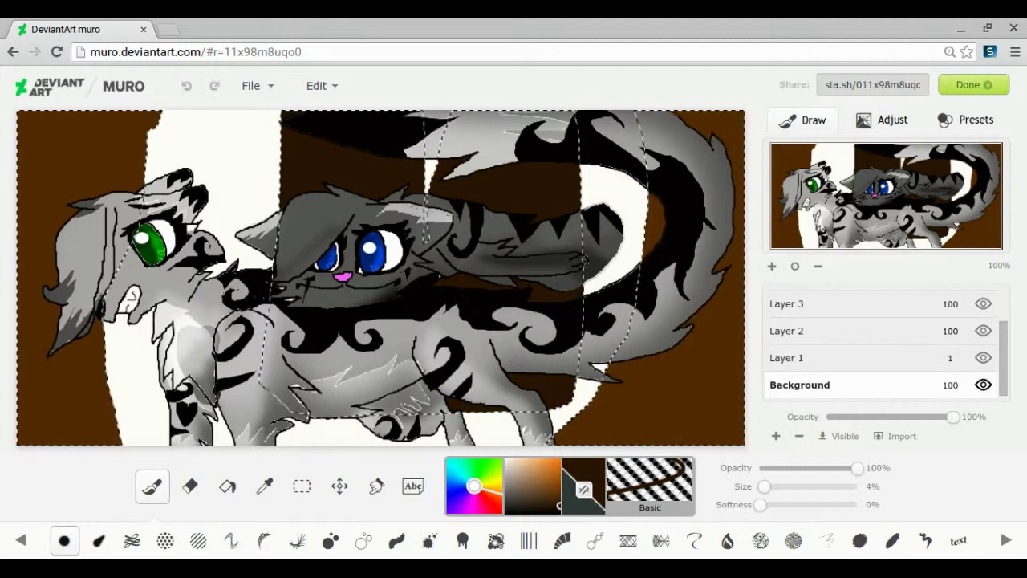
pyautogui.hotkey('ctrl', 'y')
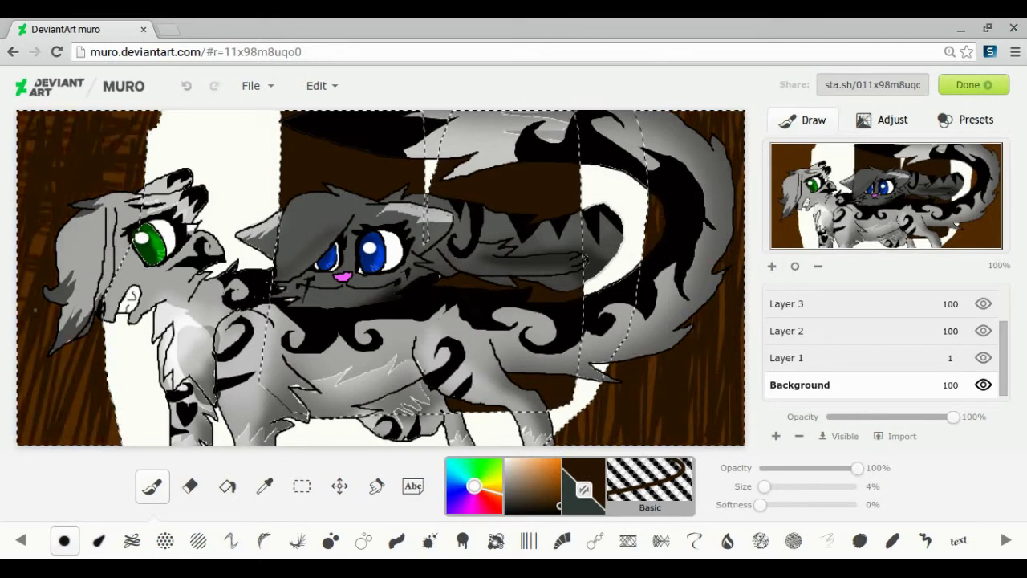
# Step: Add very dark brown bark strokes to the middle trunks behind the resting cat with the 4% Basic brush
pyautogui.click(265, 486)
pyautogui.click(598, 421)
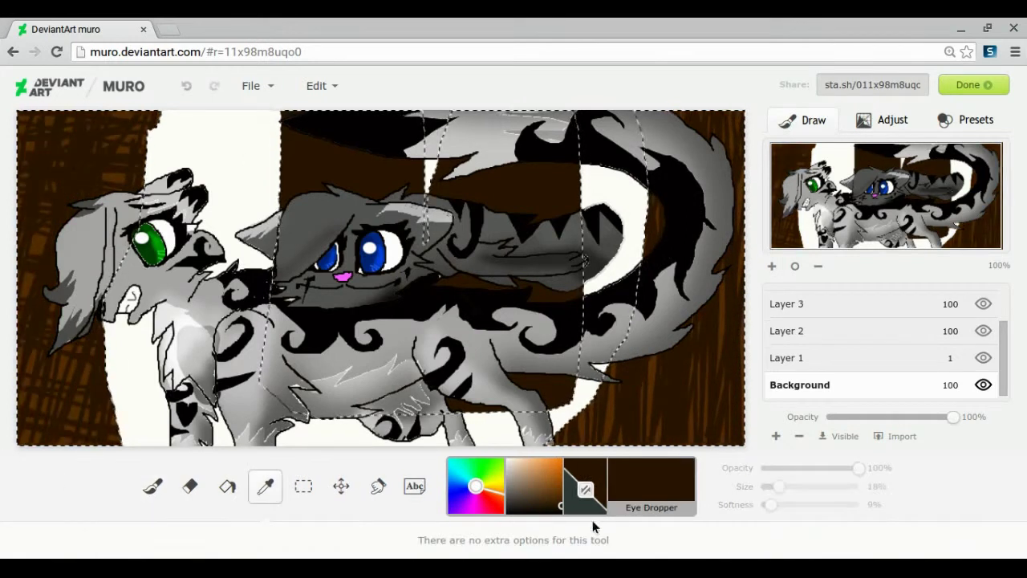
pyautogui.click(153, 486)
pyautogui.moveTo(294, 127); pyautogui.dragTo(296, 193)
pyautogui.moveTo(372, 163); pyautogui.dragTo(373, 200)
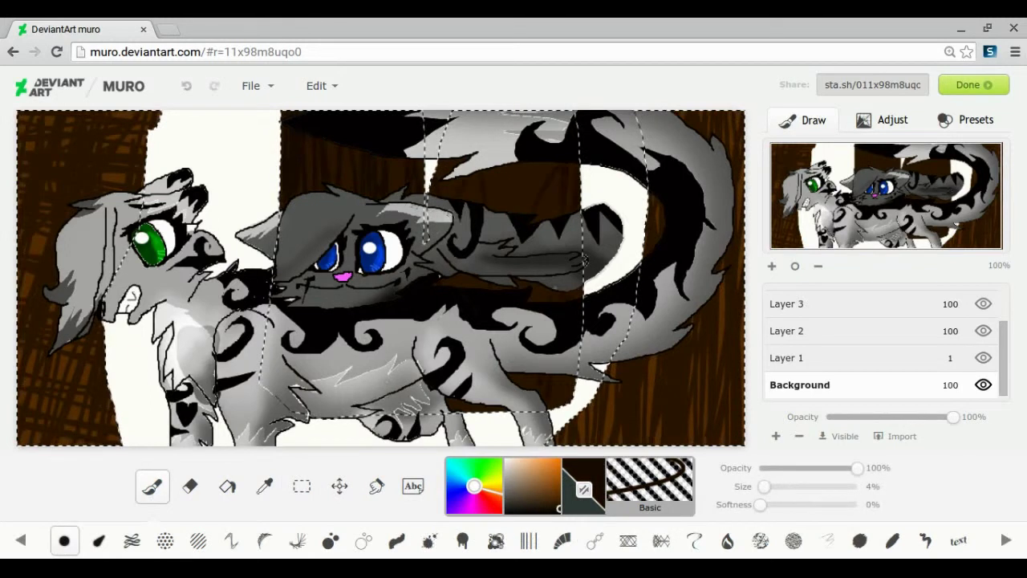
# Step: Smooth the bark texture on the outer and middle trunks of the Background layer with the Blending tool
pyautogui.click(377, 487)
pyautogui.moveTo(595, 381)
pyautogui.mouseDown()
pyautogui.moveTo(590, 401)
pyautogui.moveTo(700, 417)
pyautogui.moveTo(729, 287)
pyautogui.moveTo(727, 214)
pyautogui.moveTo(666, 379)
pyautogui.mouseUp()
pyautogui.moveTo(80, 417)
pyautogui.mouseDown()
pyautogui.moveTo(31, 376)
pyautogui.moveTo(38, 208)
pyautogui.moveTo(68, 353)
pyautogui.moveTo(108, 157)
pyautogui.mouseUp()
pyautogui.moveTo(314, 173)
pyautogui.mouseDown()
pyautogui.moveTo(324, 152)
pyautogui.moveTo(341, 178)
pyautogui.moveTo(514, 186)
pyautogui.moveTo(552, 278)
pyautogui.mouseUp()
# Step: Paint green foliage beneath and around the cats on the Background layer with the Splatter brush at 66% opacity and 60% size
pyautogui.click(788, 358)
pyautogui.click(340, 486)
pyautogui.moveTo(481, 471); pyautogui.dragTo(484, 465)
pyautogui.click(153, 487)
pyautogui.click(428, 542)
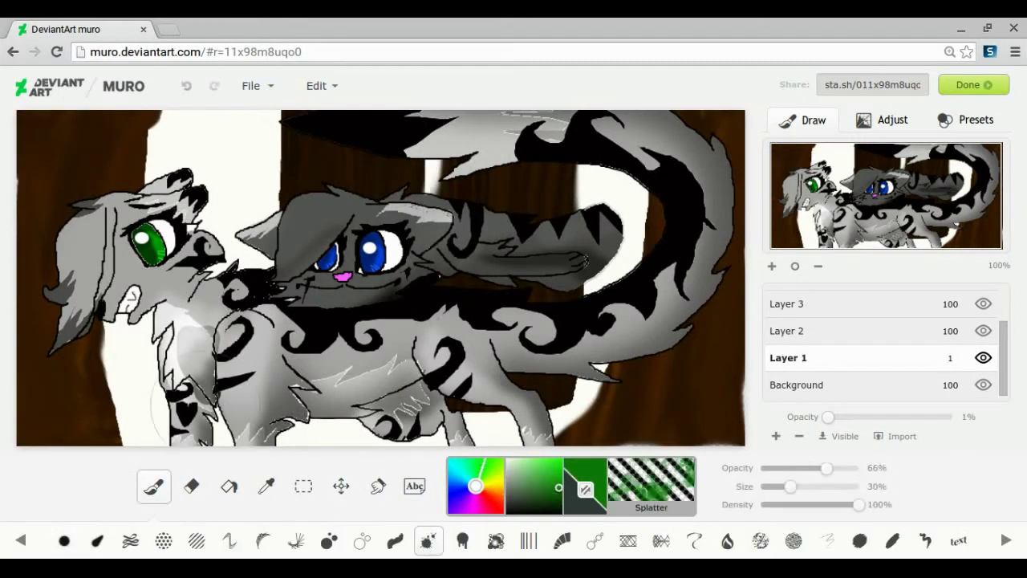
pyautogui.click(855, 389)
pyautogui.moveTo(120, 329)
pyautogui.mouseDown()
pyautogui.moveTo(145, 430)
pyautogui.moveTo(498, 417)
pyautogui.moveTo(578, 389)
pyautogui.mouseUp()
pyautogui.moveTo(790, 486); pyautogui.dragTo(821, 487)
pyautogui.moveTo(549, 297); pyautogui.dragTo(461, 283)
pyautogui.moveTo(361, 434); pyautogui.dragTo(288, 438)
pyautogui.moveTo(140, 329); pyautogui.dragTo(104, 418)
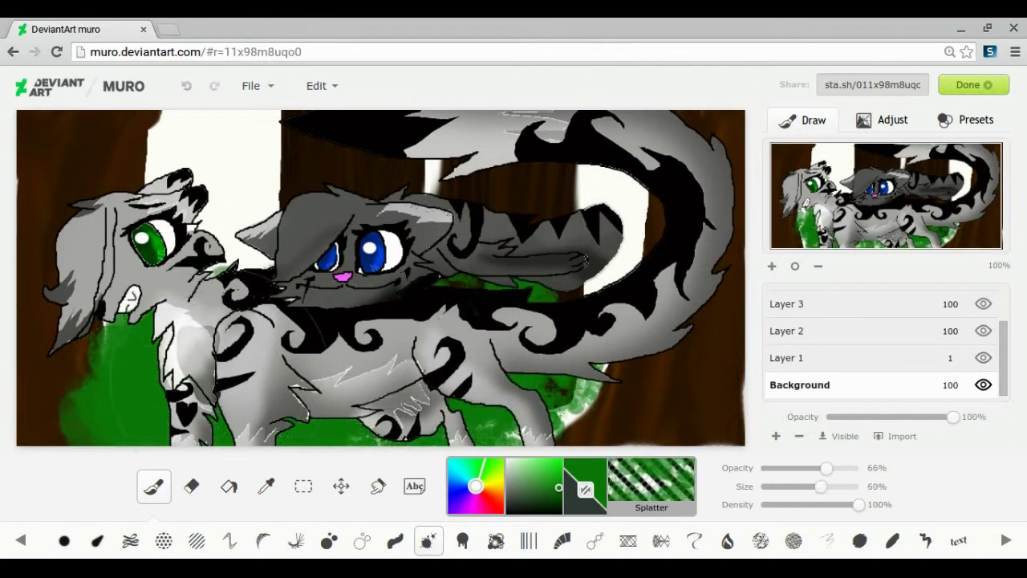
# Step: Add green splatter foliage between the left trunks and along the right trunk's base, reducing the brush to 32% size
pyautogui.moveTo(253, 265); pyautogui.dragTo(228, 192)
pyautogui.moveTo(501, 437); pyautogui.dragTo(558, 393)
pyautogui.moveTo(821, 487); pyautogui.dragTo(793, 488)
pyautogui.moveTo(562, 437)
pyautogui.mouseDown()
pyautogui.moveTo(634, 378)
pyautogui.moveTo(626, 269)
pyautogui.mouseUp()
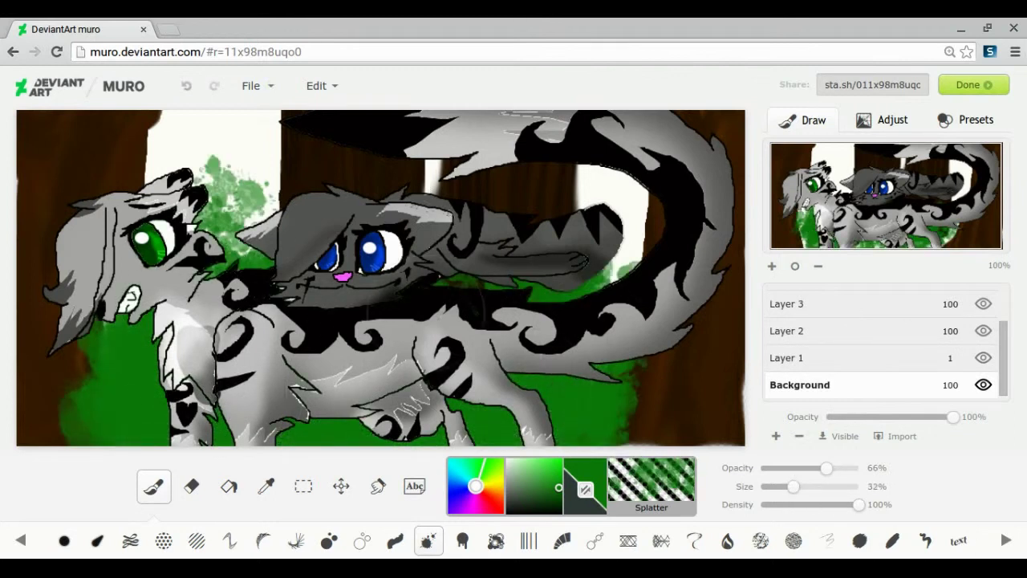
# Step: Splatter darker green shadows over the foliage between the trunks and beneath the standing cat
pyautogui.moveTo(245, 257); pyautogui.dragTo(220, 176)
pyautogui.click(560, 499)
pyautogui.moveTo(128, 329); pyautogui.dragTo(120, 425)
pyautogui.moveTo(293, 435); pyautogui.dragTo(361, 433)
pyautogui.moveTo(482, 417)
pyautogui.mouseDown()
pyautogui.moveTo(510, 433)
pyautogui.moveTo(593, 393)
pyautogui.mouseUp()
# Step: Blend the green foliage behind the cats at 100% size and 100% smear
pyautogui.click(378, 487)
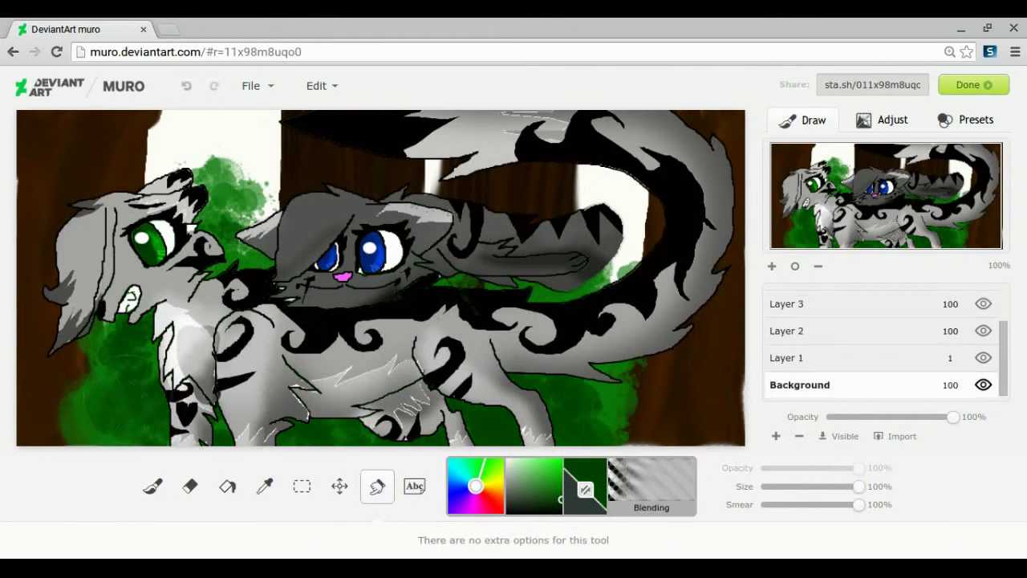
pyautogui.moveTo(241, 217); pyautogui.dragTo(229, 169)
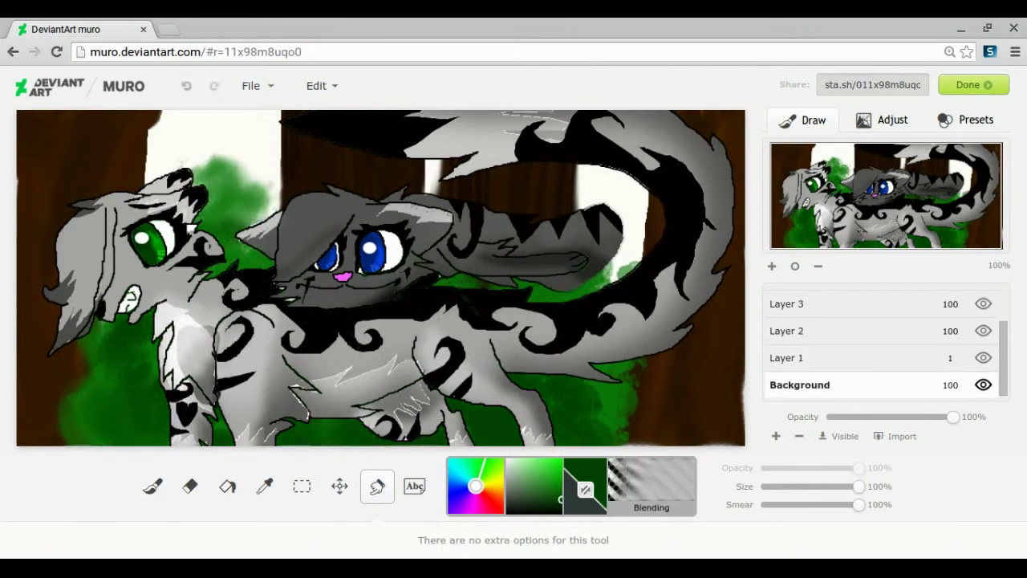
pyautogui.moveTo(618, 401); pyautogui.dragTo(522, 289)
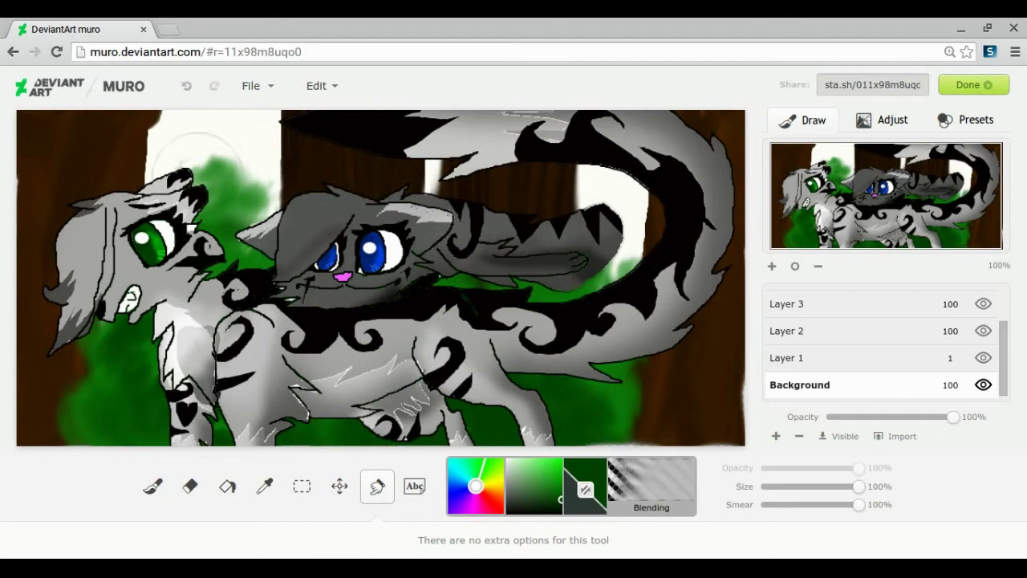
pyautogui.moveTo(171, 164); pyautogui.dragTo(241, 197)
# Step: Fill the remaining white gaps between the trunks with dark green using the Splatter brush
pyautogui.click(152, 487)
pyautogui.moveTo(195, 146)
pyautogui.mouseDown()
pyautogui.moveTo(217, 165)
pyautogui.moveTo(189, 163)
pyautogui.moveTo(261, 157)
pyautogui.mouseUp()
pyautogui.click(779, 487)
pyautogui.moveTo(433, 173); pyautogui.dragTo(425, 170)
pyautogui.moveTo(607, 193)
pyautogui.mouseDown()
pyautogui.moveTo(624, 202)
pyautogui.moveTo(595, 186)
pyautogui.moveTo(616, 231)
pyautogui.mouseUp()
# Step: Add very dark green splatter to the upper foliage with the brush at 35% size and blend it in
pyautogui.click(794, 487)
pyautogui.click(559, 508)
pyautogui.moveTo(216, 165); pyautogui.dragTo(245, 159)
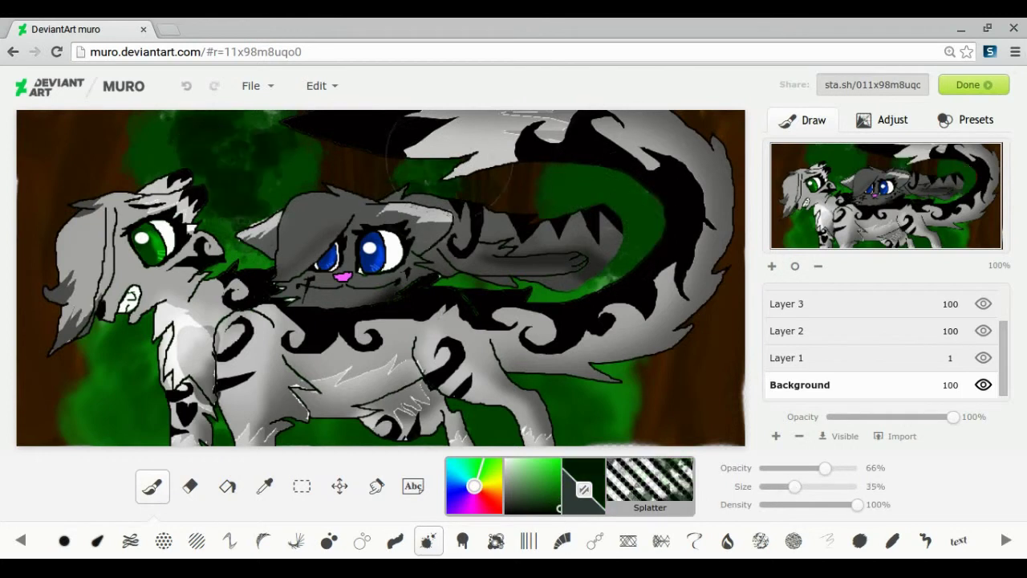
pyautogui.press('s')
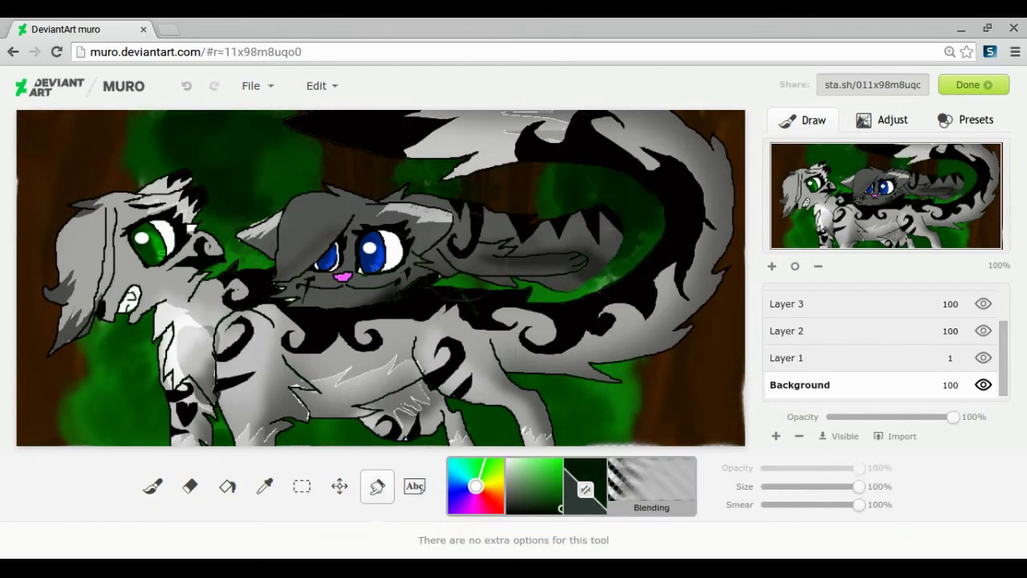
# Step: Hide Layer 2 and Layer 4 to expose the background painting
pyautogui.click(983, 330)
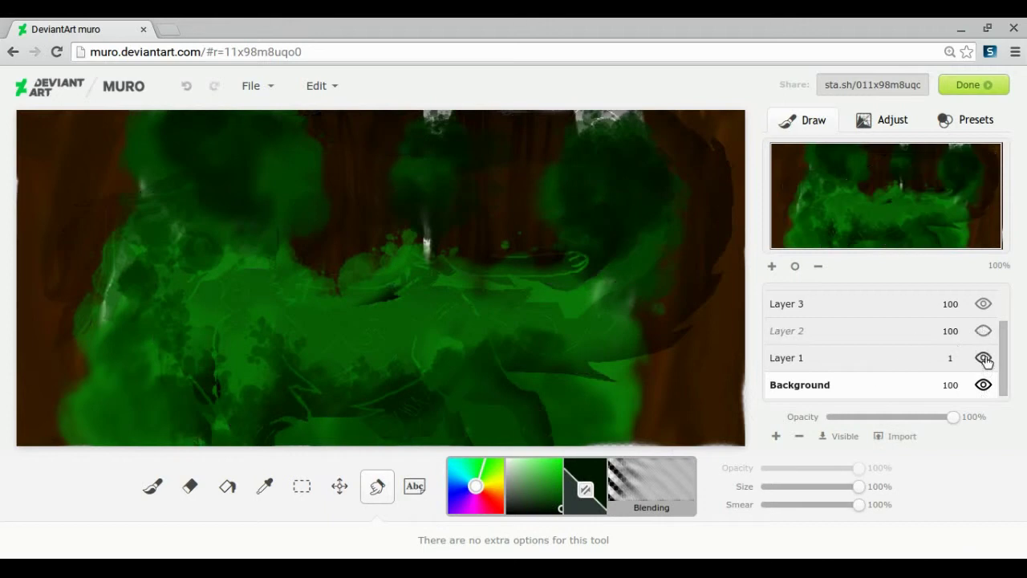
pyautogui.scroll(2, 964, 340)
pyautogui.click(983, 326)
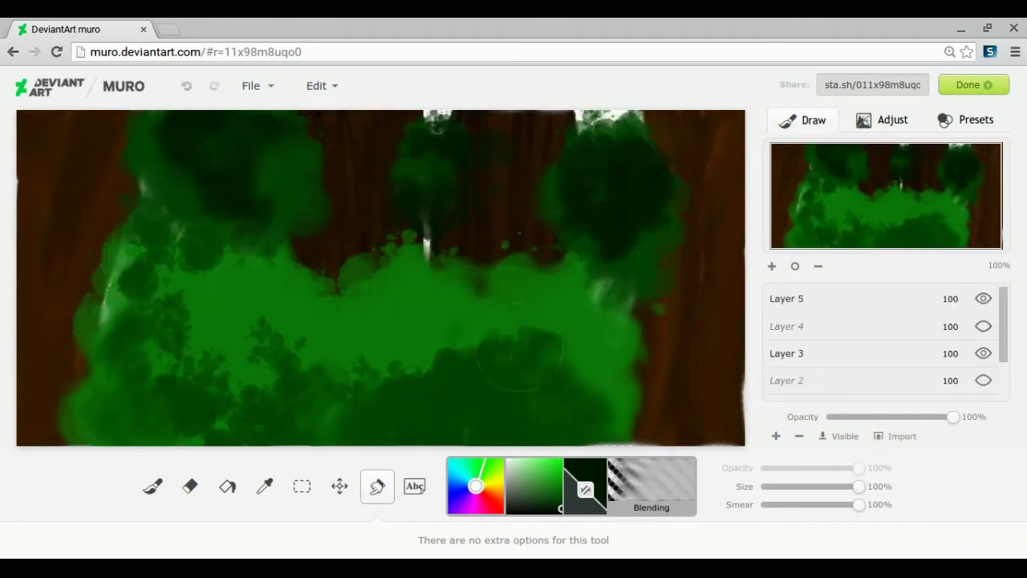
# Step: Blend the rough splatter edges and white gaps throughout the exposed foliage on the Background layer
pyautogui.moveTo(435, 120); pyautogui.dragTo(437, 152)
pyautogui.moveTo(136, 257); pyautogui.dragTo(104, 321)
pyautogui.moveTo(173, 321); pyautogui.dragTo(193, 369)
pyautogui.moveTo(281, 341)
pyautogui.mouseDown()
pyautogui.moveTo(277, 389)
pyautogui.moveTo(245, 441)
pyautogui.mouseUp()
pyautogui.moveTo(469, 345); pyautogui.dragTo(513, 335)
pyautogui.moveTo(546, 249); pyautogui.dragTo(498, 255)
pyautogui.moveTo(362, 264); pyautogui.dragTo(329, 285)
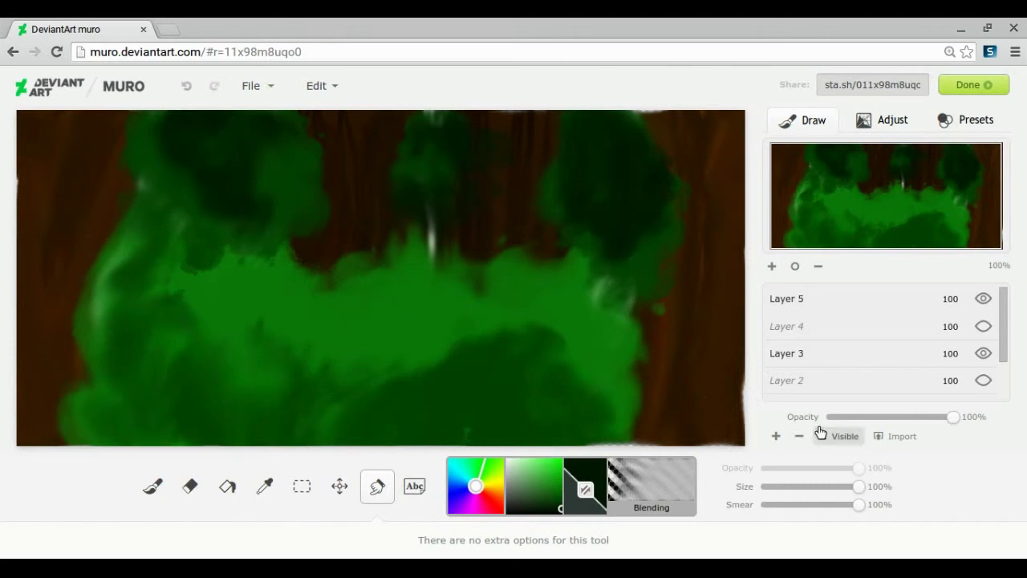
# Step: Show Layer 4 and Layer 2 again
pyautogui.click(983, 327)
pyautogui.click(984, 381)
pyautogui.scroll(-1, 984, 383)
pyautogui.scroll(1, 915, 385)
# Step: Lighten the standing cat's head and hair by erasing shading on Layer 4 at 67% opacity and 25% size
pyautogui.click(848, 382)
pyautogui.click(190, 487)
pyautogui.click(843, 327)
pyautogui.moveTo(804, 468); pyautogui.dragTo(827, 468)
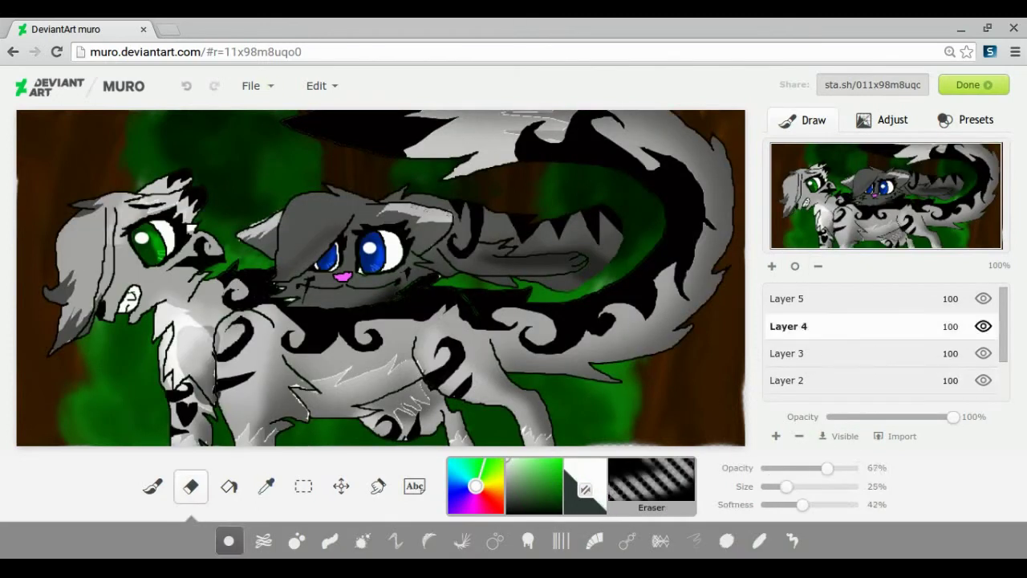
pyautogui.moveTo(120, 204); pyautogui.dragTo(64, 290)
pyautogui.moveTo(88, 260); pyautogui.dragTo(71, 329)
pyautogui.moveTo(120, 245); pyautogui.dragTo(119, 307)
pyautogui.moveTo(149, 213); pyautogui.dragTo(179, 184)
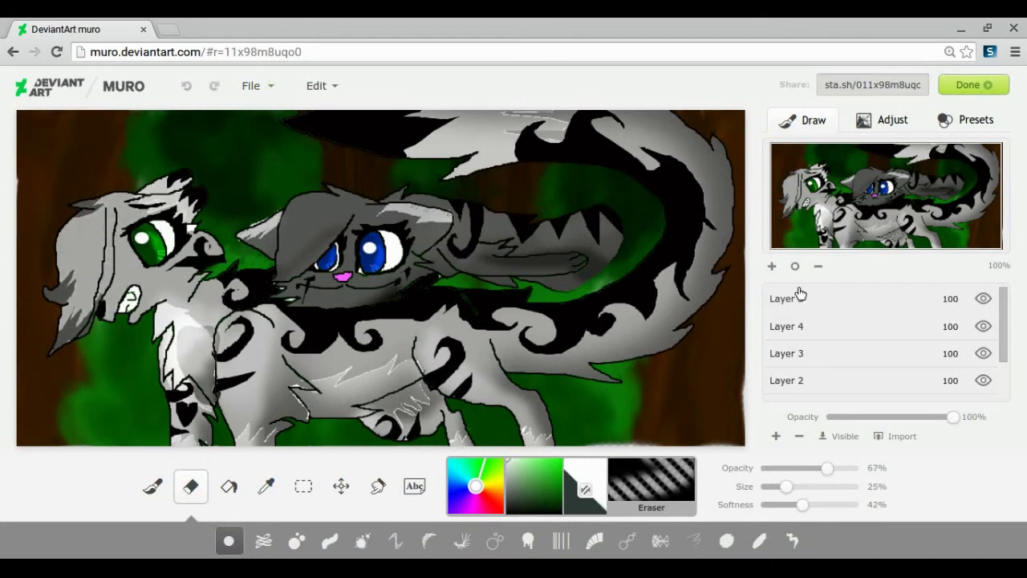
# Step: Erase more of the standing cat's shading on the head, body and tail of Layer 4 with a 14% eraser
pyautogui.scroll(-1, 883, 341)
pyautogui.moveTo(777, 488); pyautogui.dragTo(767, 487)
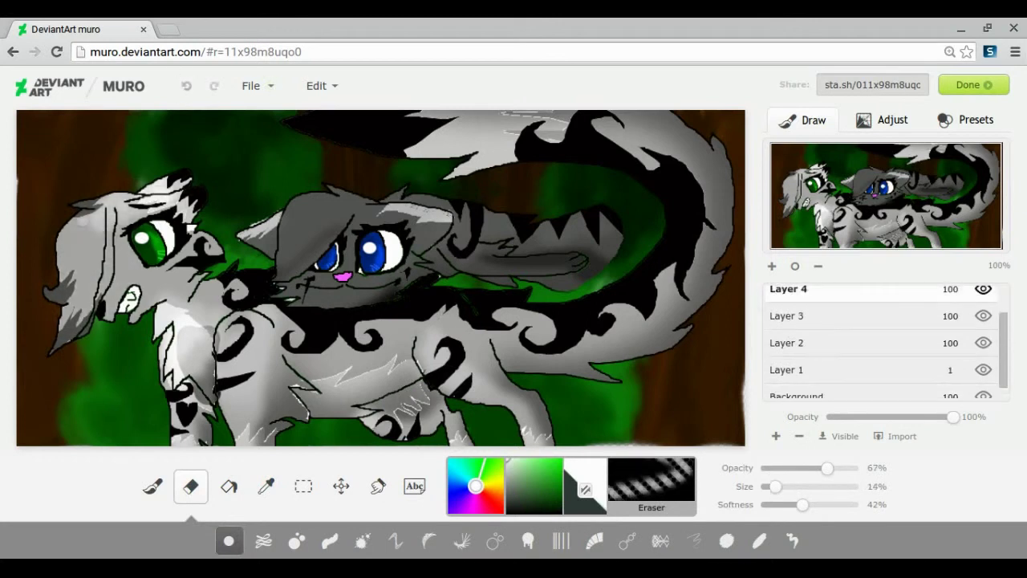
pyautogui.moveTo(120, 218)
pyautogui.mouseDown()
pyautogui.moveTo(117, 308)
pyautogui.moveTo(73, 331)
pyautogui.mouseUp()
pyautogui.moveTo(177, 261)
pyautogui.mouseDown()
pyautogui.moveTo(140, 313)
pyautogui.moveTo(237, 283)
pyautogui.moveTo(446, 319)
pyautogui.moveTo(547, 323)
pyautogui.moveTo(667, 272)
pyautogui.moveTo(486, 342)
pyautogui.moveTo(710, 215)
pyautogui.moveTo(602, 132)
pyautogui.moveTo(387, 139)
pyautogui.mouseUp()
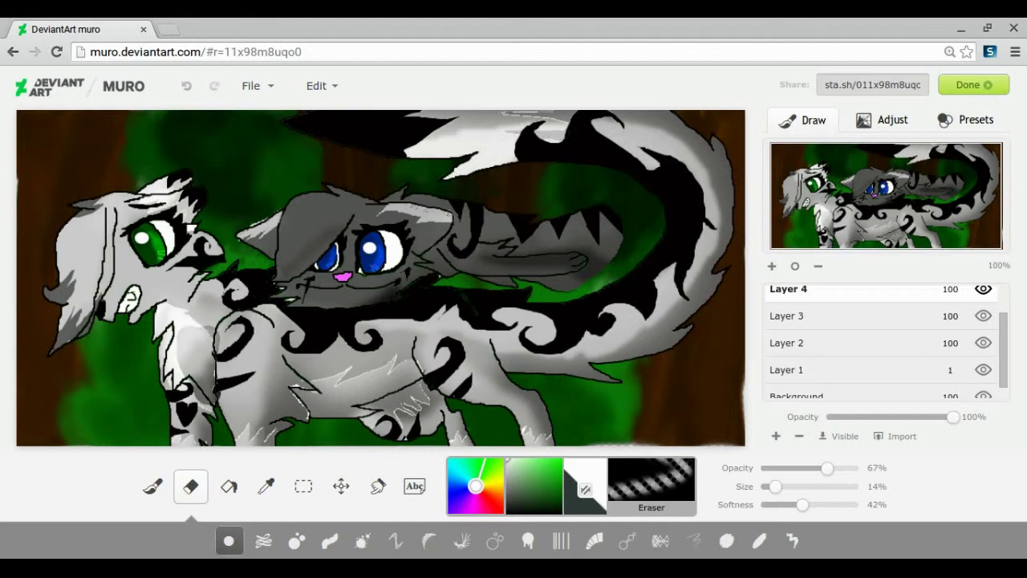
pyautogui.moveTo(671, 311); pyautogui.dragTo(621, 352)
# Step: Draw thin white whiskers on both cats on Layer 2 with the Basic brush at 0% size, 67% opacity and 100% softness
pyautogui.click(153, 486)
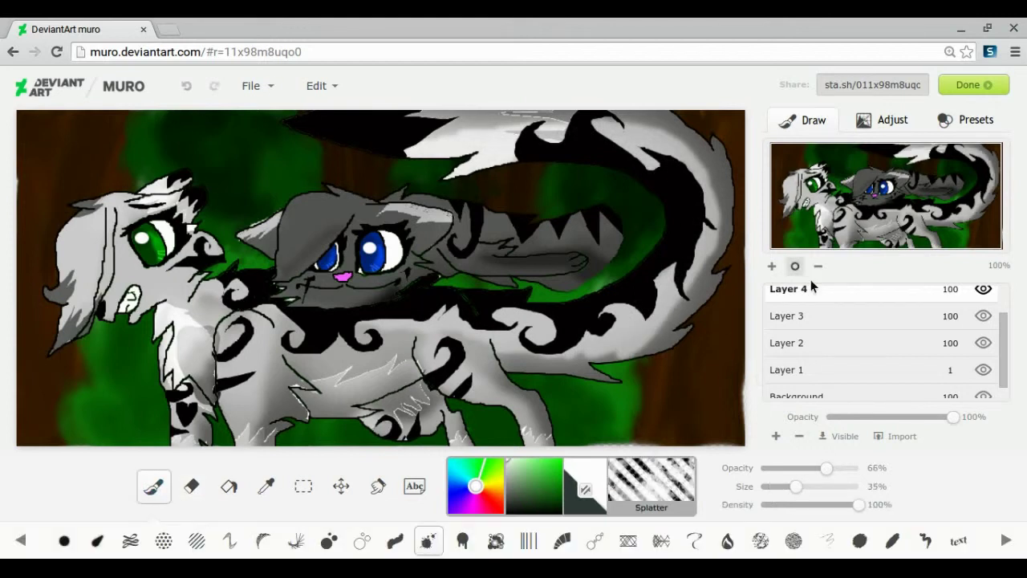
pyautogui.scroll(1, 989, 332)
pyautogui.click(935, 304)
pyautogui.click(72, 536)
pyautogui.moveTo(796, 469); pyautogui.dragTo(775, 470)
pyautogui.moveTo(767, 487); pyautogui.dragTo(860, 487)
pyautogui.scroll(-1, 830, 369)
pyautogui.click(830, 369)
pyautogui.click(790, 487)
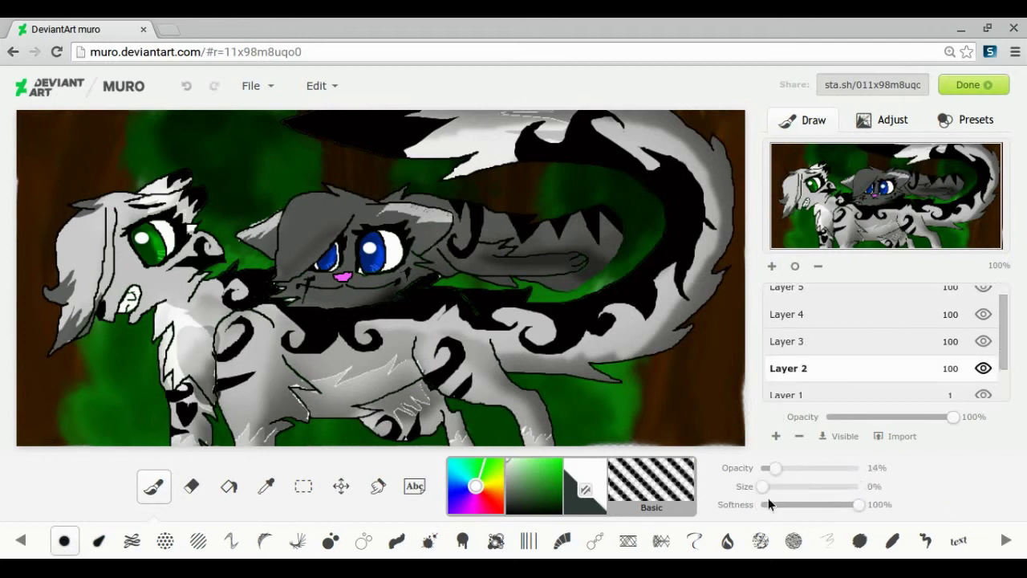
pyautogui.scroll(1, 827, 368)
pyautogui.scroll(-1, 826, 368)
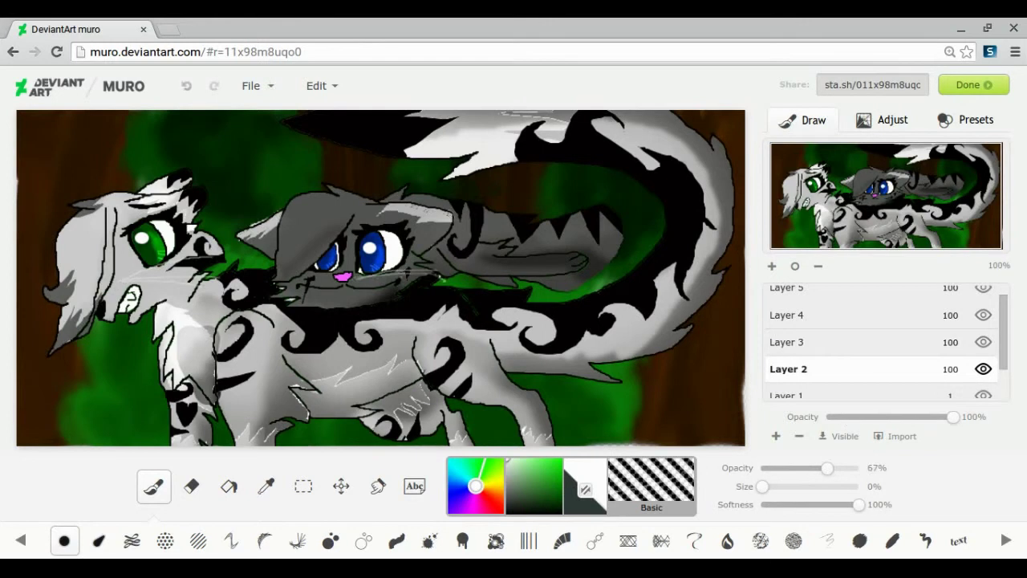
pyautogui.moveTo(826, 468); pyautogui.dragTo(773, 486)
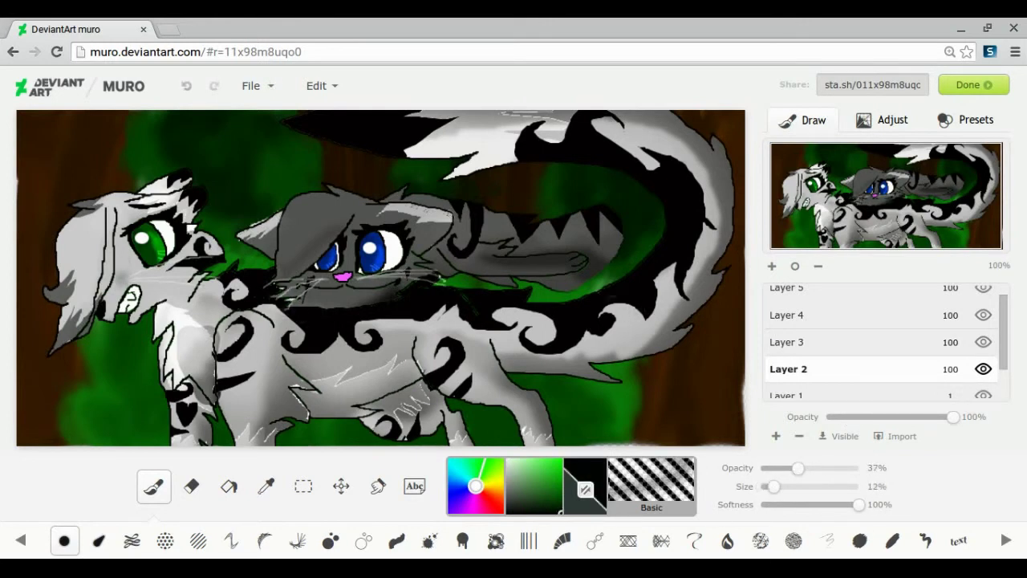
# Step: Fade the resting cat on Layer 2 with a 100% soft eraser, reducing it to 32% size and 27% opacity
pyautogui.click(191, 487)
pyautogui.click(796, 469)
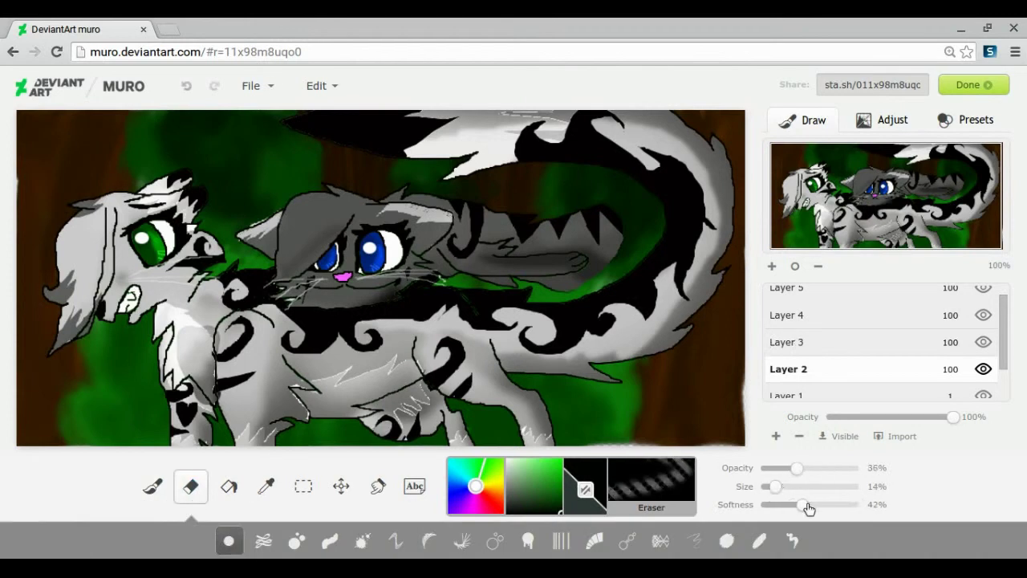
pyautogui.moveTo(774, 487); pyautogui.dragTo(859, 487)
pyautogui.moveTo(803, 504); pyautogui.dragTo(860, 504)
pyautogui.moveTo(349, 239)
pyautogui.mouseDown()
pyautogui.moveTo(293, 247)
pyautogui.moveTo(578, 234)
pyautogui.mouseUp()
pyautogui.moveTo(859, 486); pyautogui.dragTo(819, 486)
pyautogui.moveTo(566, 260); pyautogui.dragTo(616, 244)
pyautogui.moveTo(818, 487)
pyautogui.mouseDown()
pyautogui.moveTo(794, 487)
pyautogui.moveTo(778, 468)
pyautogui.moveTo(815, 468)
pyautogui.mouseUp()
pyautogui.moveTo(579, 229); pyautogui.dragTo(641, 246)
pyautogui.moveTo(814, 468)
pyautogui.mouseDown()
pyautogui.moveTo(833, 468)
pyautogui.moveTo(789, 468)
pyautogui.mouseUp()
pyautogui.moveTo(240, 228); pyautogui.dragTo(465, 214)
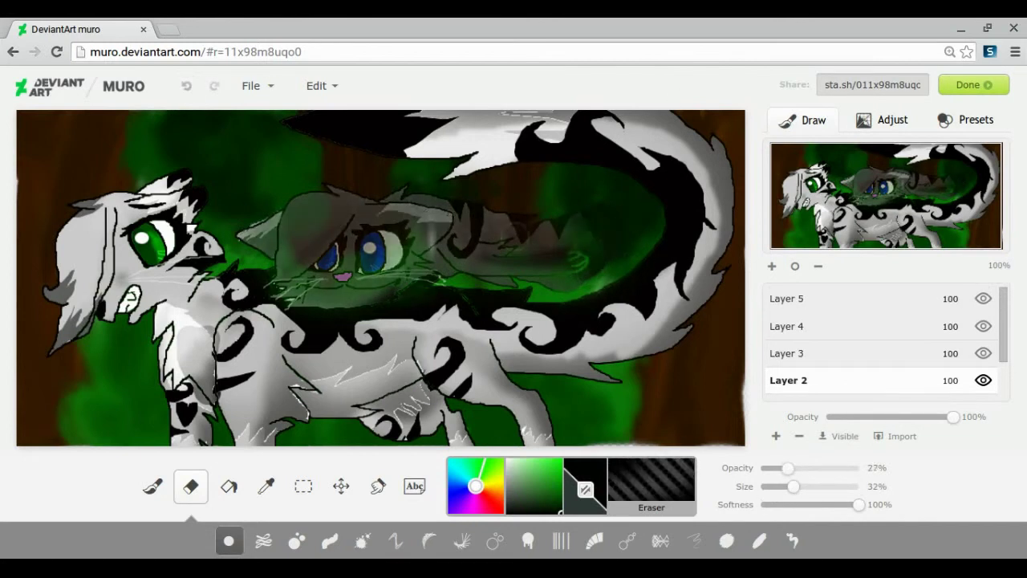
# Step: Tint the resting cat's eyes with sampled dark blue on Layer 3 using the Nightmare brush at 0% size and 11% opacity
pyautogui.click(791, 354)
pyautogui.click(457, 491)
pyautogui.click(266, 486)
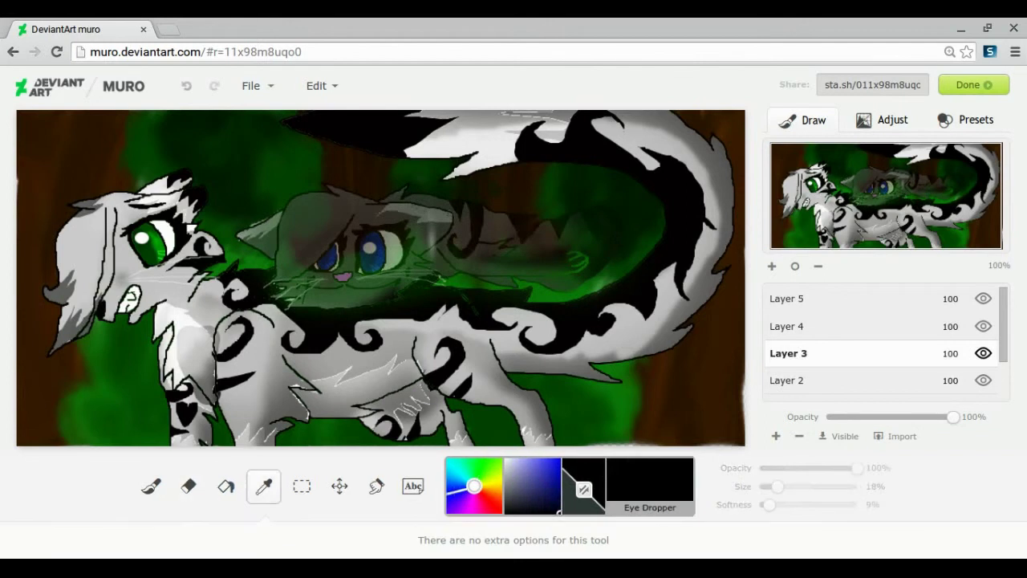
pyautogui.click(327, 258)
pyautogui.click(152, 487)
pyautogui.moveTo(793, 486)
pyautogui.mouseDown()
pyautogui.moveTo(763, 487)
pyautogui.moveTo(771, 468)
pyautogui.mouseUp()
pyautogui.moveTo(370, 239); pyautogui.dragTo(371, 274)
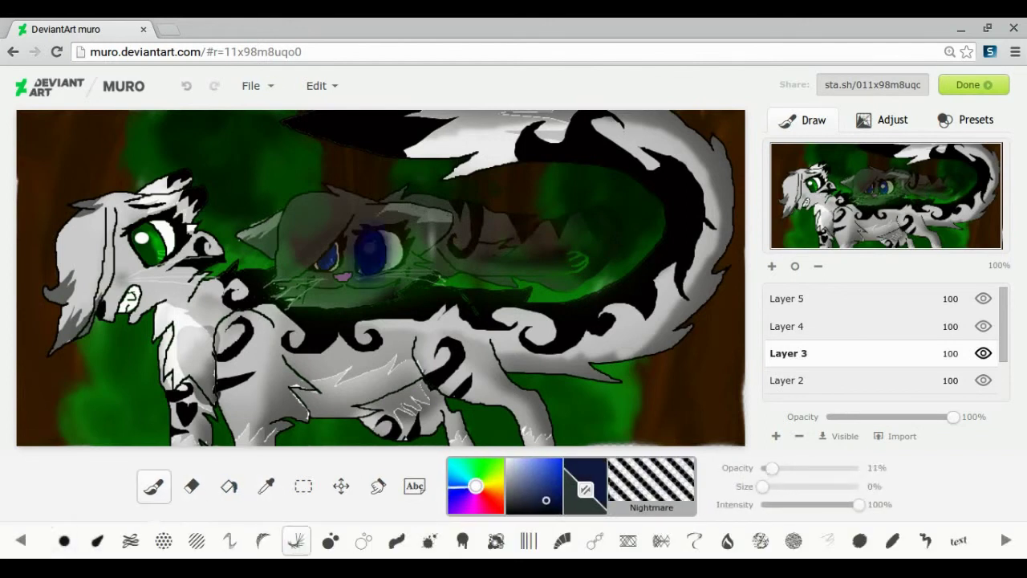
pyautogui.moveTo(325, 244); pyautogui.dragTo(323, 268)
# Step: Thin the dark blue tint over the resting cat's eyes with a low-opacity eraser
pyautogui.click(191, 486)
pyautogui.moveTo(788, 468); pyautogui.dragTo(779, 468)
pyautogui.click(370, 247)
pyautogui.moveTo(793, 487)
pyautogui.mouseDown()
pyautogui.moveTo(782, 486)
pyautogui.moveTo(823, 468)
pyautogui.moveTo(784, 468)
pyautogui.mouseUp()
pyautogui.click(370, 248)
pyautogui.moveTo(372, 241)
pyautogui.mouseDown()
pyautogui.moveTo(374, 269)
pyautogui.moveTo(325, 265)
pyautogui.mouseUp()
# Step: Try light Nightmare brush strokes and erasing over the resting cat on Layer 3
pyautogui.click(511, 464)
pyautogui.click(152, 487)
pyautogui.moveTo(273, 201)
pyautogui.mouseDown()
pyautogui.moveTo(446, 176)
pyautogui.moveTo(497, 192)
pyautogui.moveTo(281, 233)
pyautogui.moveTo(321, 277)
pyautogui.moveTo(594, 240)
pyautogui.moveTo(521, 297)
pyautogui.mouseUp()
pyautogui.click(191, 487)
pyautogui.moveTo(784, 468); pyautogui.dragTo(827, 468)
pyautogui.moveTo(289, 152)
pyautogui.mouseDown()
pyautogui.moveTo(224, 191)
pyautogui.moveTo(376, 128)
pyautogui.mouseUp()
pyautogui.click(186, 86)
# Step: Paint a sampled dark green glow over the standing cat's eye with the Nightmare brush at 27% opacity
pyautogui.click(266, 486)
pyautogui.click(321, 432)
pyautogui.click(152, 486)
pyautogui.moveTo(772, 468); pyautogui.dragTo(790, 470)
pyautogui.moveTo(161, 253); pyautogui.dragTo(146, 250)
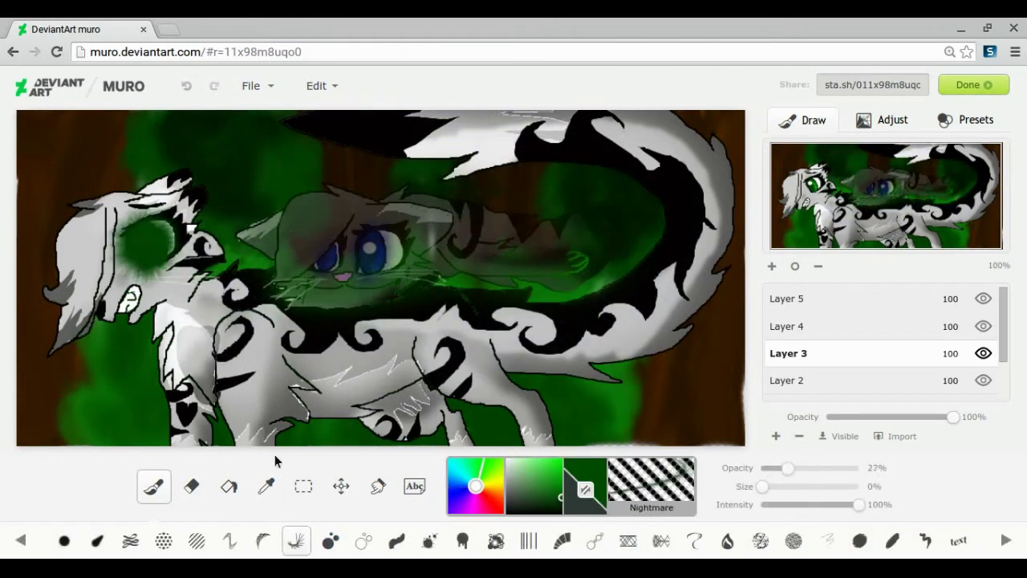
# Step: Thin the green glow over the standing cat's eye with a soft 20% eraser, settling on 39% opacity
pyautogui.click(191, 486)
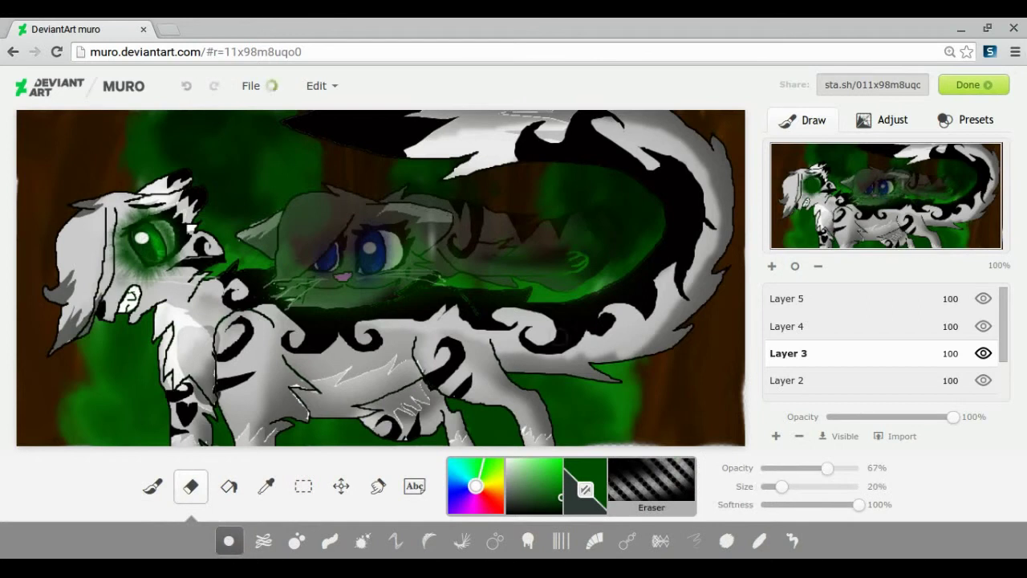
pyautogui.moveTo(827, 468); pyautogui.dragTo(777, 468)
pyautogui.moveTo(136, 220); pyautogui.dragTo(137, 269)
pyautogui.click(794, 468)
pyautogui.moveTo(135, 229)
pyautogui.mouseDown()
pyautogui.moveTo(153, 261)
pyautogui.moveTo(165, 237)
pyautogui.moveTo(171, 262)
pyautogui.mouseUp()
pyautogui.click(809, 468)
pyautogui.hotkey('ctrl', 'z')
pyautogui.moveTo(809, 468); pyautogui.dragTo(799, 468)
pyautogui.moveTo(135, 219); pyautogui.dragTo(135, 277)
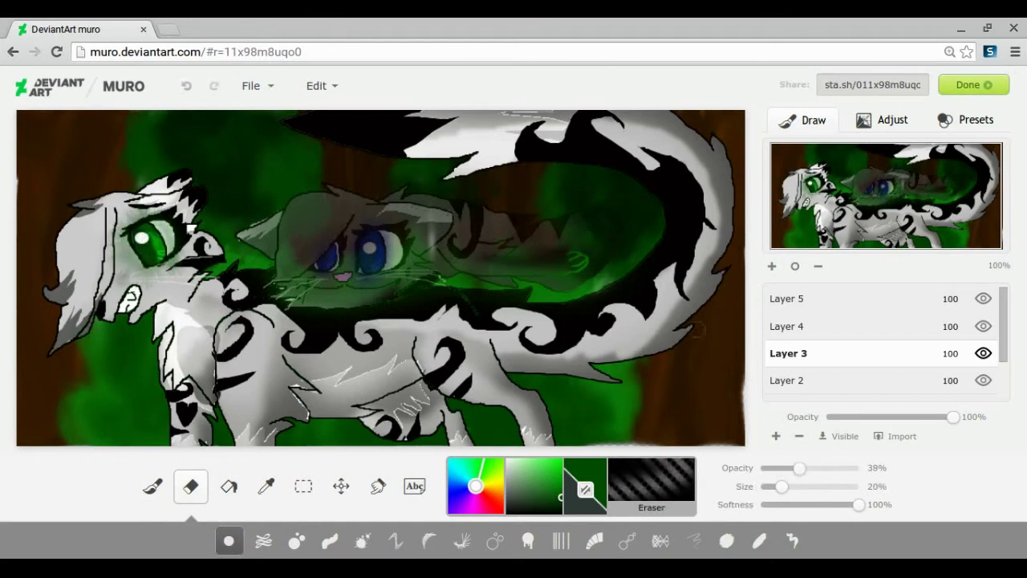
# Step: Try a soft white haze over the scene on Layer 5 with the Basic brush at 23% opacity
pyautogui.click(843, 329)
pyautogui.click(841, 300)
pyautogui.moveTo(521, 472); pyautogui.dragTo(451, 458)
pyautogui.click(153, 486)
pyautogui.click(66, 541)
pyautogui.click(784, 468)
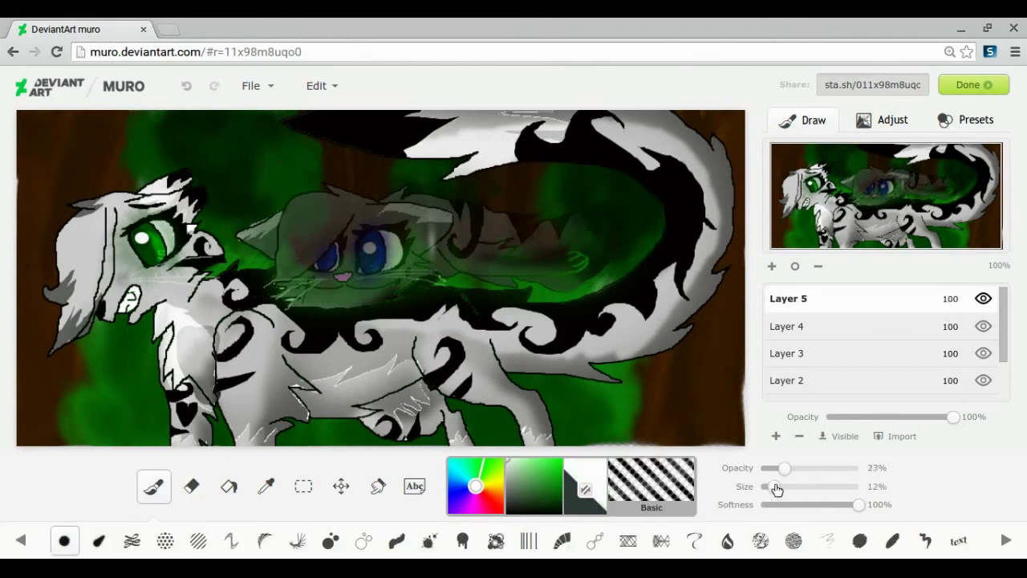
pyautogui.moveTo(774, 486); pyautogui.dragTo(867, 487)
pyautogui.moveTo(40, 197)
pyautogui.mouseDown()
pyautogui.moveTo(144, 100)
pyautogui.moveTo(261, 120)
pyautogui.moveTo(313, 209)
pyautogui.moveTo(581, 238)
pyautogui.moveTo(361, 276)
pyautogui.moveTo(622, 241)
pyautogui.moveTo(276, 241)
pyautogui.mouseUp()
pyautogui.click(191, 85)
pyautogui.click(191, 86)
# Step: Erase the blue and green tints from both cats' eyes on Layer 3 with the eraser at 100% opacity and size
pyautogui.click(843, 354)
pyautogui.click(191, 486)
pyautogui.moveTo(780, 486); pyautogui.dragTo(865, 487)
pyautogui.moveTo(383, 255); pyautogui.dragTo(325, 260)
pyautogui.moveTo(164, 237); pyautogui.dragTo(145, 257)
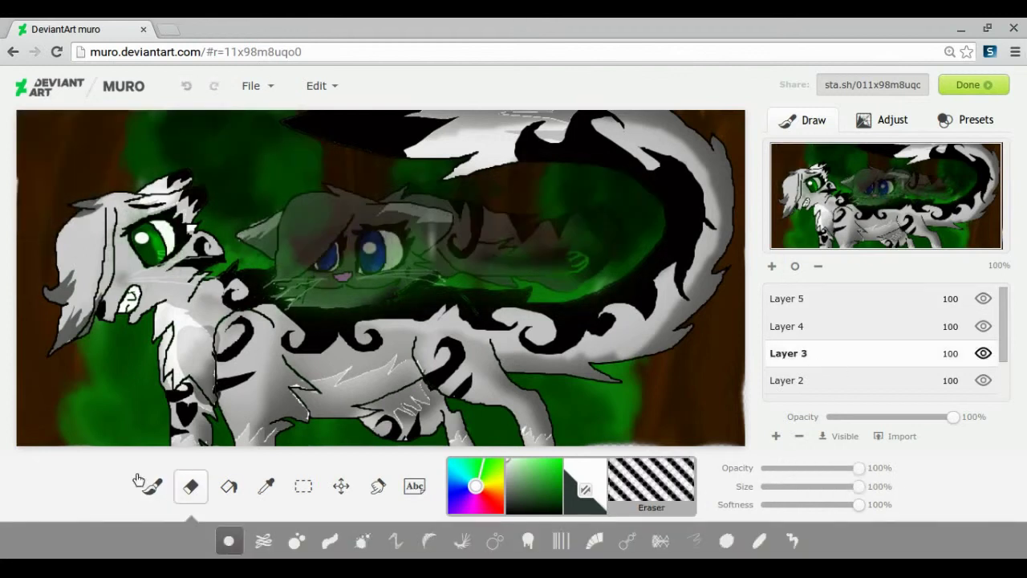
# Step: Tint the standing cat's eye with sampled dark green using the soft Basic brush at 25% size and thin it with the eraser
pyautogui.click(265, 486)
pyautogui.press('b')
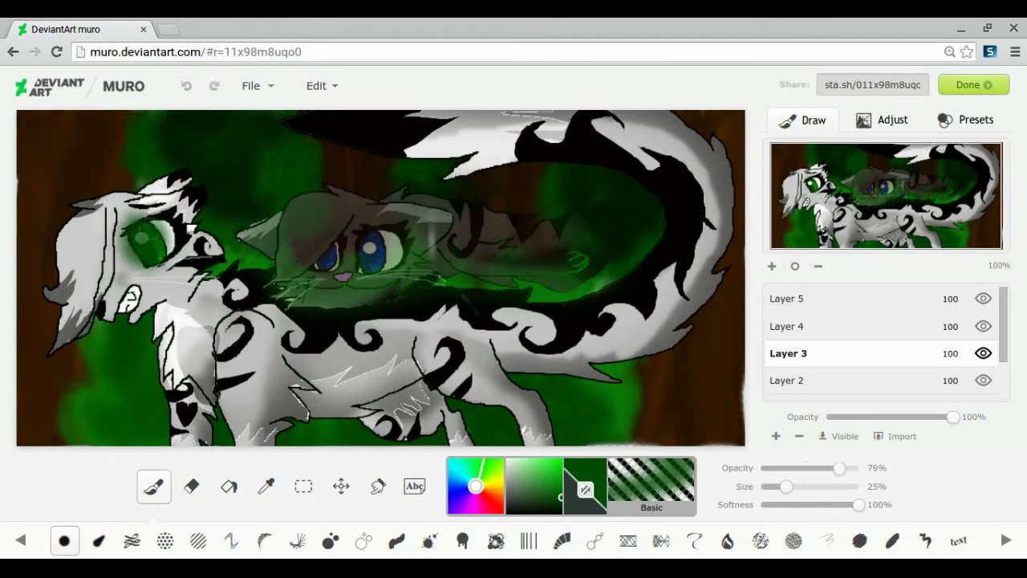
pyautogui.press('e')
pyautogui.moveTo(810, 474); pyautogui.dragTo(785, 469)
# Step: Tint the resting cat's eyes with sampled dark blue using the soft Basic brush at 25% size and thin it with the eraser
pyautogui.press('i')
pyautogui.press('b')
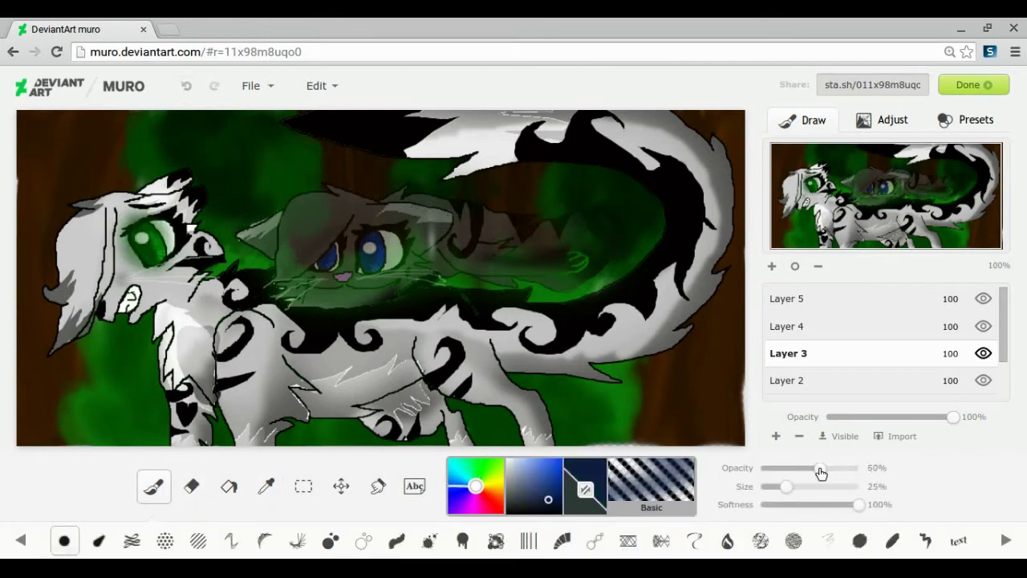
pyautogui.press('e')
pyautogui.moveTo(773, 468); pyautogui.dragTo(768, 468)
# Step: Try a white haze behind the cats on Layer 3 with the Basic brush at 11% opacity and 100% size
pyautogui.click(878, 299)
pyautogui.press('b')
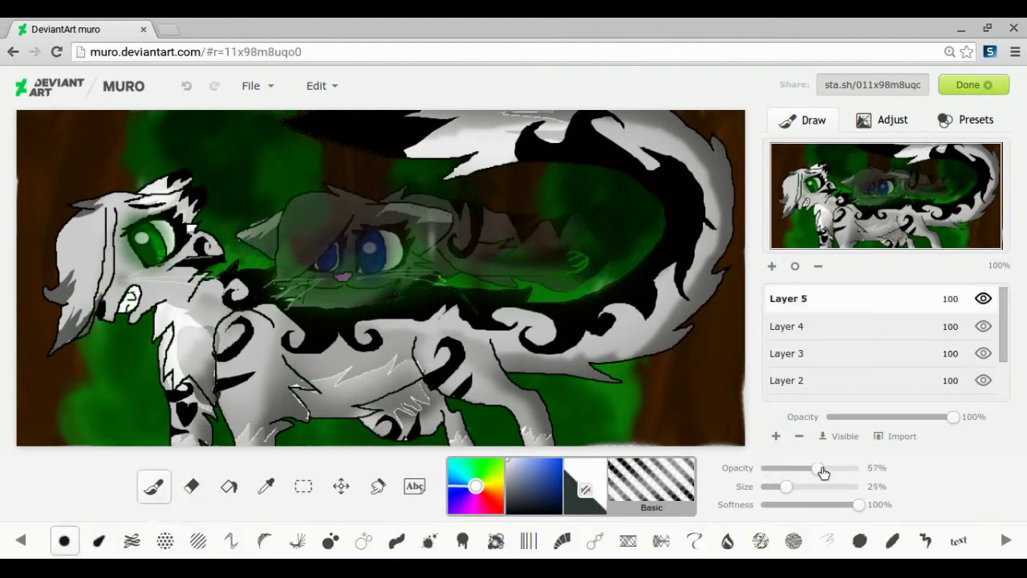
pyautogui.click(875, 353)
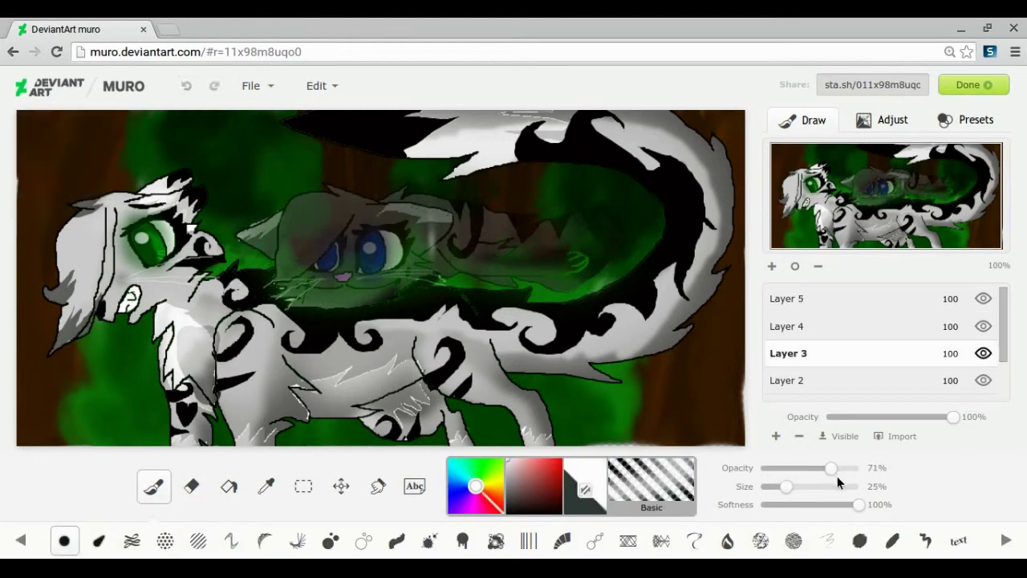
pyautogui.moveTo(831, 468)
pyautogui.mouseDown()
pyautogui.moveTo(772, 468)
pyautogui.moveTo(859, 486)
pyautogui.mouseUp()
pyautogui.moveTo(291, 213); pyautogui.dragTo(594, 240)
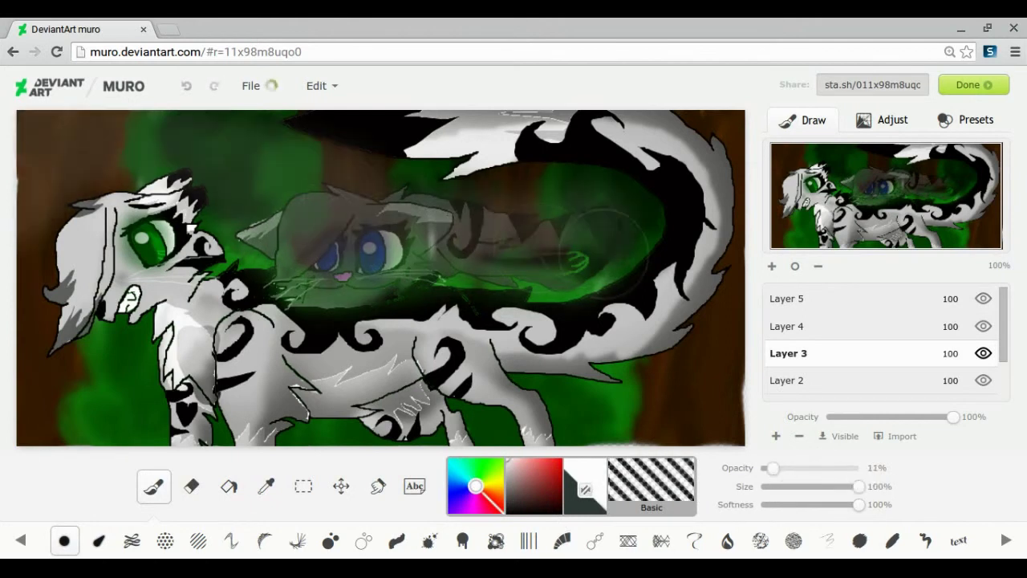
pyautogui.click(186, 86)
# Step: Paint a soft white haze across the upper background and resting cat on Layer 5 at 20% opacity and 100% size
pyautogui.click(879, 299)
pyautogui.moveTo(60, 157)
pyautogui.mouseDown()
pyautogui.moveTo(251, 144)
pyautogui.moveTo(594, 237)
pyautogui.mouseUp()
pyautogui.moveTo(773, 468)
pyautogui.mouseDown()
pyautogui.moveTo(801, 467)
pyautogui.moveTo(781, 468)
pyautogui.mouseUp()
pyautogui.click(189, 86)
pyautogui.moveTo(56, 148)
pyautogui.mouseDown()
pyautogui.moveTo(353, 225)
pyautogui.moveTo(595, 239)
pyautogui.mouseUp()
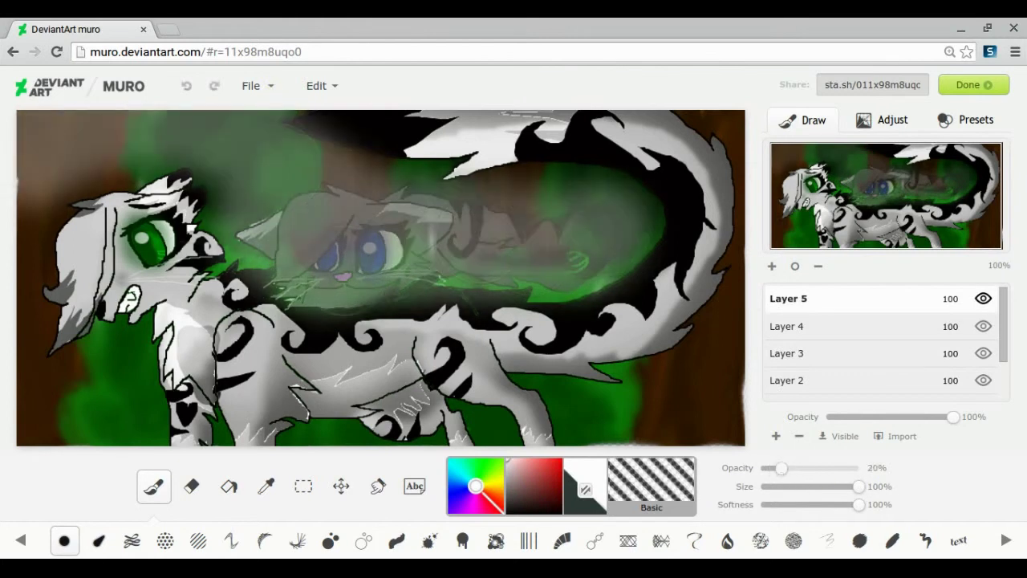
pyautogui.moveTo(56, 151)
pyautogui.mouseDown()
pyautogui.moveTo(233, 160)
pyautogui.moveTo(604, 239)
pyautogui.mouseUp()
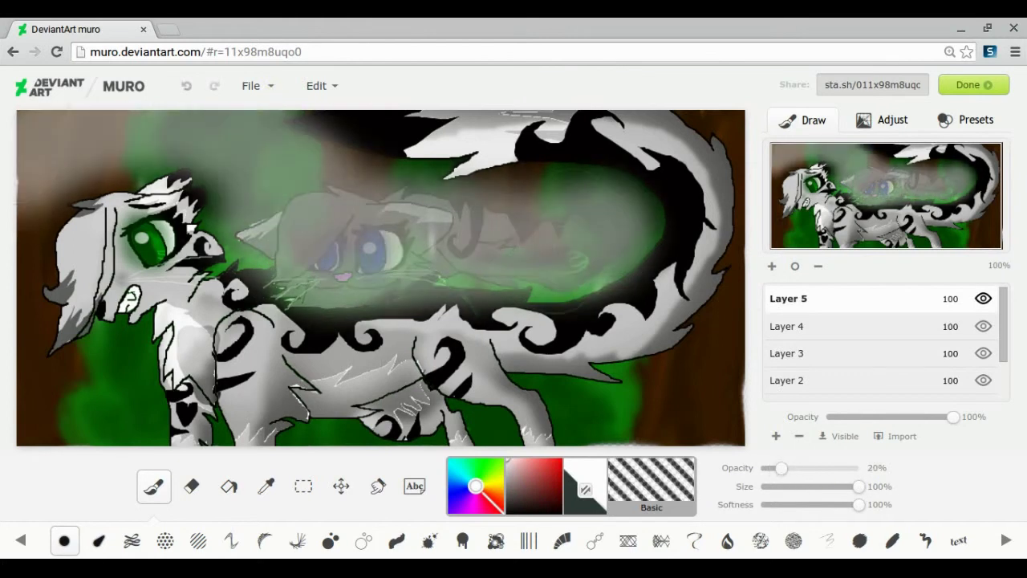
# Step: Spread the white haze across the resting cat and try a thin orange stroke on its body at 20% opacity and 9% size
pyautogui.moveTo(281, 222); pyautogui.dragTo(558, 236)
pyautogui.click(501, 486)
pyautogui.click(559, 473)
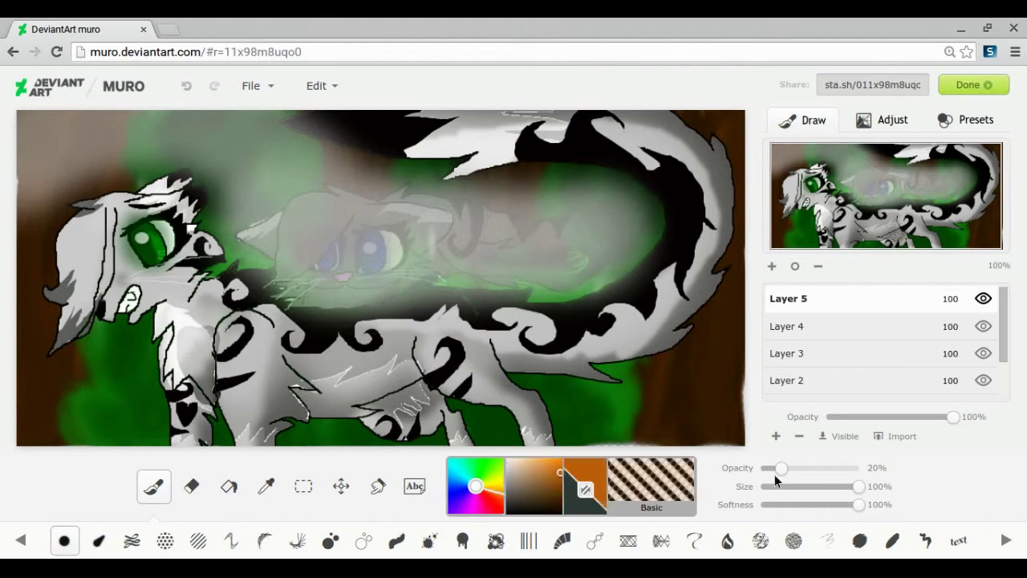
pyautogui.click(768, 486)
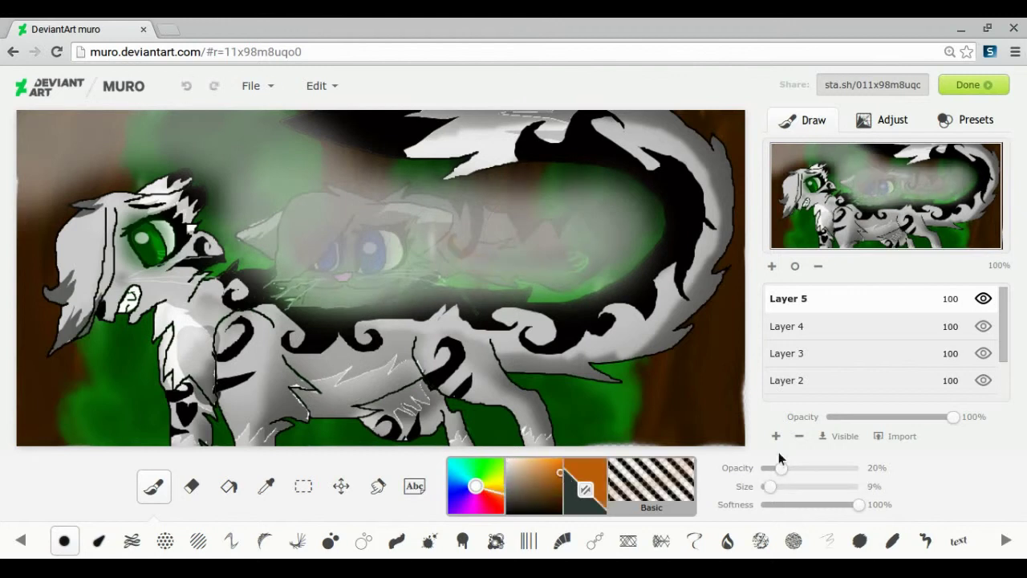
pyautogui.click(183, 92)
# Step: Paint a soft orange glow inside the tail curve at 33% opacity and 64% size, and thin it with the eraser at 6% opacity
pyautogui.click(794, 468)
pyautogui.click(824, 487)
pyautogui.moveTo(563, 244); pyautogui.dragTo(640, 217)
pyautogui.click(185, 88)
pyautogui.moveTo(552, 244); pyautogui.dragTo(612, 229)
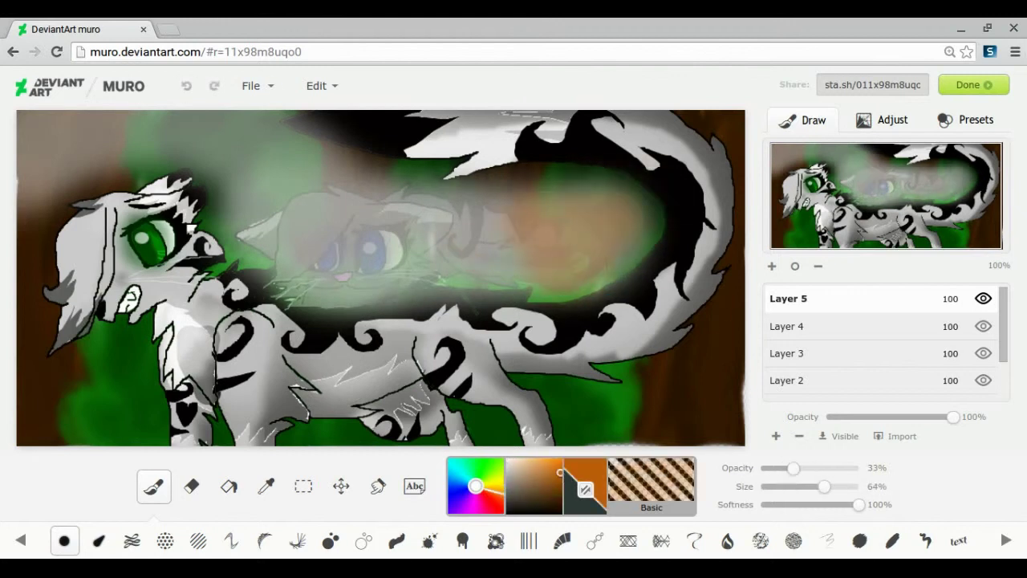
pyautogui.click(776, 486)
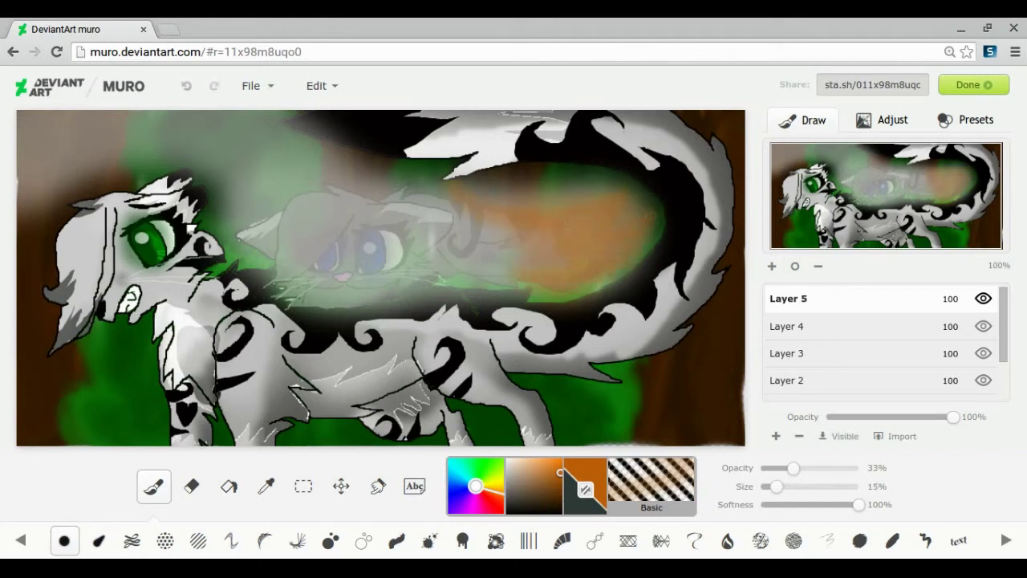
pyautogui.click(191, 485)
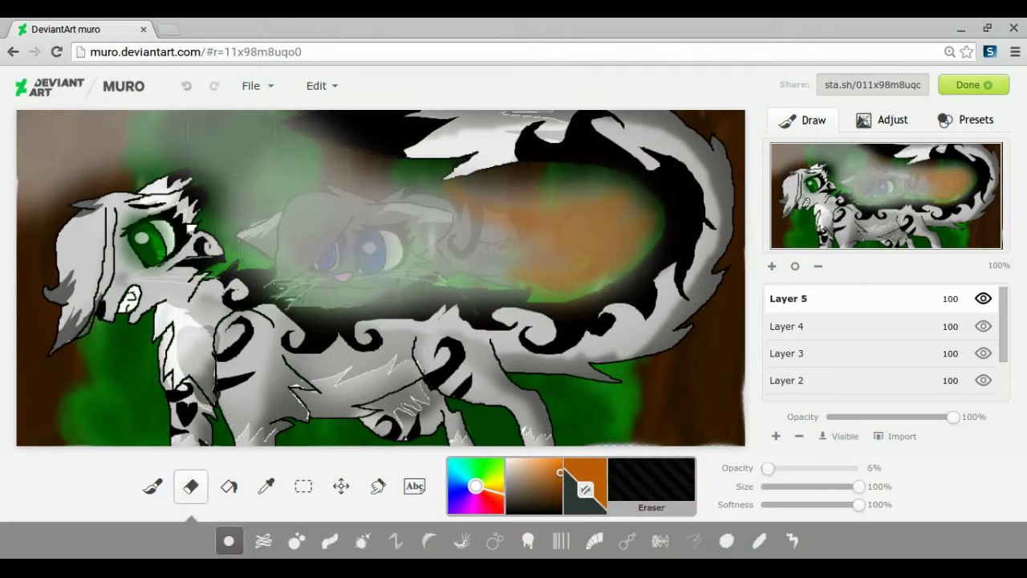
pyautogui.press('b')
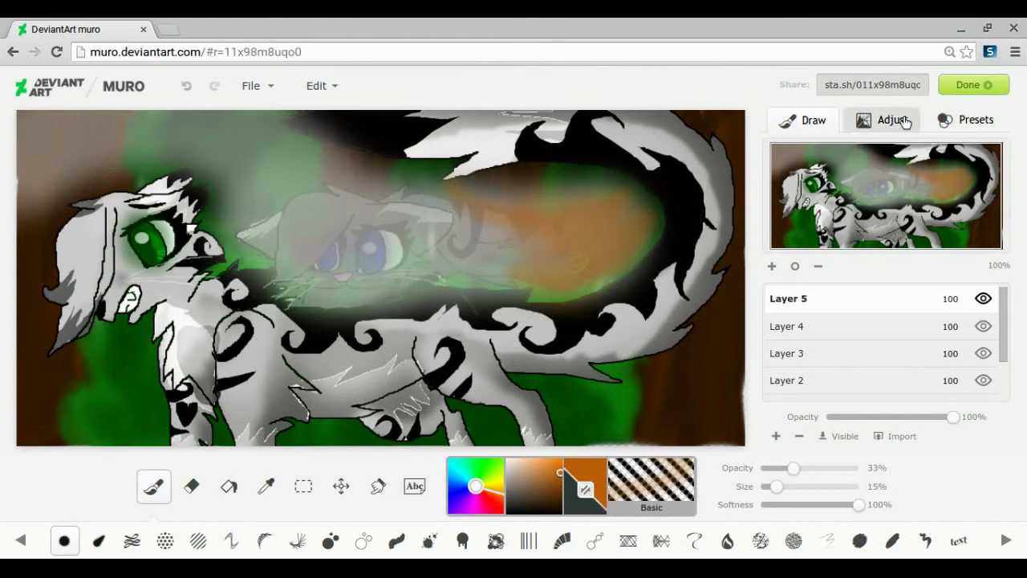
# Step: Set up the Text brush in blue with the text "I'm always with you Silverfur!"
pyautogui.click(957, 540)
pyautogui.click(451, 486)
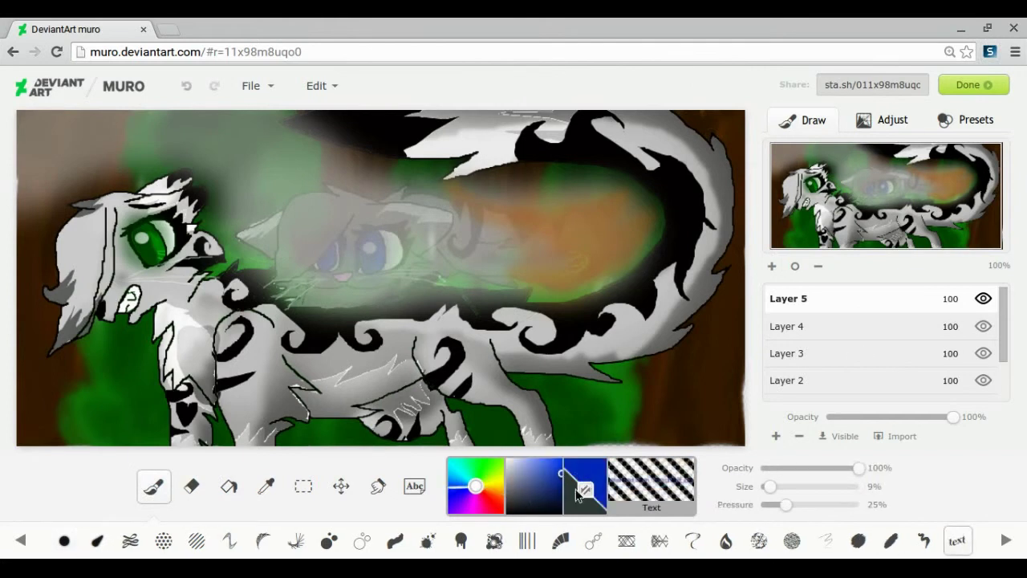
pyautogui.click(1006, 543)
pyautogui.click(414, 485)
pyautogui.click(123, 506)
pyautogui.click(231, 506)
pyautogui.press('BackSpace')
pyautogui.press('BackSpace')
pyautogui.press('BackSpace')
pyautogui.press('BackSpace')
pyautogui.press('BackSpace')
pyautogui.press('BackSpace')
pyautogui.press('BackSpace')
pyautogui.press('BackSpace')
pyautogui.press('BackSpace')
pyautogui.press('BackSpace')
pyautogui.press('BackSpace')
pyautogui.press('BackSpace')
pyautogui.press('BackSpace')
pyautogui.press('BackSpace')
pyautogui.press('BackSpace')
pyautogui.press('BackSpace')
pyautogui.press('BackSpace')
pyautogui.press('BackSpace')
pyautogui.press('BackSpace')
pyautogui.press('BackSpace')
pyautogui.press('BackSpace')
pyautogui.write("I'm always with you Silverfur!")
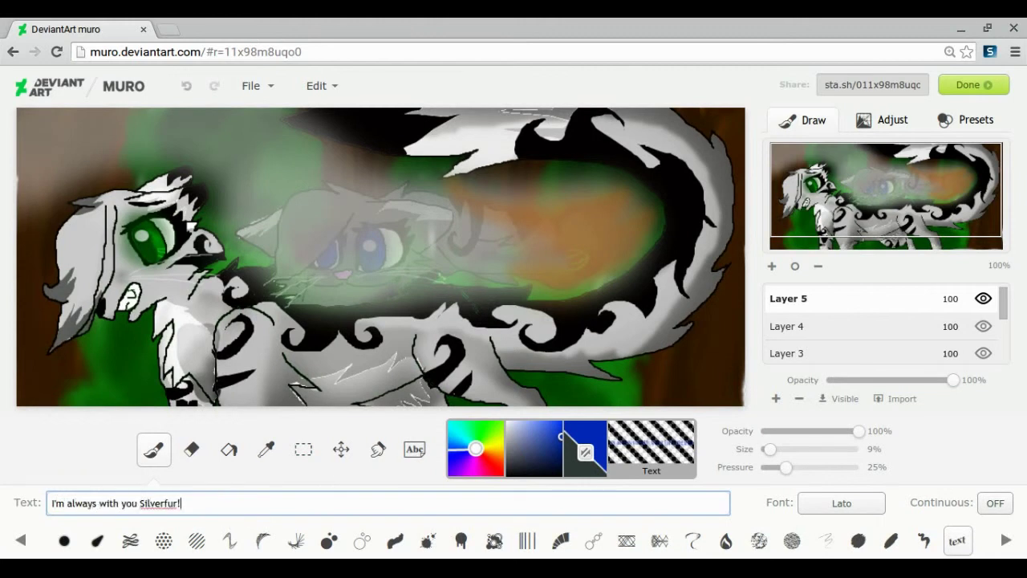
pyautogui.click(64, 541)
pyautogui.click(958, 542)
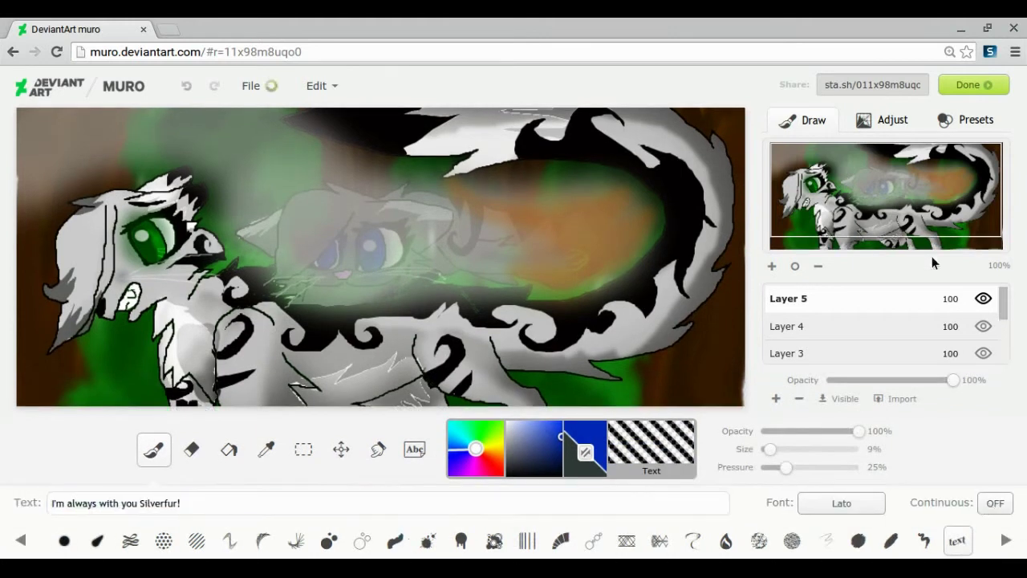
# Step: Set the Text brush's font to Cambo
pyautogui.click(839, 504)
pyautogui.scroll(-15, 381, 300)
pyautogui.scroll(1, 378, 284)
pyautogui.click(353, 253)
pyautogui.scroll(2, 332, 330)
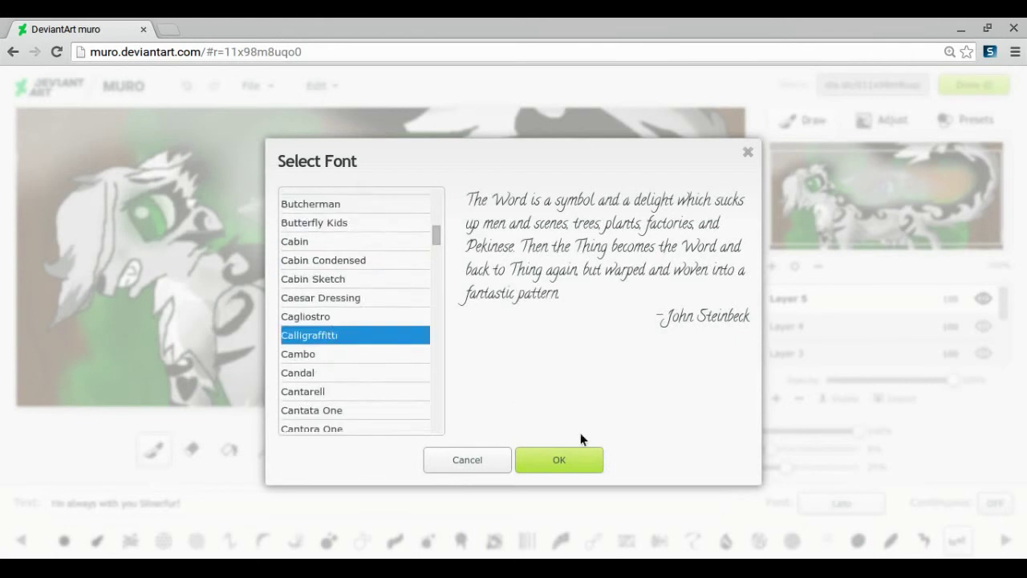
pyautogui.click(349, 223)
pyautogui.click(337, 241)
pyautogui.click(316, 279)
pyautogui.click(321, 298)
pyautogui.click(333, 370)
pyautogui.click(334, 356)
pyautogui.click(559, 460)
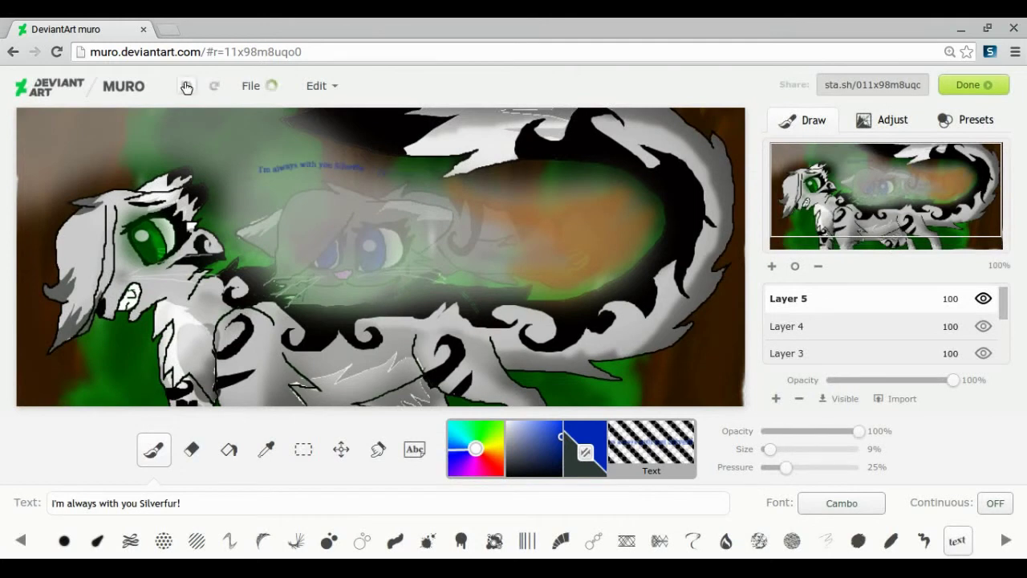
# Step: Place the blue text above the resting cat's head at 12% size and 100% pressure, undoing the smaller trial text
pyautogui.moveTo(770, 451); pyautogui.dragTo(859, 467)
pyautogui.moveTo(772, 451)
pyautogui.mouseDown()
pyautogui.moveTo(858, 451)
pyautogui.moveTo(778, 454)
pyautogui.mouseUp()
pyautogui.click(187, 86)
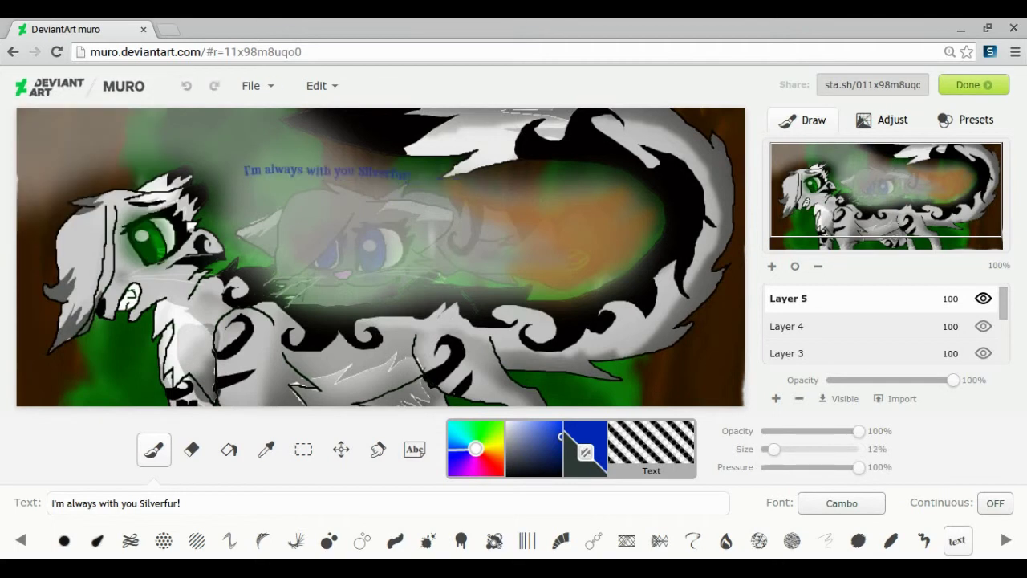
# Step: Sample dark green from the foliage for the Text brush and replace its text with "Ok, Greyflower. I know now"
pyautogui.click(266, 450)
pyautogui.click(128, 357)
pyautogui.click(143, 488)
pyautogui.click(330, 502)
pyautogui.press('BackSpace')
pyautogui.press('BackSpace')
pyautogui.press('BackSpace')
pyautogui.press('BackSpace')
pyautogui.press('BackSpace')
pyautogui.press('BackSpace')
pyautogui.press('BackSpace')
pyautogui.press('BackSpace')
pyautogui.press('BackSpace')
pyautogui.press('BackSpace')
pyautogui.press('BackSpace')
pyautogui.press('BackSpace')
pyautogui.press('BackSpace')
pyautogui.press('BackSpace')
pyautogui.press('BackSpace')
pyautogui.press('BackSpace')
pyautogui.press('BackSpace')
pyautogui.press('BackSpace')
pyautogui.press('BackSpace')
pyautogui.press('BackSpace')
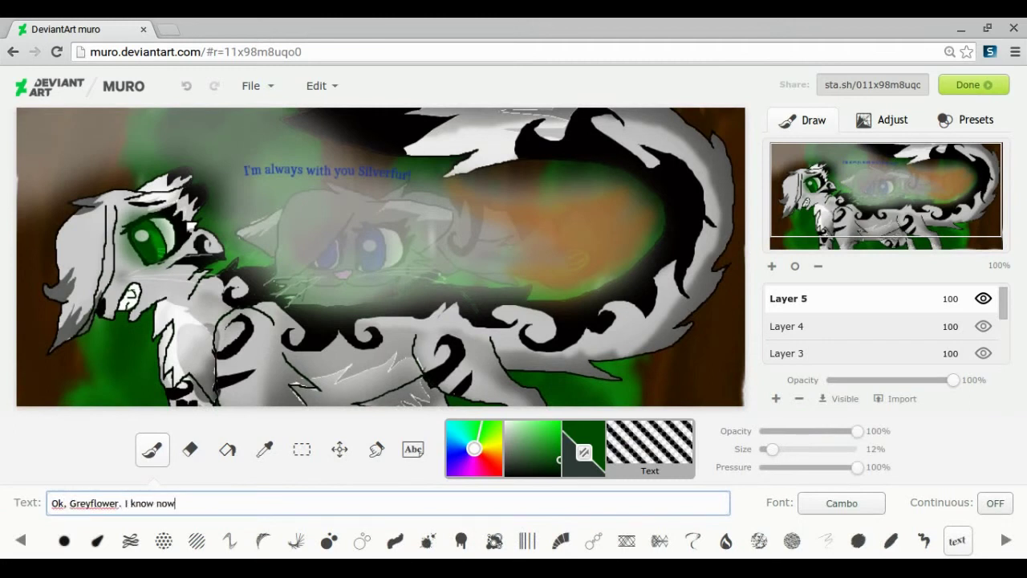
# Step: Try the green text beside the standing cat's chest, undo it, and place the text above that cat's head
pyautogui.moveTo(29, 366); pyautogui.dragTo(66, 364)
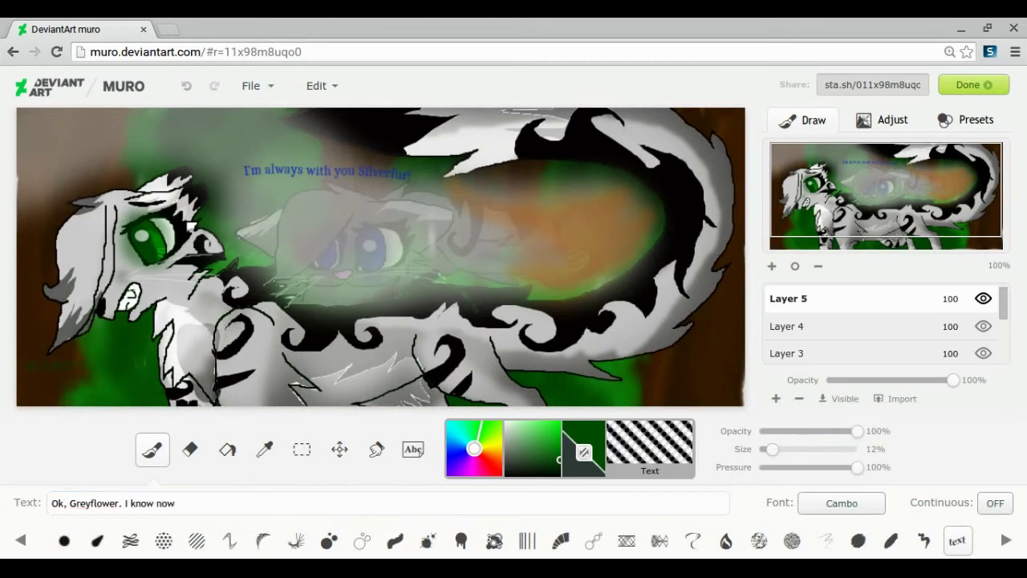
pyautogui.hotkey('ctrl', 'z')
pyautogui.hotkey('ctrl', 'z')
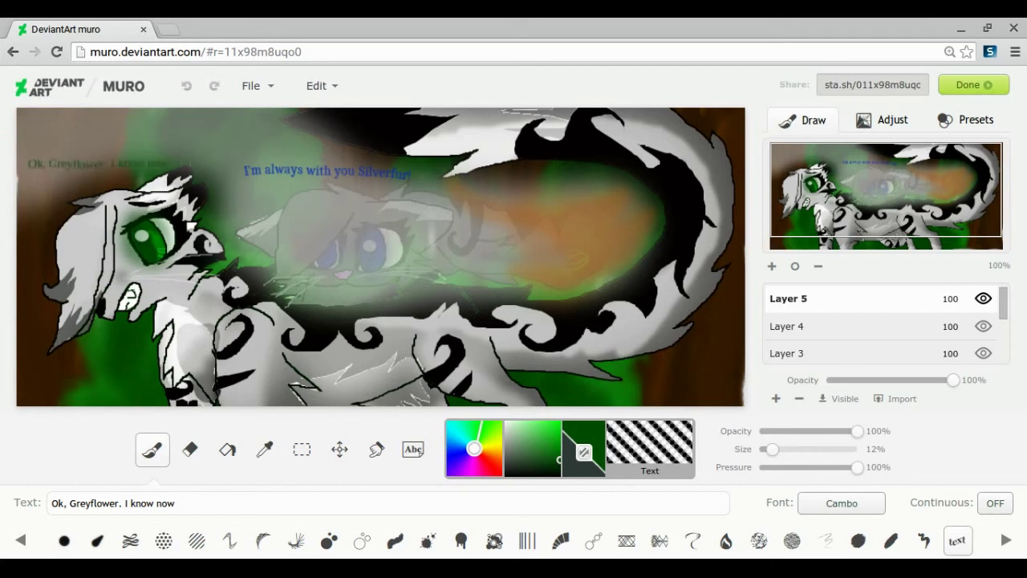
# Step: Try moving the artwork on Layer 5 with the Move tool, and undo the move
pyautogui.click(340, 449)
pyautogui.moveTo(286, 270)
pyautogui.mouseDown()
pyautogui.moveTo(327, 334)
pyautogui.moveTo(468, 439)
pyautogui.mouseUp()
pyautogui.click(187, 88)
pyautogui.click(185, 89)
# Step: Add a new layer above Layer 5 and prepare the Blending tool at 100% size and 100% smear
pyautogui.click(377, 486)
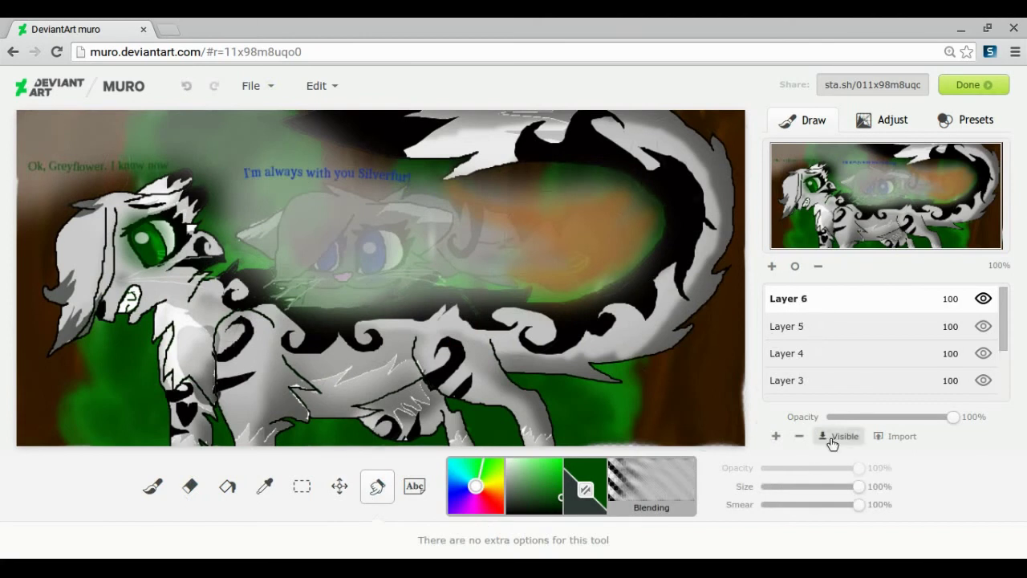
pyautogui.scroll(-2, 897, 348)
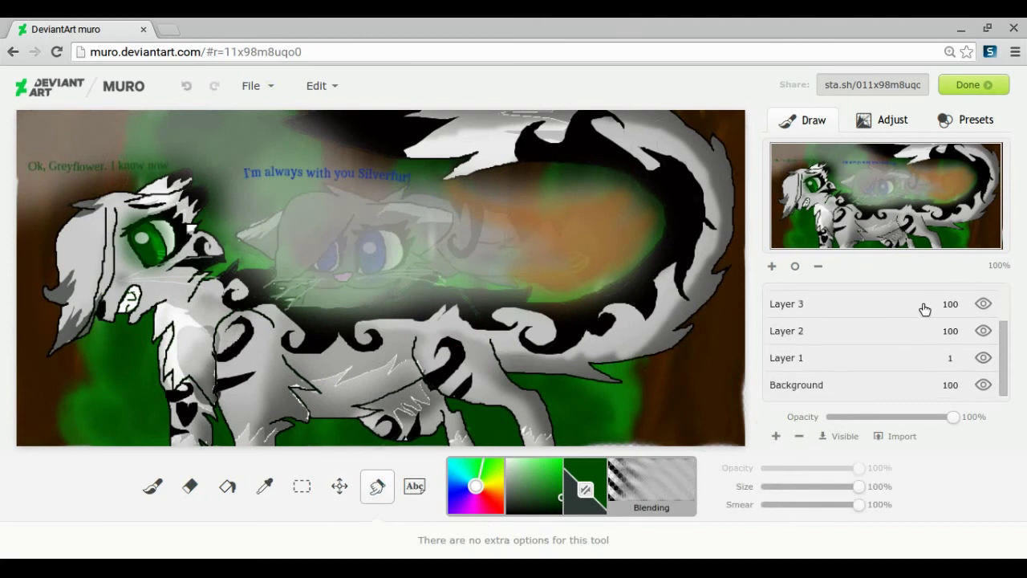
pyautogui.scroll(1, 922, 321)
pyautogui.scroll(-1, 922, 326)
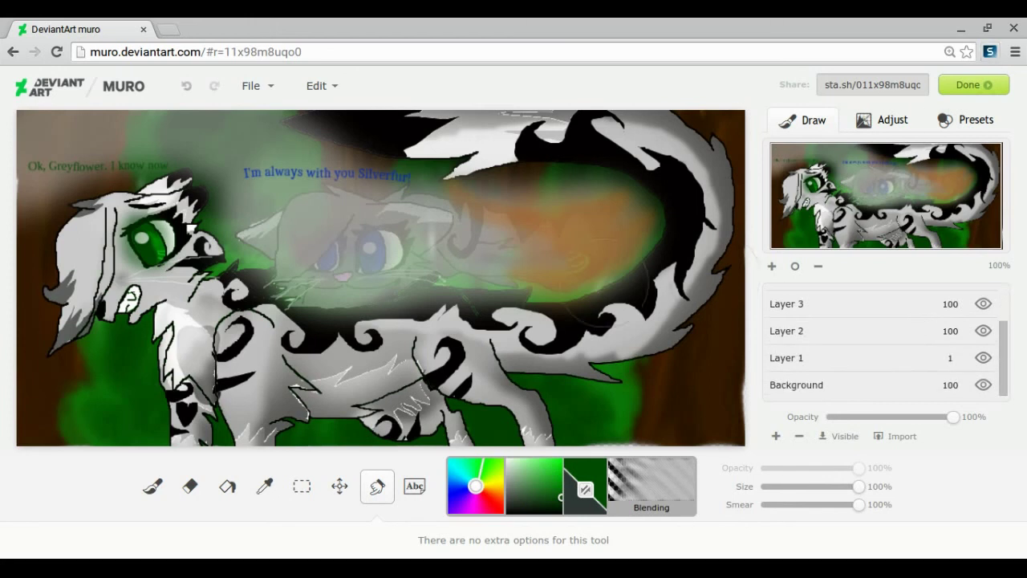